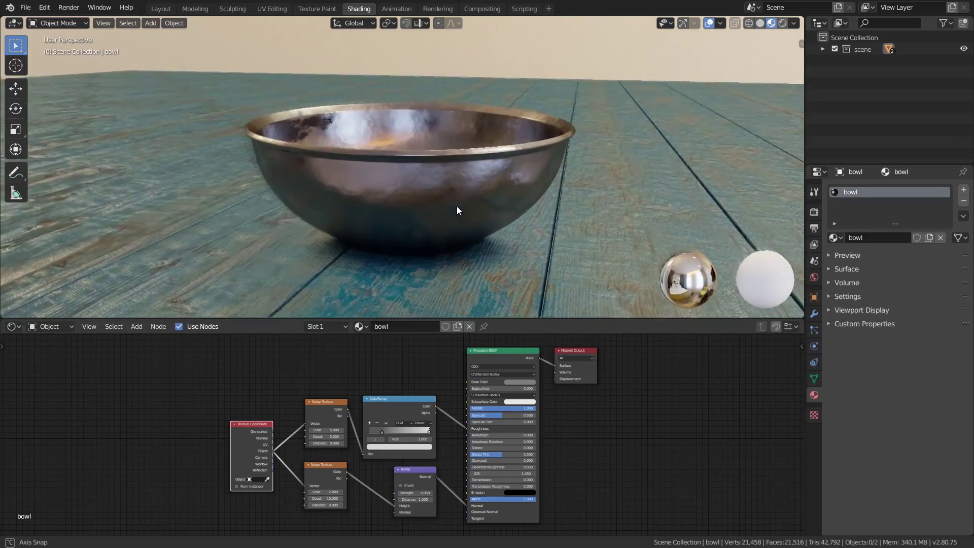
{"action": "middle_click_drag", "start_coordinate": [457, 207], "coordinate": [746, 190]}
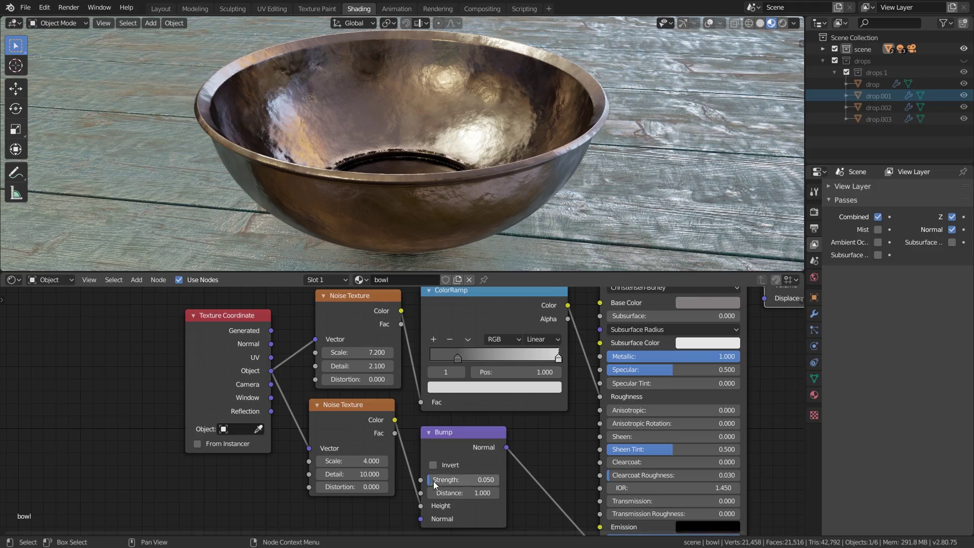
{"action": "left_click_drag", "start_coordinate": [463, 479], "coordinate": [455, 479]}
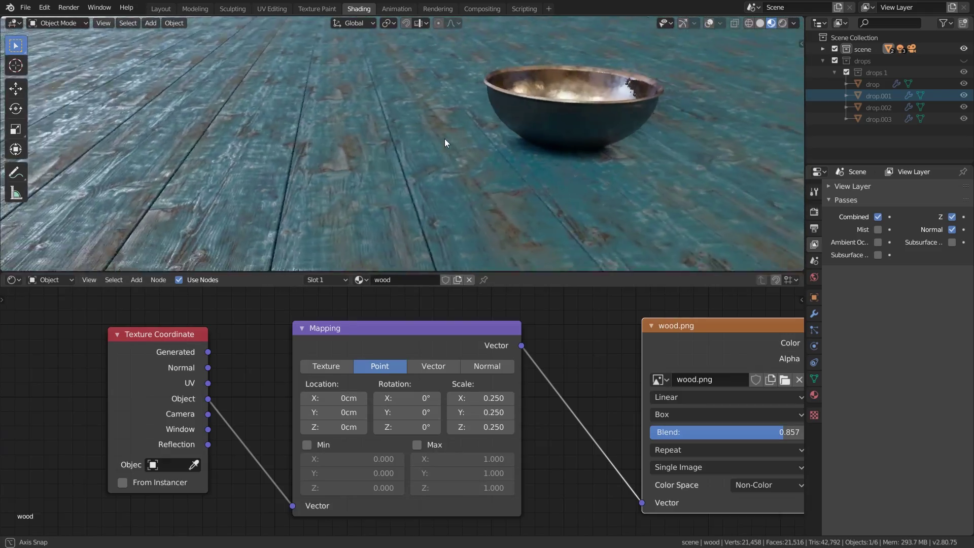
{"action": "middle_click_drag", "start_coordinate": [444, 139], "coordinate": [403, 138]}
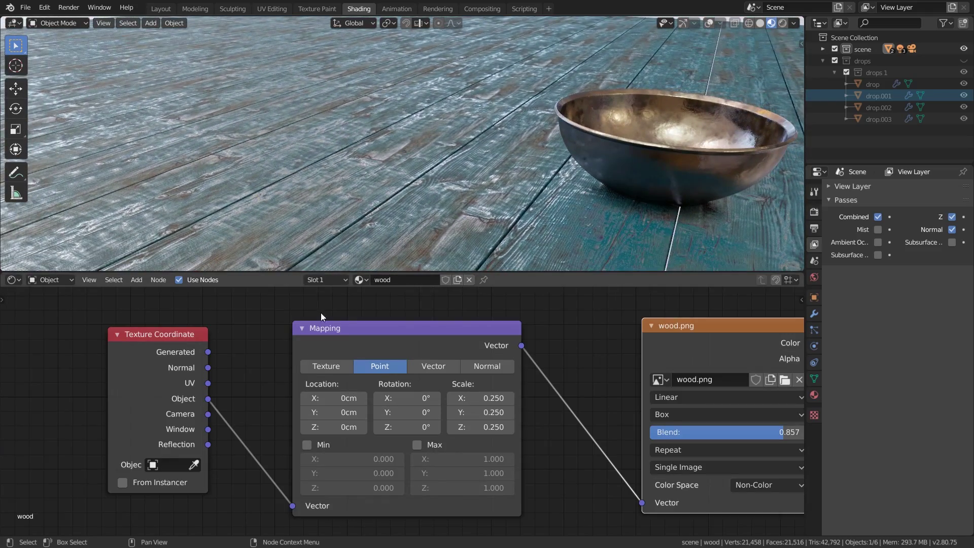
{"action": "mouse_move", "coordinate": [329, 397]}
{"action": "left_mouse_down"}
{"action": "mouse_move", "coordinate": [355, 398]}
{"action": "mouse_move", "coordinate": [330, 397]}
{"action": "mouse_move", "coordinate": [332, 409]}
{"action": "mouse_move", "coordinate": [355, 409]}
{"action": "mouse_move", "coordinate": [335, 412]}
{"action": "left_mouse_up"}
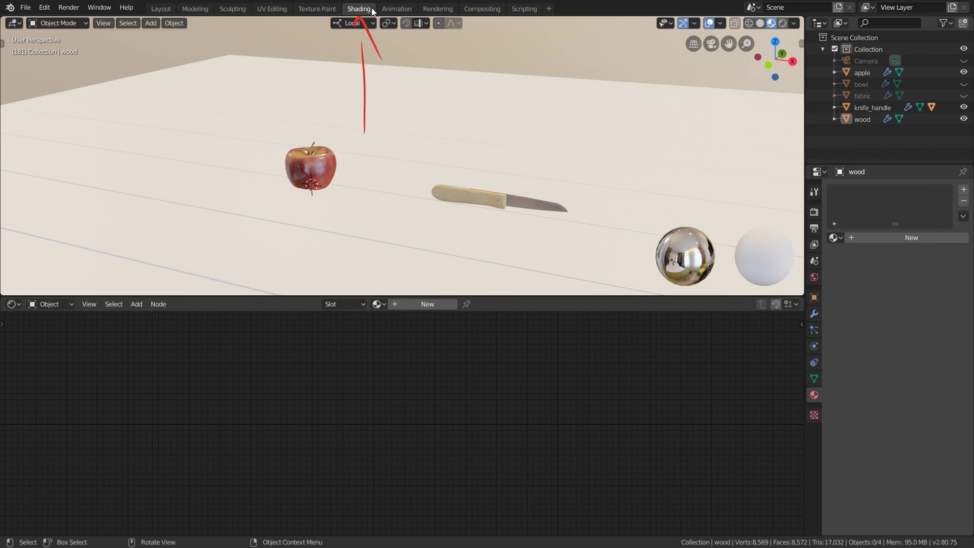
Step: Hide the wood, knife blade, knife handle and apple objects, and unhide the bowl
{"action": "left_click", "coordinate": [834, 108]}
{"action": "left_click", "coordinate": [963, 154]}
{"action": "left_click", "coordinate": [963, 142]}
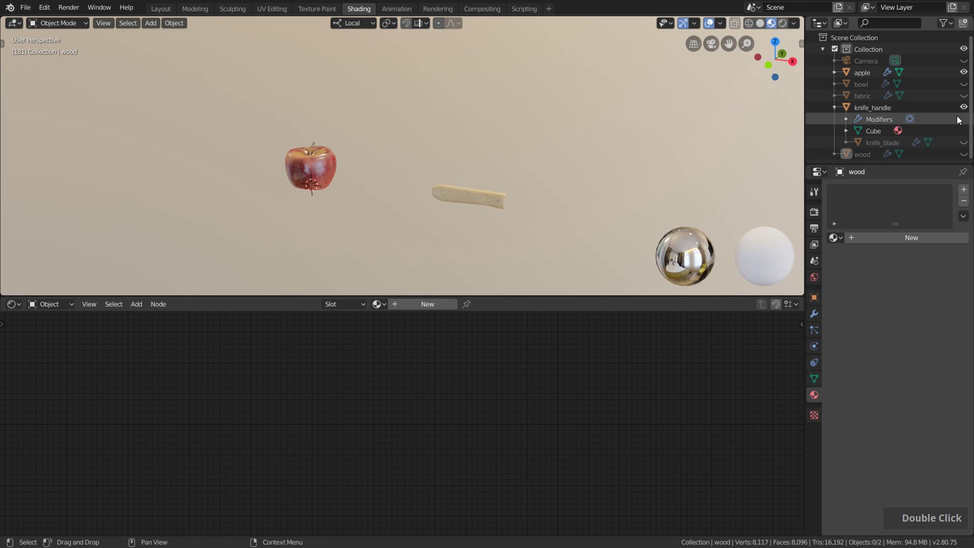
{"action": "left_click", "coordinate": [964, 107]}
{"action": "left_click", "coordinate": [963, 72]}
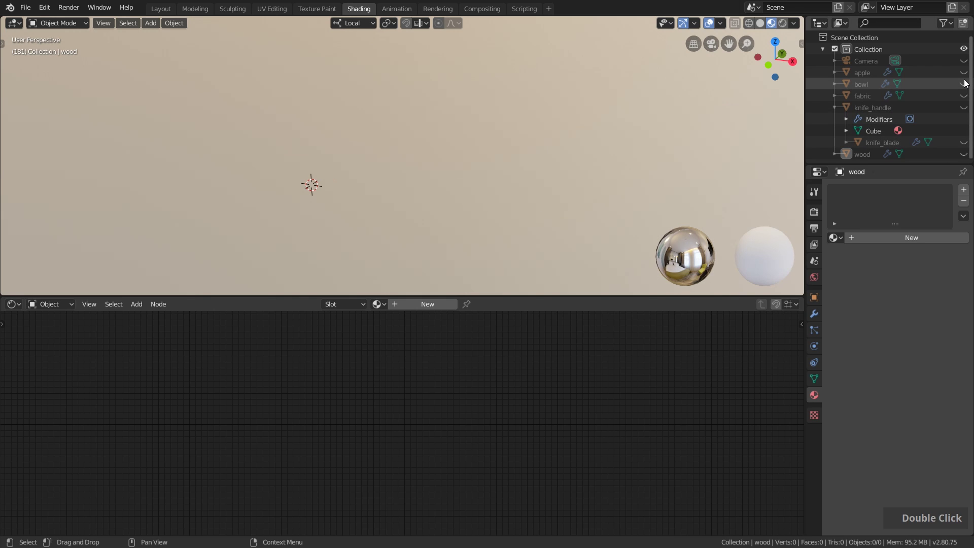
{"action": "left_click", "coordinate": [963, 84]}
Step: Select the bowl and give it a new material named bowl
{"action": "left_click", "coordinate": [227, 156]}
{"action": "scroll", "coordinate": [224, 158], "scroll_direction": "up", "scroll_amount": 4}
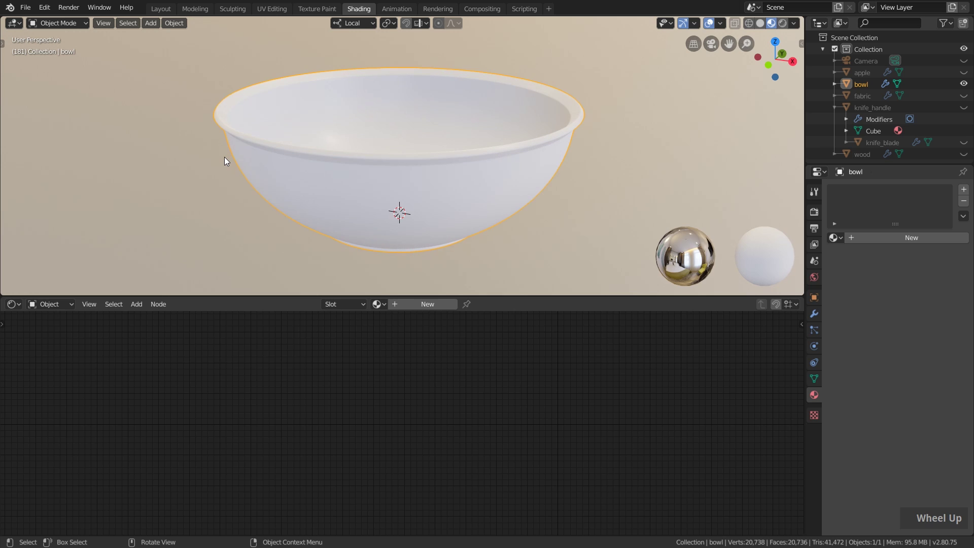
{"action": "left_click", "coordinate": [899, 238]}
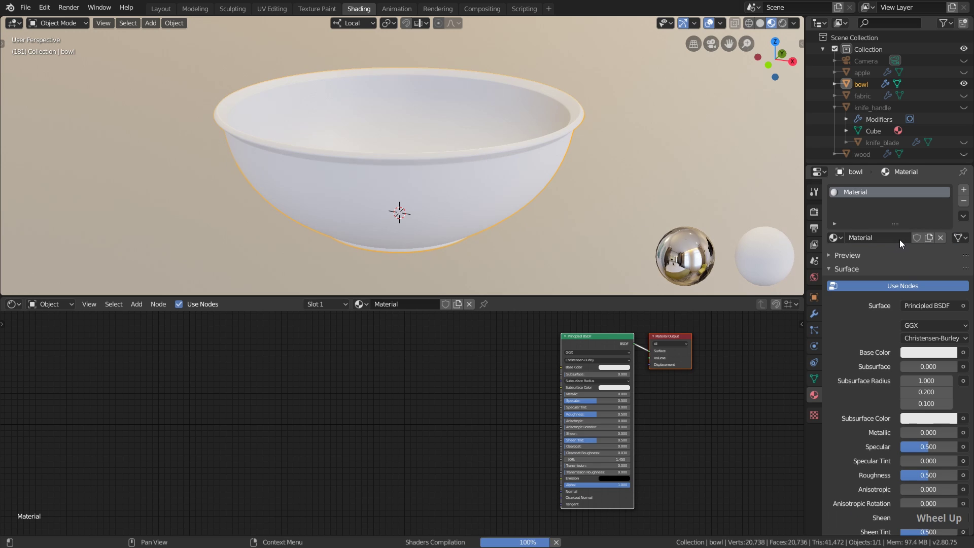
{"action": "left_click", "coordinate": [884, 238]}
{"action": "type", "text": "bowl"}
{"action": "key", "text": "Return"}
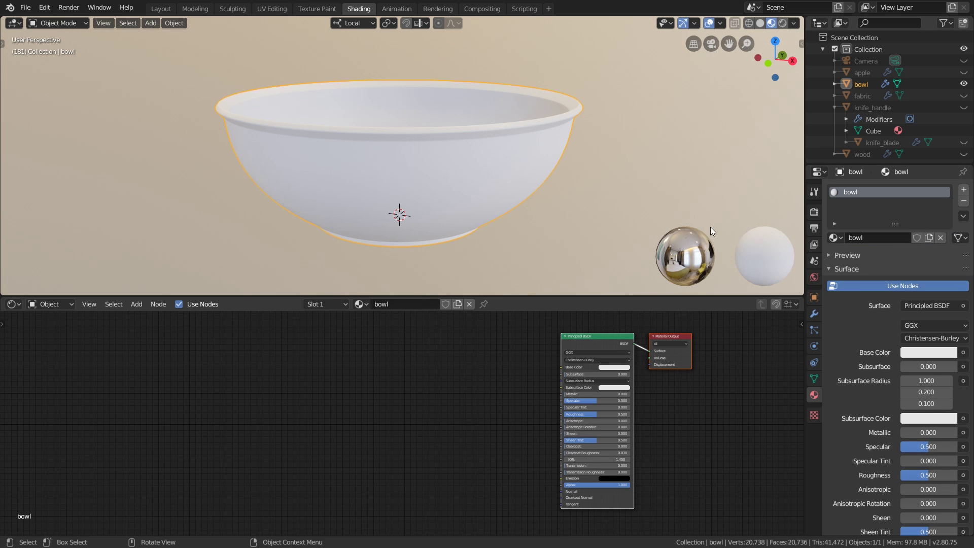
{"action": "middle_click_drag", "start_coordinate": [491, 184], "coordinate": [490, 187]}
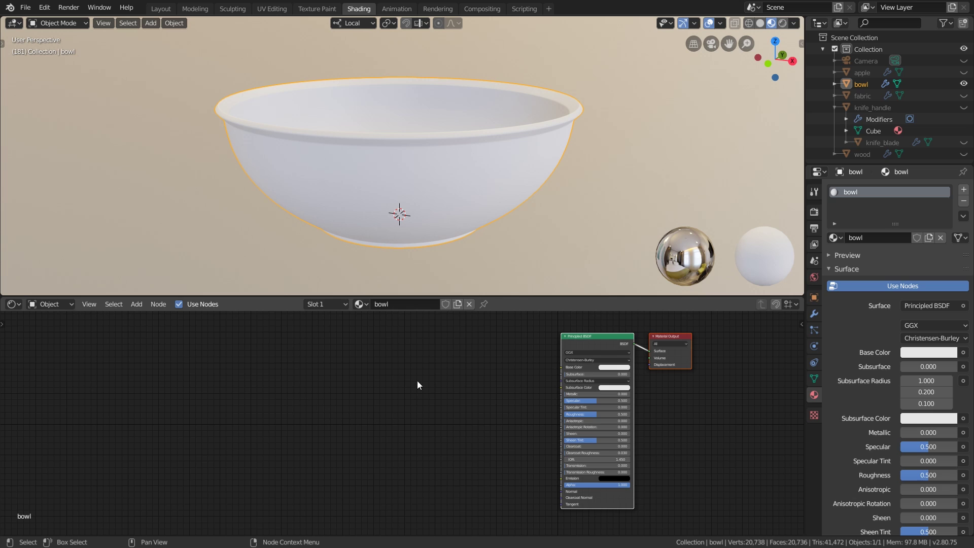
Step: Add a Noise Texture node to the bowl material, in the empty area before the Principled BSDF node
{"action": "key", "text": "shift+a"}
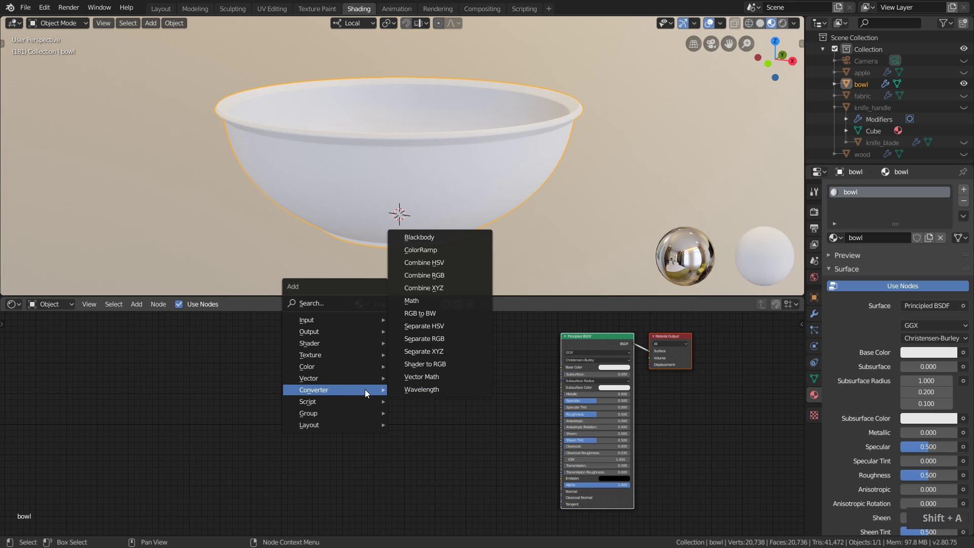
{"action": "mouse_move", "coordinate": [343, 354]}
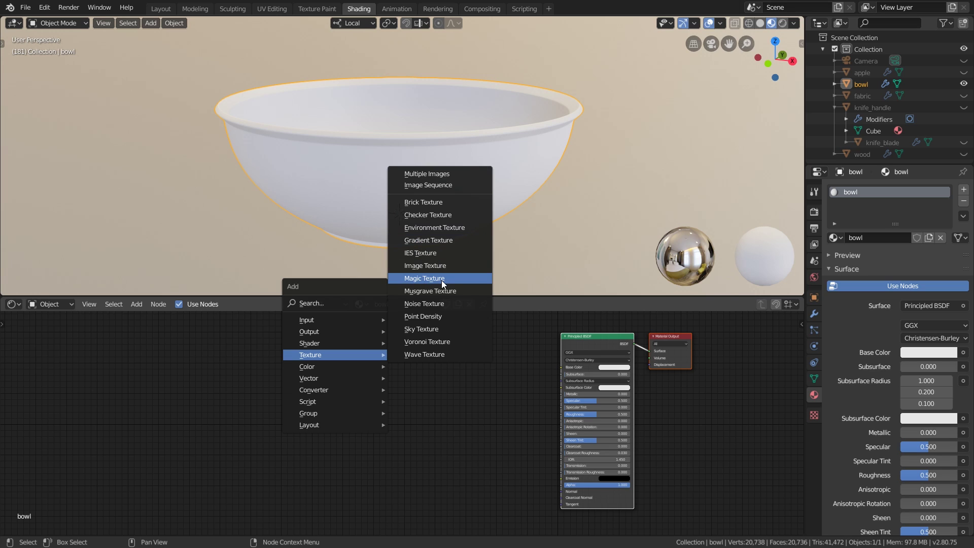
{"action": "left_click", "coordinate": [428, 304]}
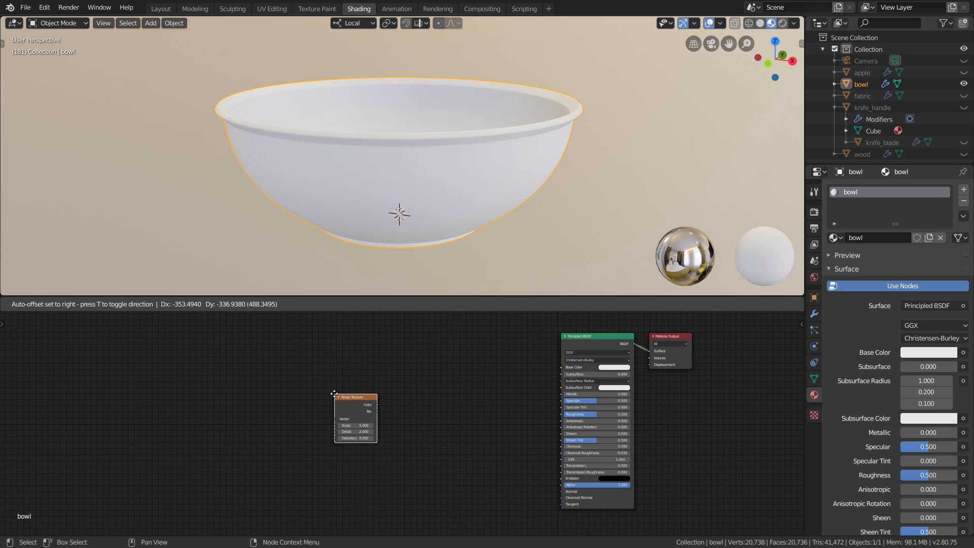
{"action": "left_click", "coordinate": [328, 394]}
{"action": "scroll", "coordinate": [348, 423], "scroll_direction": "up", "scroll_amount": 3}
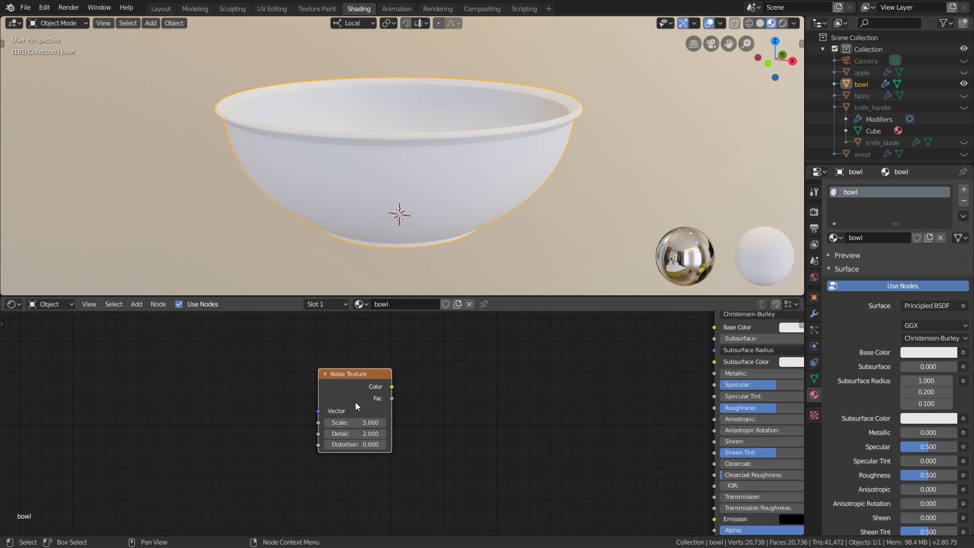
{"action": "scroll", "coordinate": [343, 425], "scroll_direction": "up", "scroll_amount": 1}
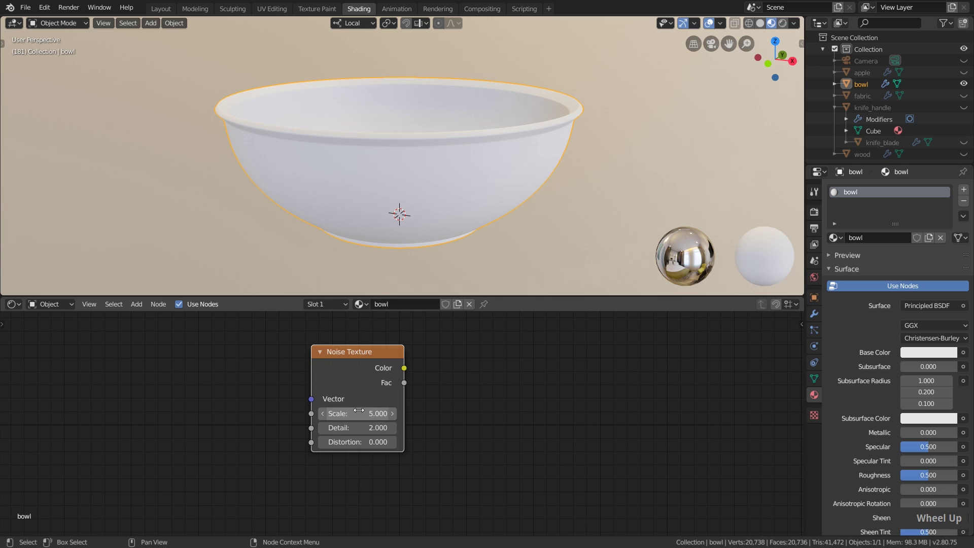
Step: Connect the Noise Texture's Color output to the Base Color of the Principled BSDF and inspect the pattern on the bowl
{"action": "scroll", "coordinate": [343, 425], "scroll_direction": "down", "scroll_amount": 2}
{"action": "middle_click_drag", "start_coordinate": [440, 384], "coordinate": [360, 407]}
{"action": "left_click_drag", "start_coordinate": [342, 406], "coordinate": [595, 365]}
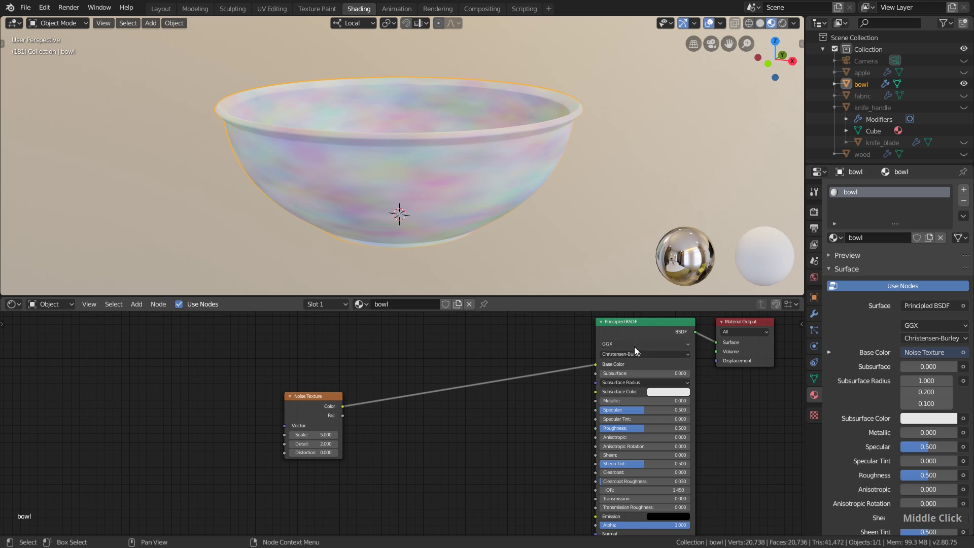
{"action": "middle_click_drag", "start_coordinate": [516, 196], "coordinate": [446, 229]}
{"action": "scroll", "coordinate": [337, 412], "scroll_direction": "up", "scroll_amount": 2}
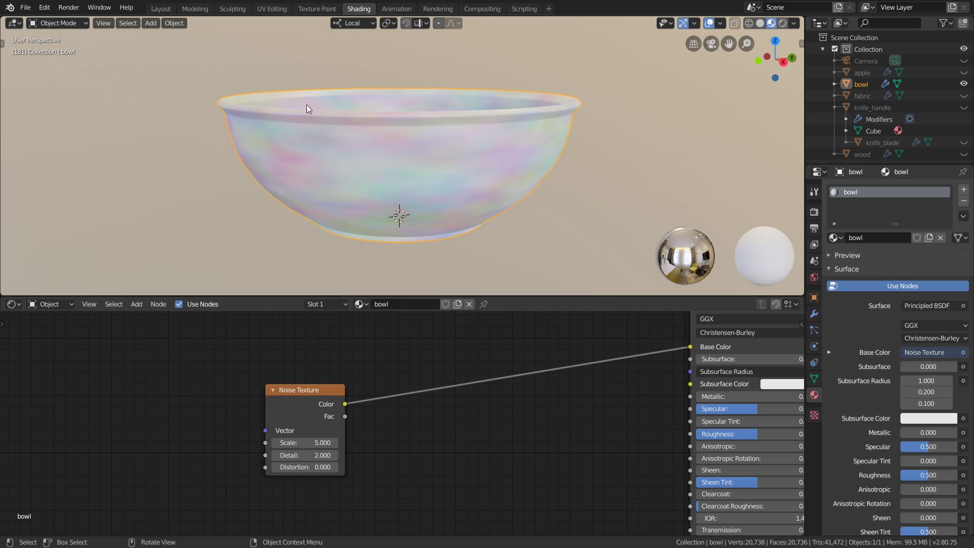
{"action": "middle_click_drag", "start_coordinate": [426, 151], "coordinate": [445, 170]}
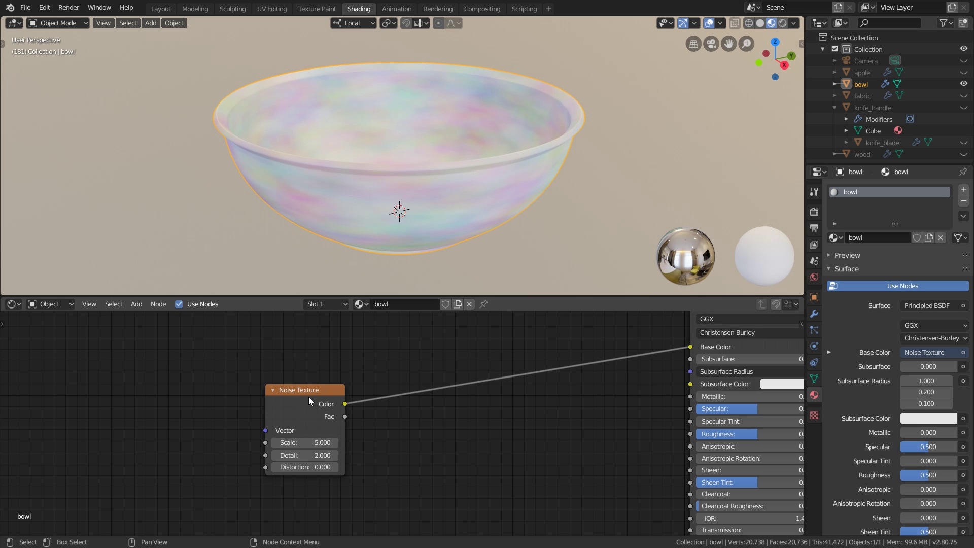
Step: Set the Noise Texture's scale to 4.2 and its detail to 4.6
{"action": "middle_click_drag", "start_coordinate": [309, 401], "coordinate": [454, 400]}
{"action": "scroll", "coordinate": [454, 400], "scroll_direction": "up", "scroll_amount": 2}
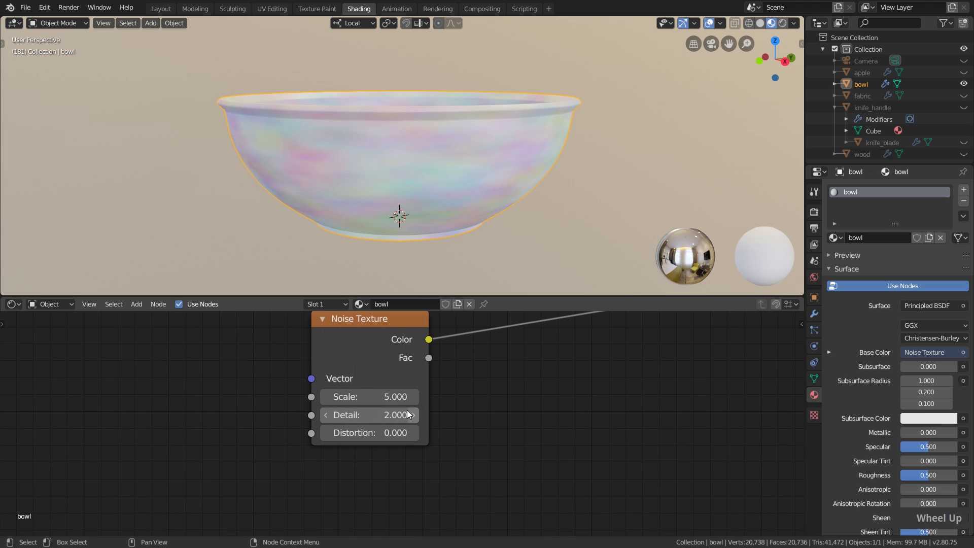
{"action": "mouse_move", "coordinate": [362, 397]}
{"action": "left_mouse_down"}
{"action": "mouse_move", "coordinate": [439, 397]}
{"action": "mouse_move", "coordinate": [348, 397]}
{"action": "mouse_move", "coordinate": [405, 415]}
{"action": "mouse_move", "coordinate": [355, 415]}
{"action": "left_mouse_up"}
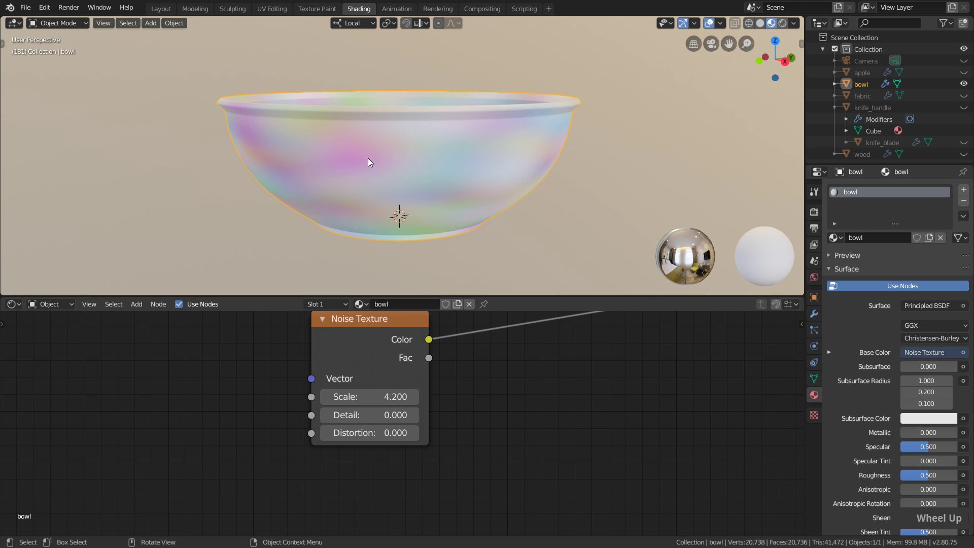
{"action": "scroll", "coordinate": [374, 159], "scroll_direction": "up", "scroll_amount": 4}
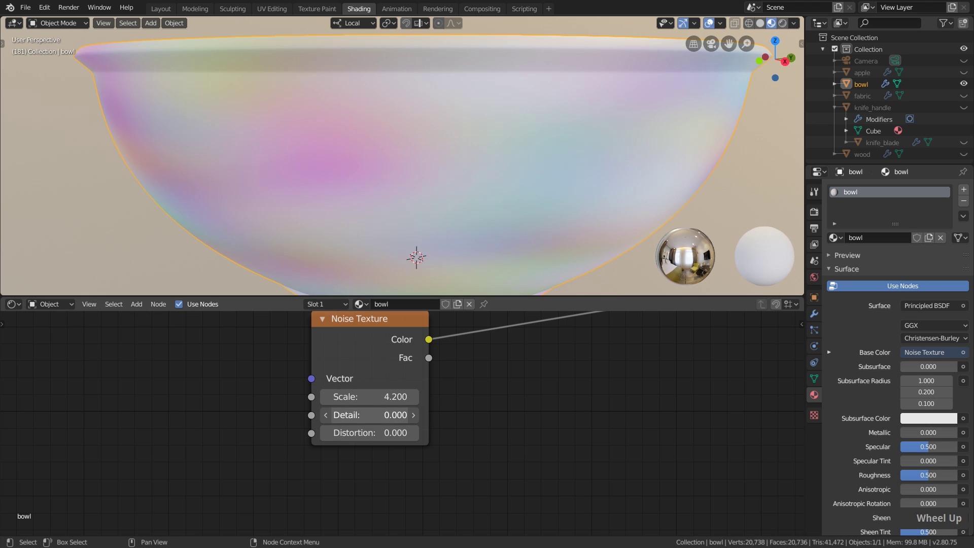
{"action": "left_click_drag", "start_coordinate": [365, 415], "coordinate": [377, 415]}
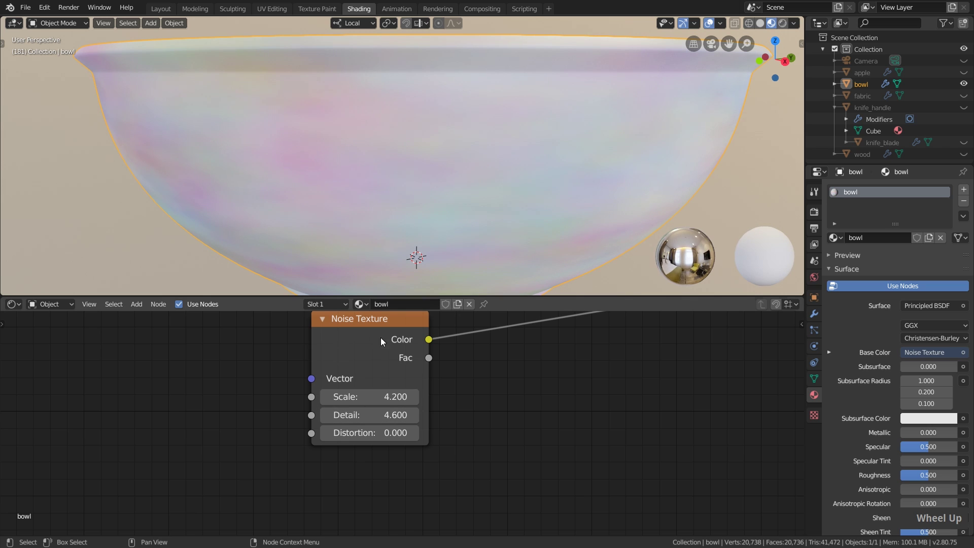
Step: Try a higher distortion on the Noise Texture and set it back to 0
{"action": "left_click_drag", "start_coordinate": [370, 432], "coordinate": [450, 432]}
{"action": "left_click", "coordinate": [348, 434]}
{"action": "type", "text": "0"}
{"action": "key", "text": "Return"}
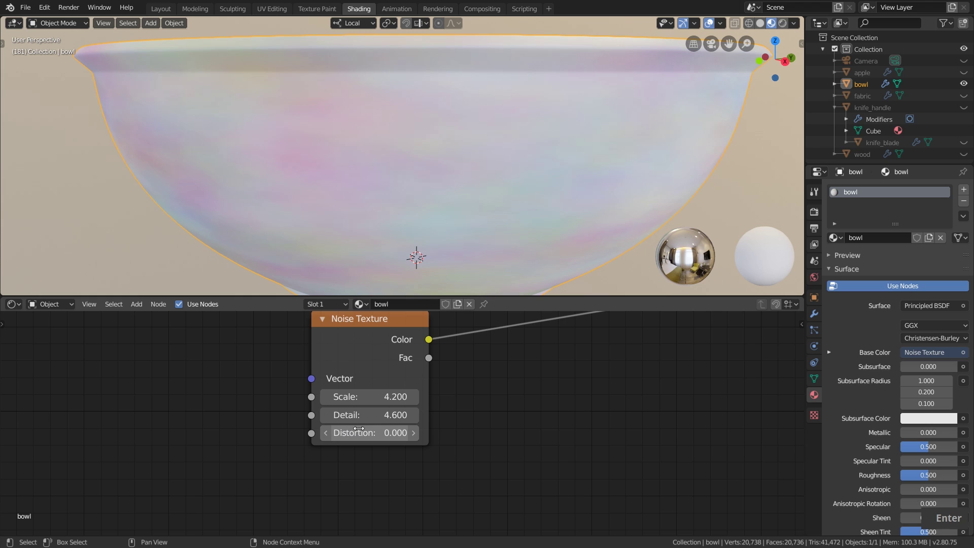
Step: Add a Texture Coordinate node ahead of the Noise Texture node
{"action": "scroll", "coordinate": [350, 430], "scroll_direction": "down", "scroll_amount": 4}
{"action": "middle_click_drag", "start_coordinate": [278, 373], "coordinate": [404, 393]}
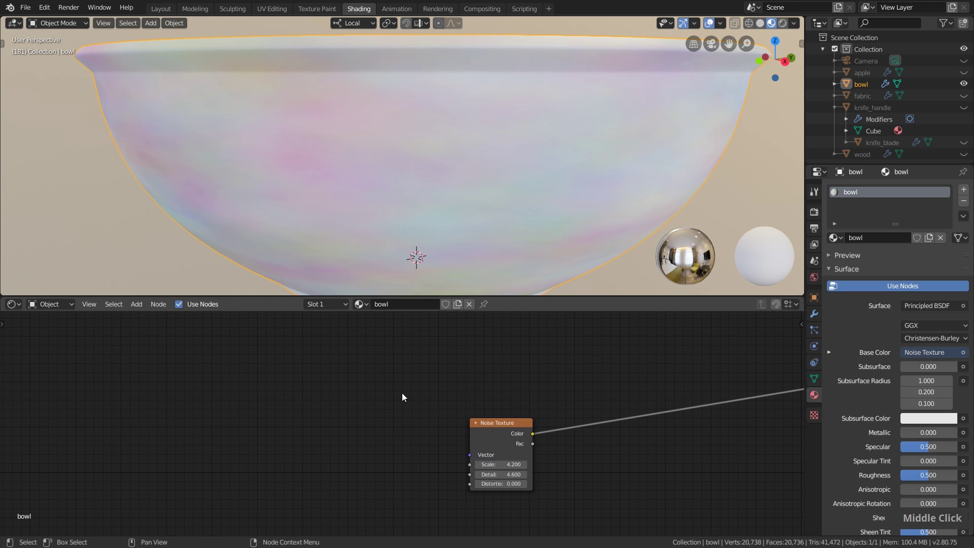
{"action": "scroll", "coordinate": [402, 396], "scroll_direction": "down", "scroll_amount": 2}
{"action": "scroll", "coordinate": [403, 214], "scroll_direction": "down", "scroll_amount": 6}
{"action": "middle_click_drag", "start_coordinate": [410, 239], "coordinate": [418, 226]}
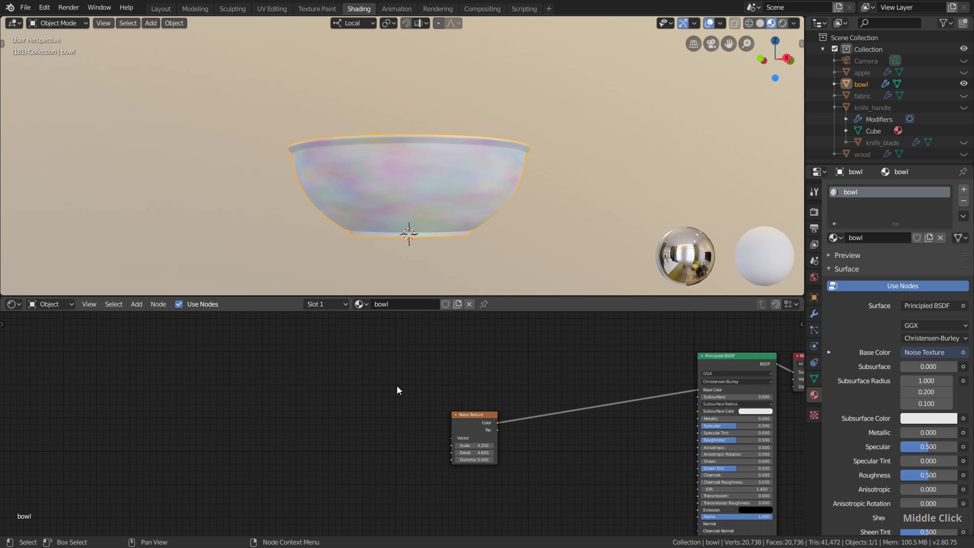
{"action": "key", "text": "shift+a"}
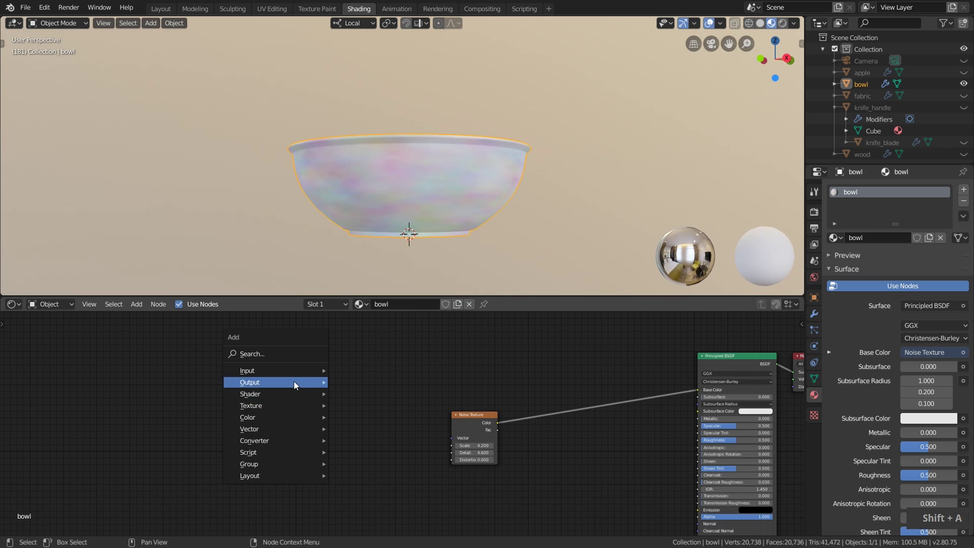
{"action": "mouse_move", "coordinate": [289, 371]}
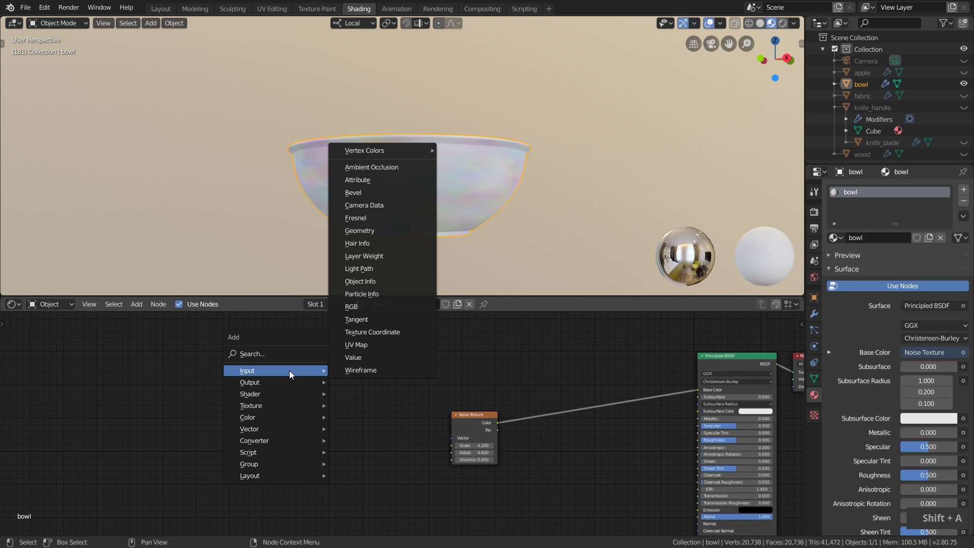
{"action": "left_click", "coordinate": [397, 332]}
{"action": "left_click", "coordinate": [361, 433]}
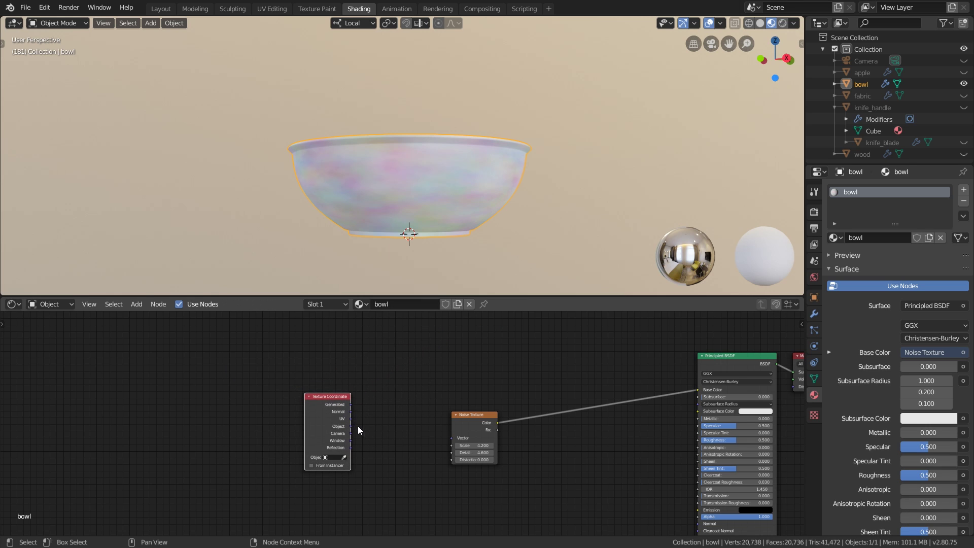
Step: Connect the Texture Coordinate's Generated output to the Noise Texture's Vector input
{"action": "scroll", "coordinate": [368, 431], "scroll_direction": "up", "scroll_amount": 2}
{"action": "left_click_drag", "start_coordinate": [512, 416], "coordinate": [507, 400]}
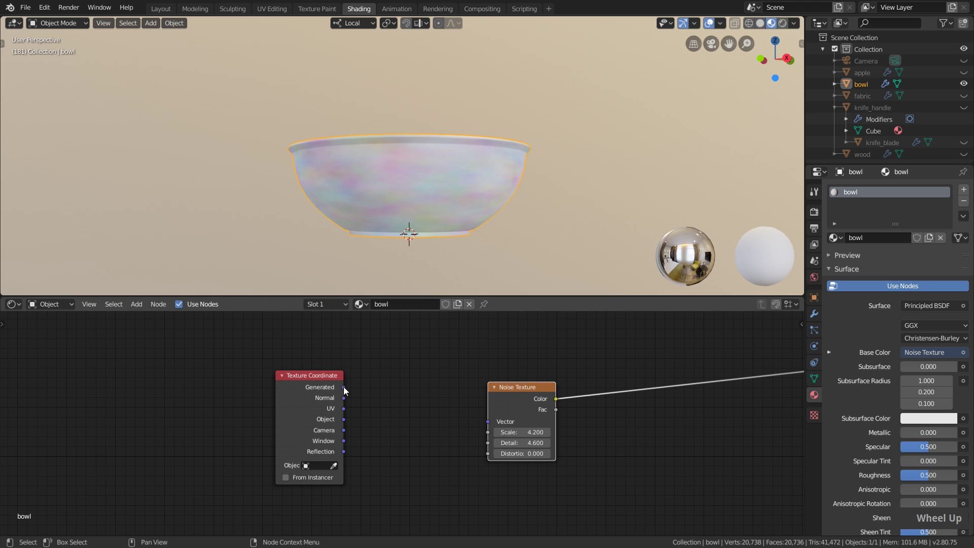
{"action": "left_click_drag", "start_coordinate": [344, 388], "coordinate": [488, 422]}
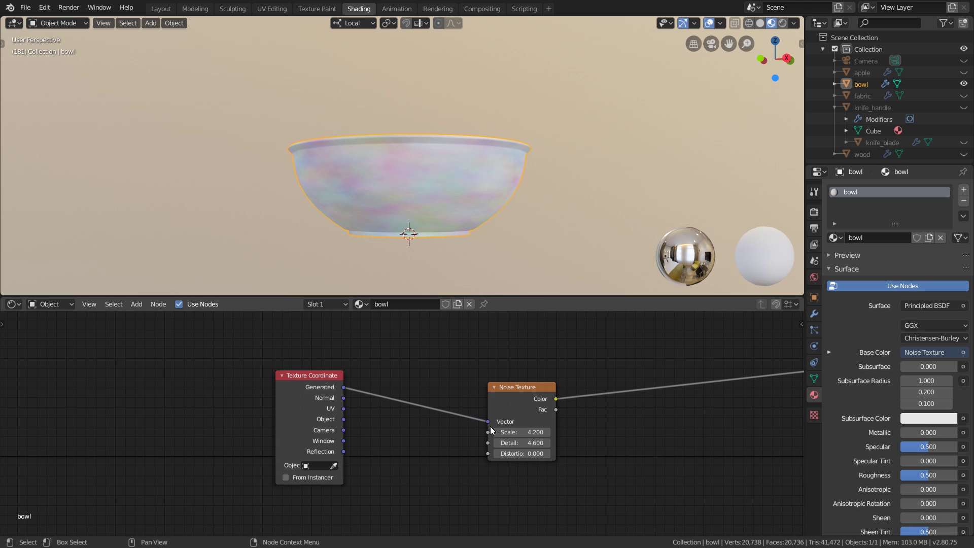
{"action": "scroll", "coordinate": [421, 217], "scroll_direction": "up", "scroll_amount": 1}
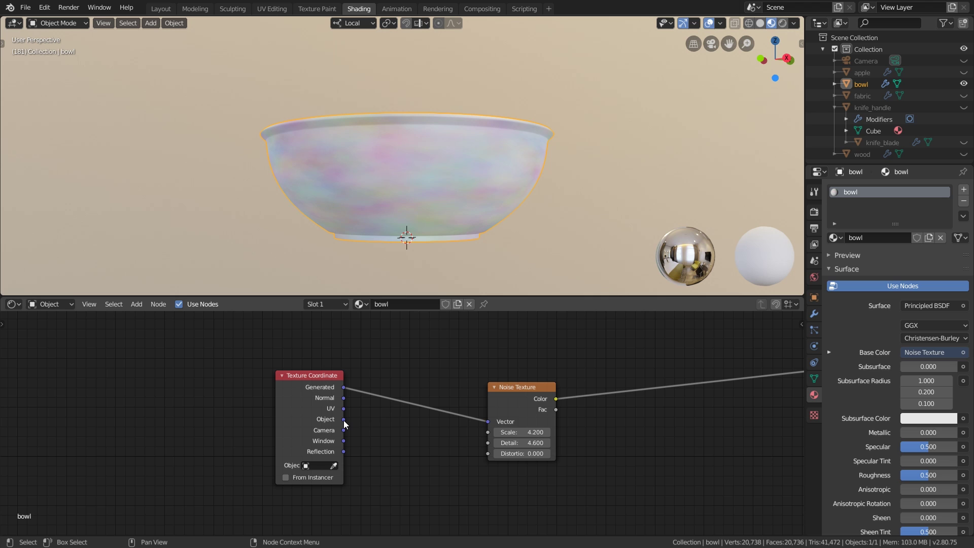
Step: Connect the Texture Coordinate's Object output to the Noise Texture's Vector input and move the coordinate node closer to the noise node
{"action": "left_click_drag", "start_coordinate": [343, 419], "coordinate": [489, 421]}
{"action": "middle_click_drag", "start_coordinate": [442, 202], "coordinate": [439, 179]}
{"action": "double_click", "coordinate": [439, 179]}
{"action": "left_click_drag", "start_coordinate": [311, 404], "coordinate": [325, 399]}
{"action": "scroll", "coordinate": [376, 447], "scroll_direction": "down", "scroll_amount": 2}
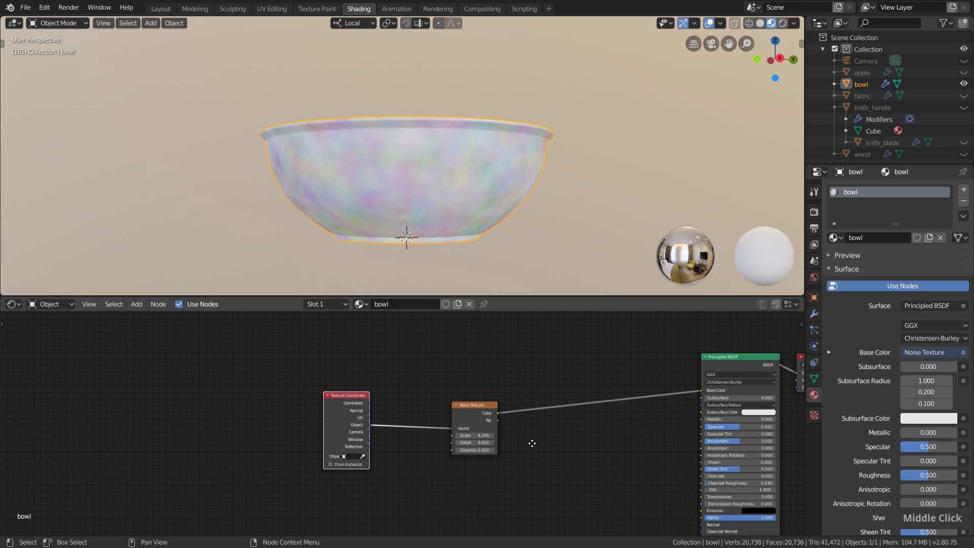
{"action": "middle_click_drag", "start_coordinate": [530, 443], "coordinate": [406, 416]}
{"action": "middle_click_drag", "start_coordinate": [484, 160], "coordinate": [491, 168]}
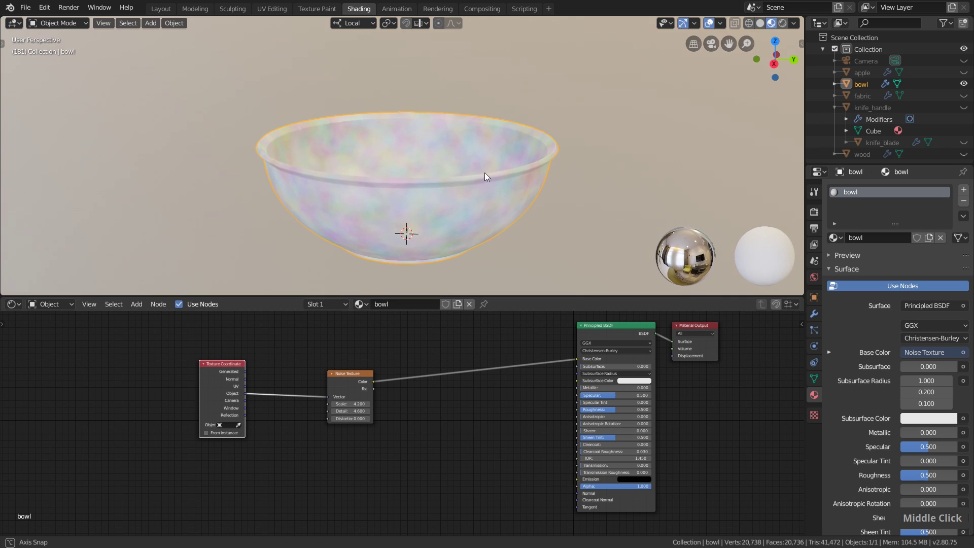
{"action": "scroll", "coordinate": [481, 208], "scroll_direction": "up", "scroll_amount": 1}
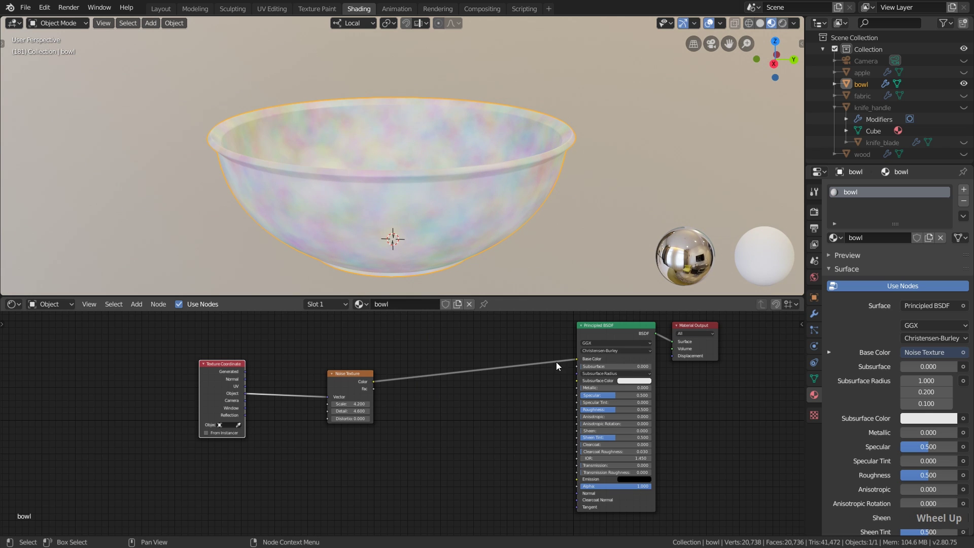
{"action": "middle_click_drag", "start_coordinate": [541, 399], "coordinate": [472, 403]}
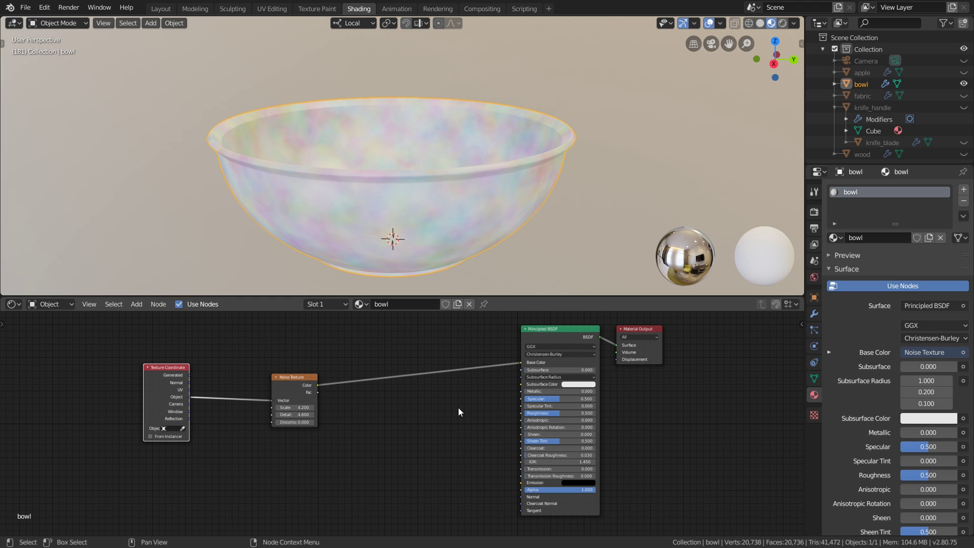
Step: Disconnect the Noise Texture from the Principled BSDF's Base Color and set the colour to H 0.018, S 0.116, V 0.510
{"action": "left_click_drag", "start_coordinate": [519, 364], "coordinate": [485, 369]}
{"action": "scroll", "coordinate": [558, 380], "scroll_direction": "up", "scroll_amount": 1}
{"action": "scroll", "coordinate": [563, 382], "scroll_direction": "up", "scroll_amount": 1}
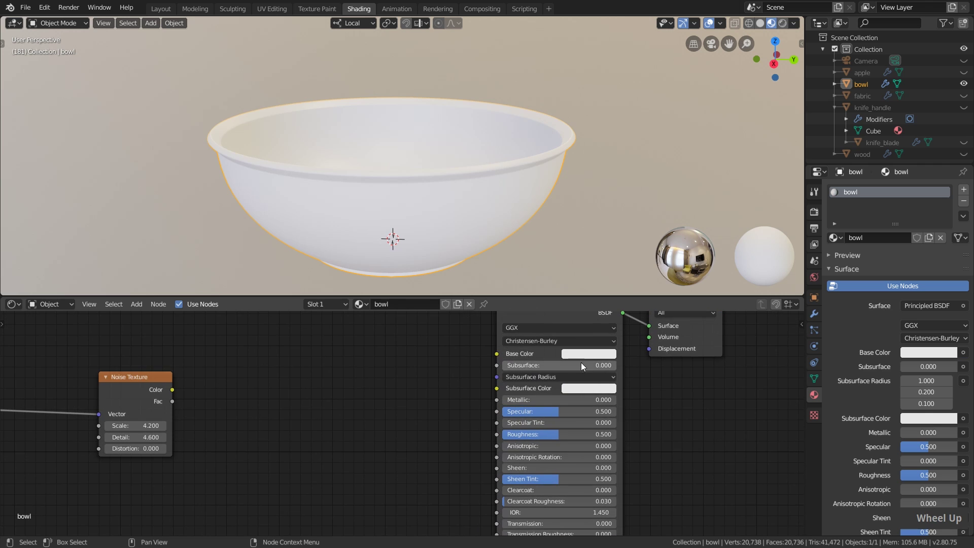
{"action": "left_click", "coordinate": [585, 354]}
{"action": "mouse_move", "coordinate": [652, 203]}
{"action": "left_mouse_down"}
{"action": "mouse_move", "coordinate": [652, 241]}
{"action": "mouse_move", "coordinate": [605, 245]}
{"action": "left_mouse_up"}
{"action": "left_click", "coordinate": [605, 243]}
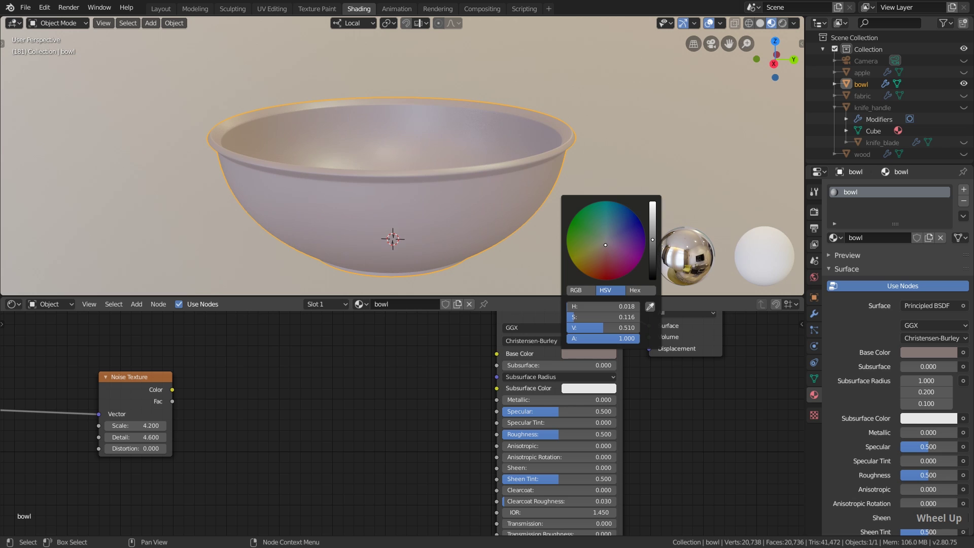
Step: Set the Principled BSDF's Metallic to 1.000 and its Roughness to 0.212
{"action": "left_click_drag", "start_coordinate": [506, 400], "coordinate": [616, 398]}
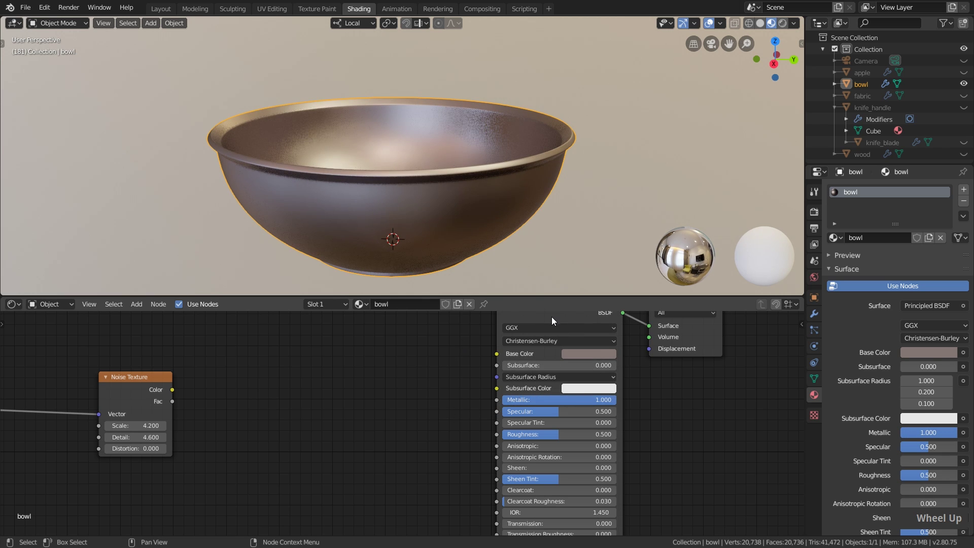
{"action": "left_click_drag", "start_coordinate": [559, 432], "coordinate": [526, 432]}
{"action": "middle_click_drag", "start_coordinate": [342, 183], "coordinate": [459, 239]}
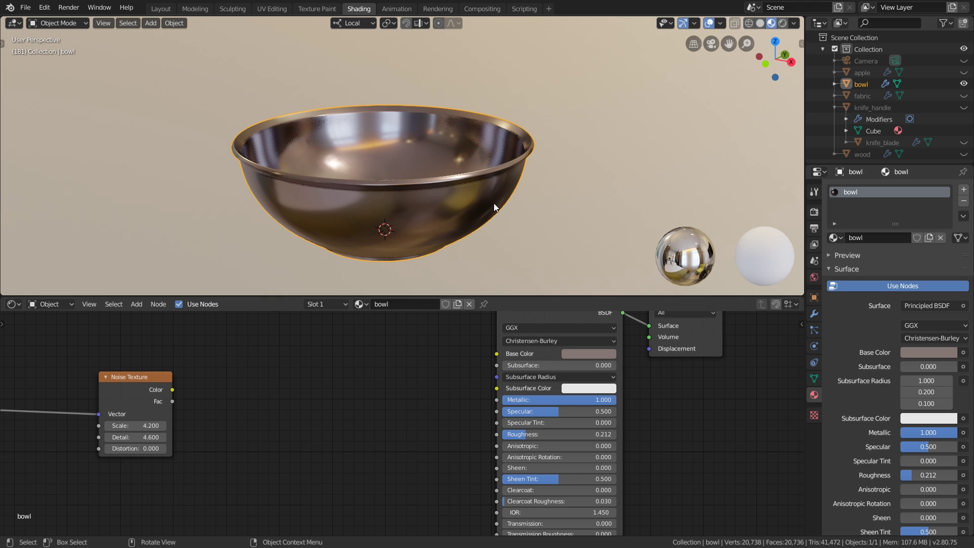
Step: Add a ColorRamp node between the Noise Texture and the Principled BSDF
{"action": "middle_click_drag", "start_coordinate": [261, 461], "coordinate": [288, 442]}
{"action": "scroll", "coordinate": [287, 442], "scroll_direction": "down", "scroll_amount": 1}
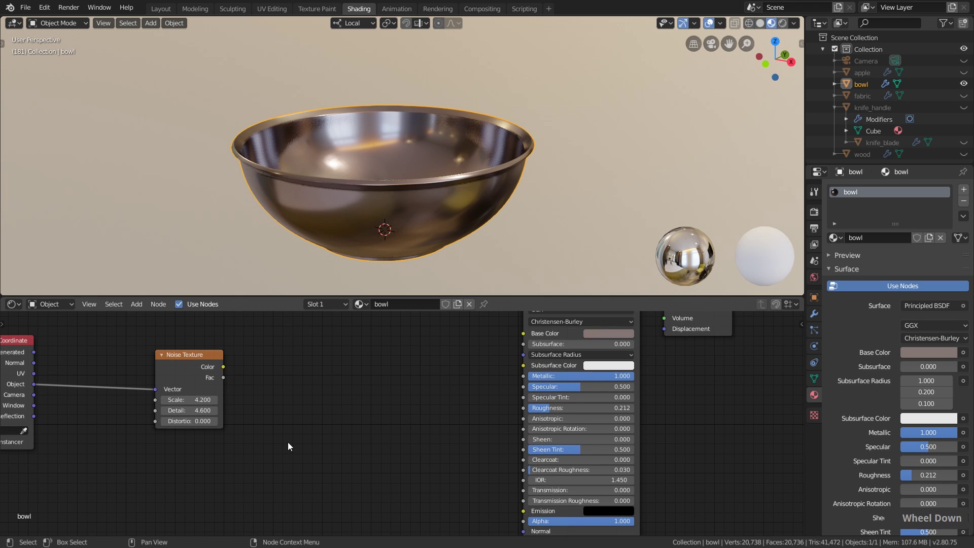
{"action": "key", "text": "shift+a"}
{"action": "mouse_move", "coordinate": [364, 425]}
{"action": "mouse_move", "coordinate": [363, 498]}
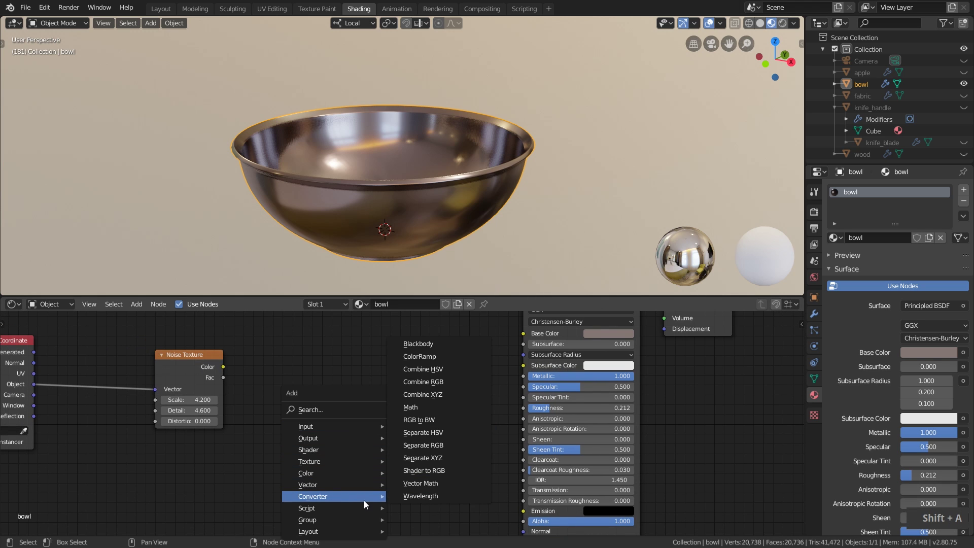
{"action": "left_click", "coordinate": [446, 355]}
{"action": "left_click", "coordinate": [333, 342]}
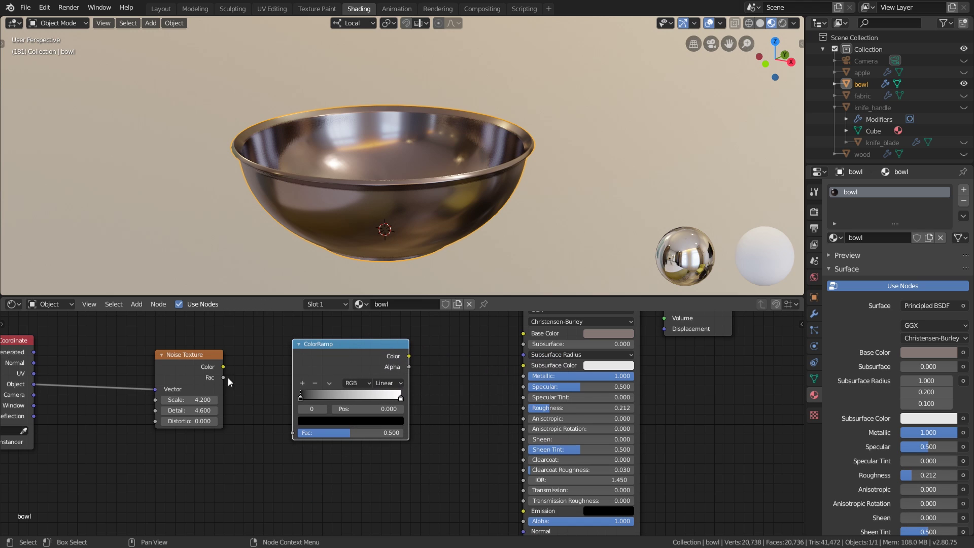
Step: Connect the Noise Texture's Color to the ColorRamp's Fac and the ColorRamp's Color to the Principled BSDF's Roughness
{"action": "left_click_drag", "start_coordinate": [223, 367], "coordinate": [293, 432]}
{"action": "middle_click_drag", "start_coordinate": [419, 367], "coordinate": [439, 372]}
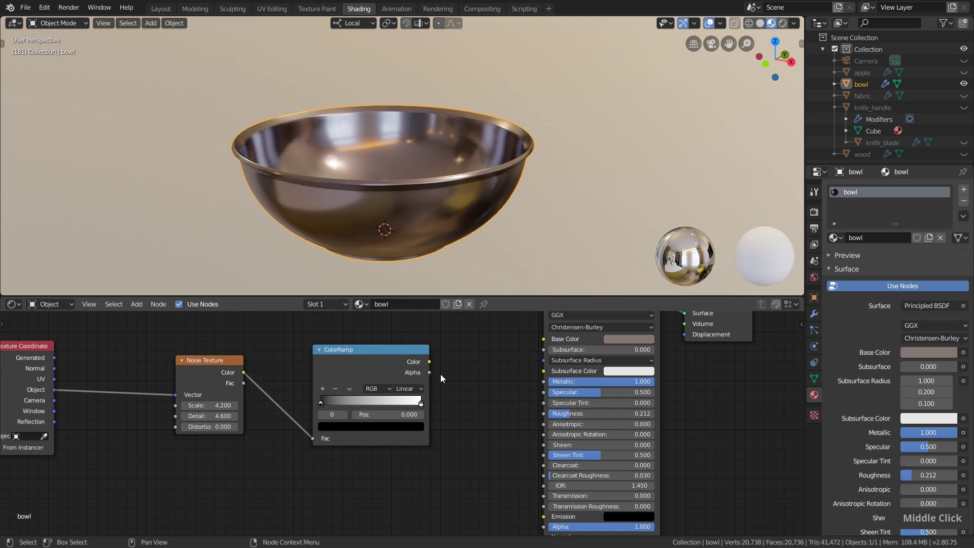
{"action": "left_click_drag", "start_coordinate": [429, 361], "coordinate": [439, 373]}
{"action": "left_click_drag", "start_coordinate": [509, 418], "coordinate": [544, 414]}
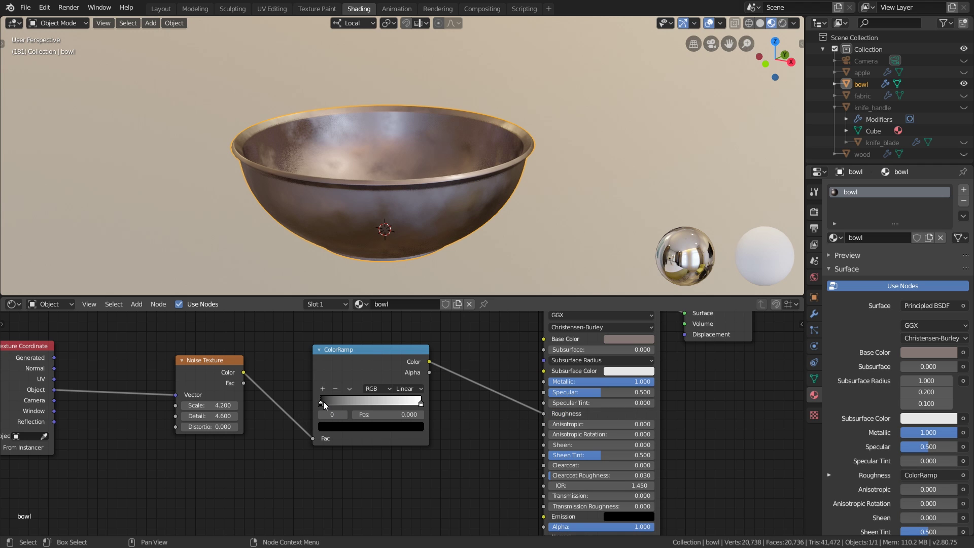
Step: Move the ColorRamp's black stop to position 0.215
{"action": "middle_click_drag", "start_coordinate": [427, 172], "coordinate": [448, 166]}
{"action": "scroll", "coordinate": [428, 109], "scroll_direction": "up", "scroll_amount": 3}
{"action": "left_click_drag", "start_coordinate": [319, 403], "coordinate": [344, 403]}
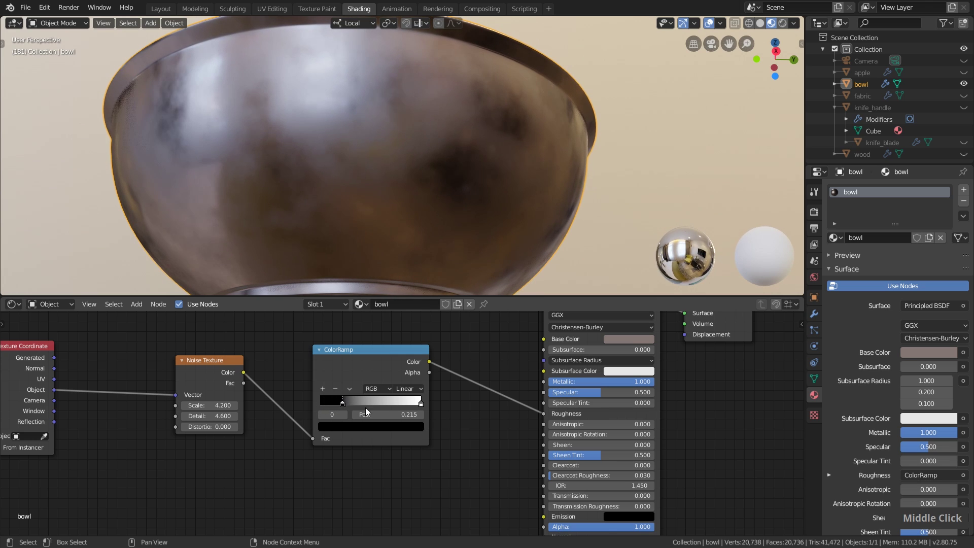
Step: Set the Noise Texture's Scale and Detail to 5.000 each
{"action": "scroll", "coordinate": [211, 408], "scroll_direction": "up", "scroll_amount": 3}
{"action": "scroll", "coordinate": [212, 405], "scroll_direction": "down", "scroll_amount": 4, "text": "ctrl"}
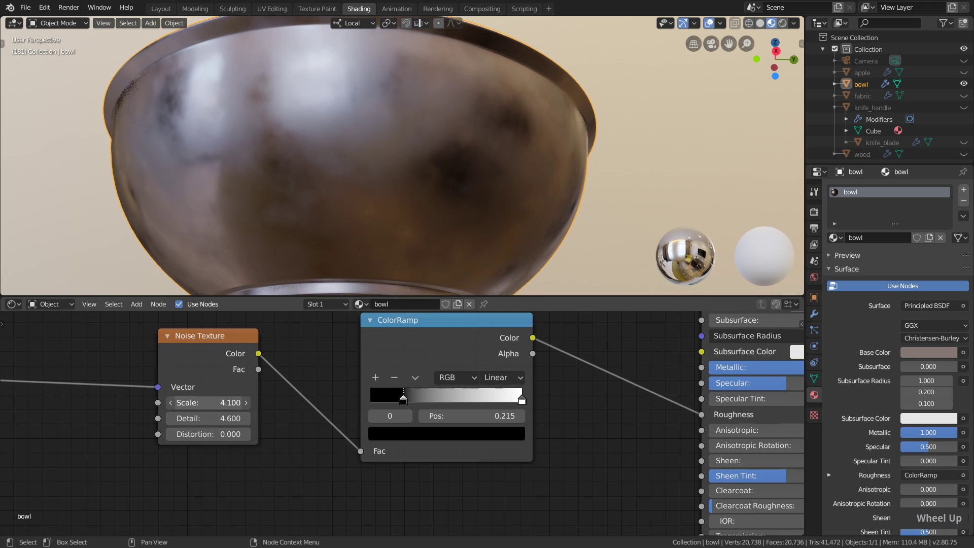
{"action": "scroll", "coordinate": [208, 403], "scroll_direction": "up", "scroll_amount": 12, "text": "ctrl"}
{"action": "scroll", "coordinate": [208, 418], "scroll_direction": "up", "scroll_amount": 4, "text": "ctrl"}
{"action": "scroll", "coordinate": [379, 150], "scroll_direction": "down", "scroll_amount": 3}
{"action": "middle_click_drag", "start_coordinate": [379, 150], "coordinate": [466, 258]}
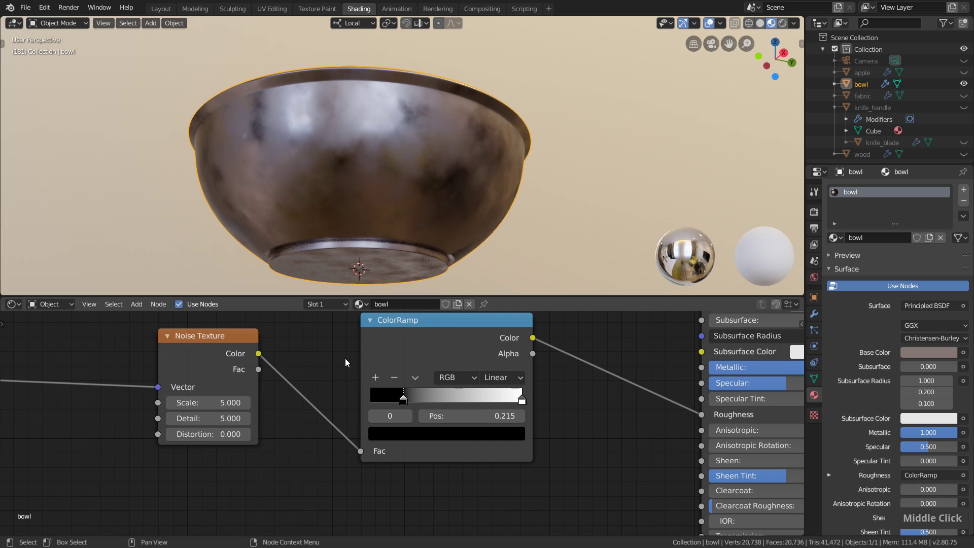
Step: Duplicate the Noise Texture node below the original and connect the Texture Coordinate's Object output to the copy's Vector input
{"action": "scroll", "coordinate": [348, 365], "scroll_direction": "down", "scroll_amount": 5}
{"action": "middle_click_drag", "start_coordinate": [348, 367], "coordinate": [455, 402]}
{"action": "left_click", "coordinate": [356, 331]}
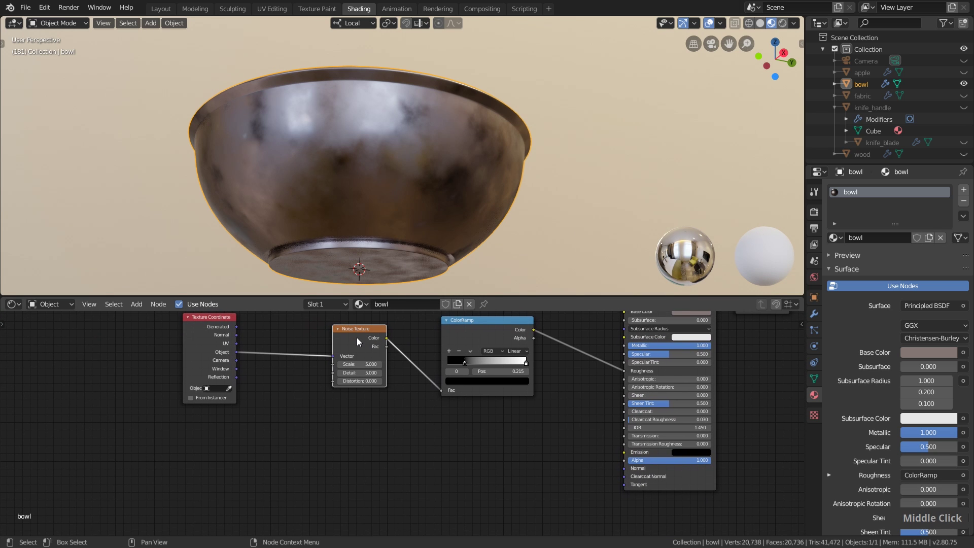
{"action": "middle_click_drag", "start_coordinate": [357, 337], "coordinate": [358, 340]}
{"action": "key", "text": "shift+d"}
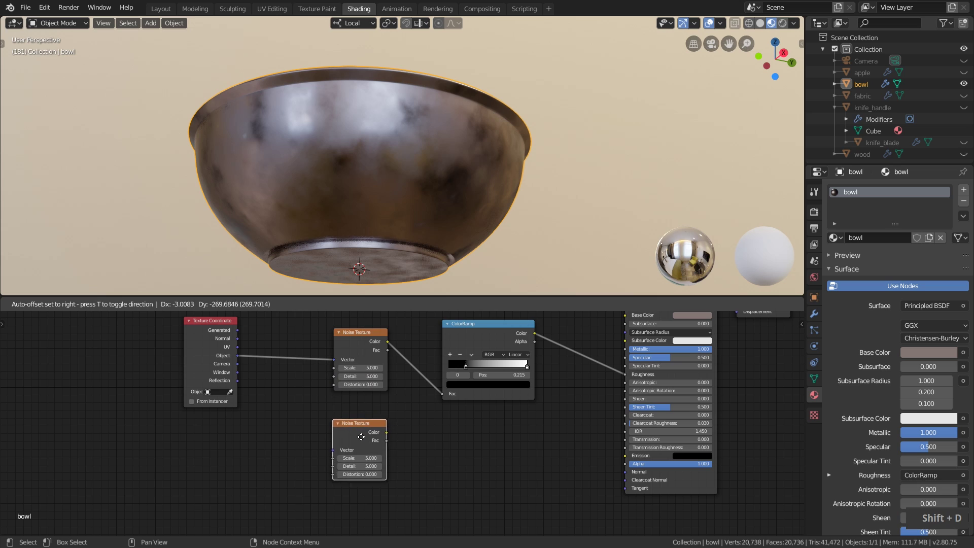
{"action": "left_click", "coordinate": [358, 439]}
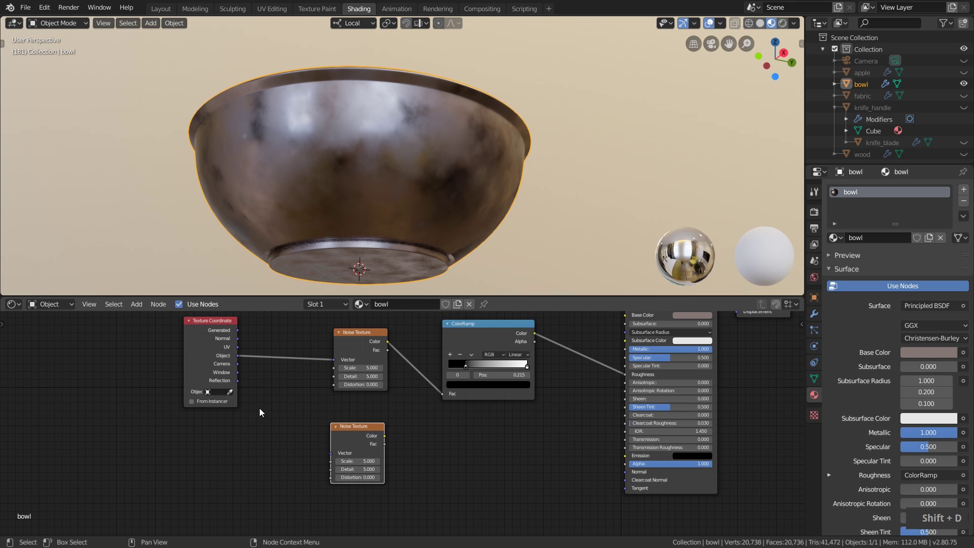
{"action": "left_click_drag", "start_coordinate": [237, 355], "coordinate": [329, 453]}
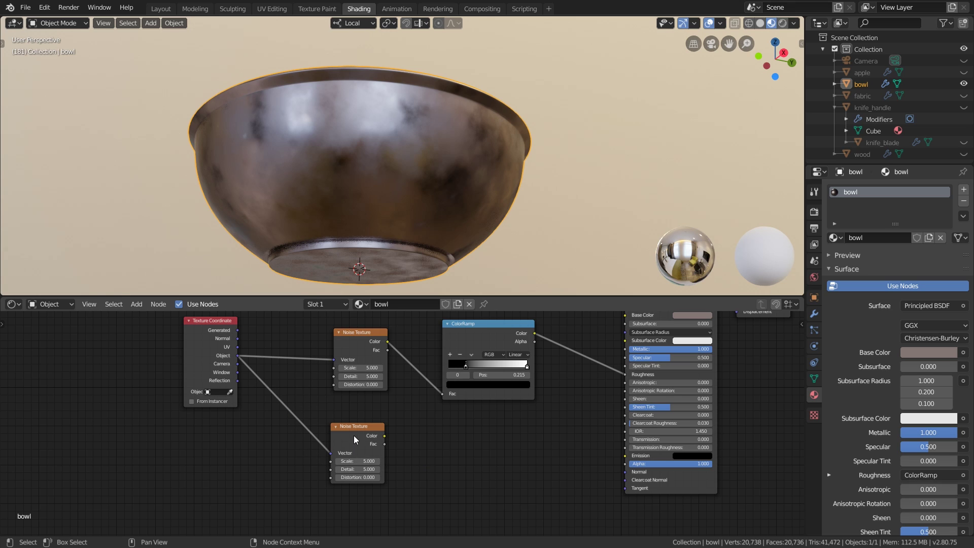
Step: Add a Bump node between the lower Noise Texture and the Principled BSDF
{"action": "key", "text": "shift+a"}
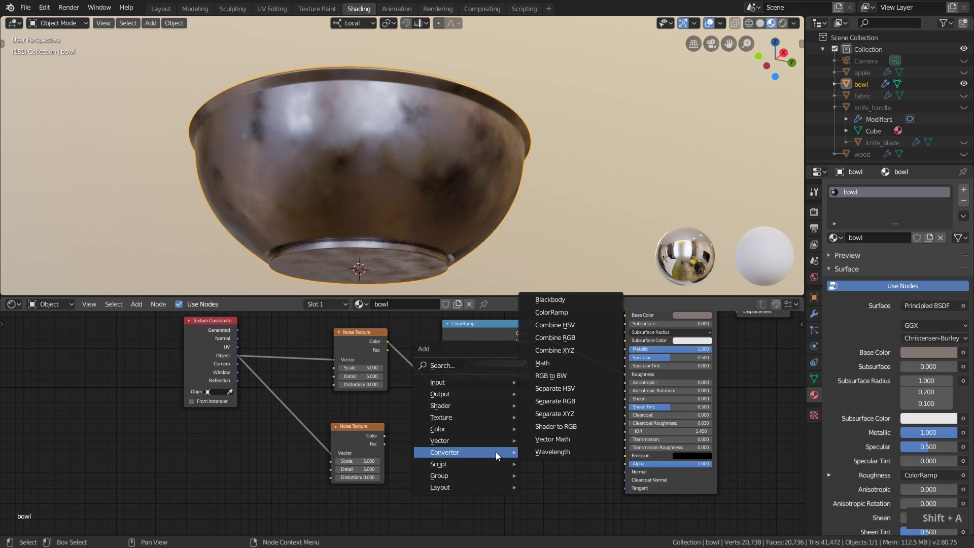
{"action": "mouse_move", "coordinate": [488, 440]}
{"action": "left_click", "coordinate": [562, 351]}
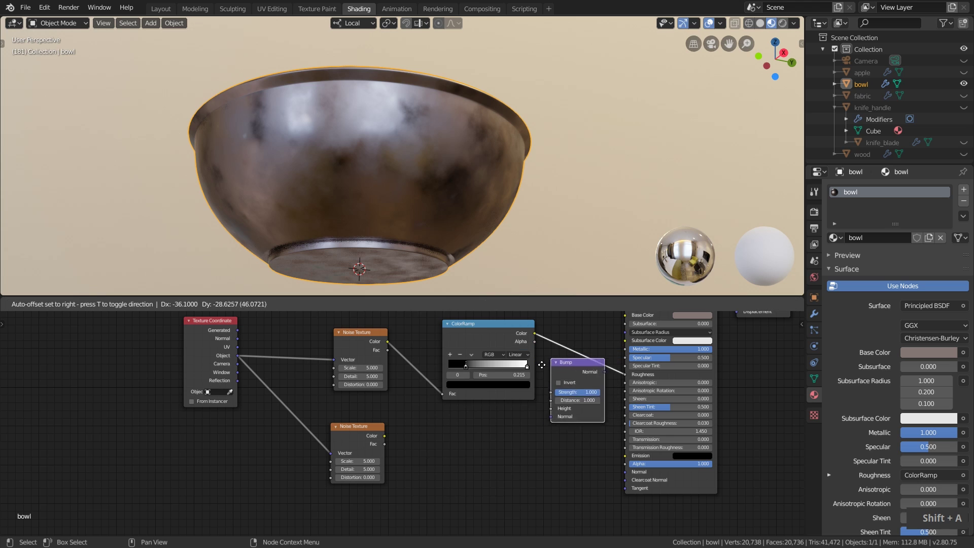
{"action": "left_click", "coordinate": [487, 446]}
Step: Connect the lower Noise Texture's Color to the Bump's Height and the Bump's Normal output to the Principled BSDF's Normal
{"action": "scroll", "coordinate": [417, 473], "scroll_direction": "up", "scroll_amount": 1}
{"action": "left_click_drag", "start_coordinate": [378, 429], "coordinate": [475, 491]}
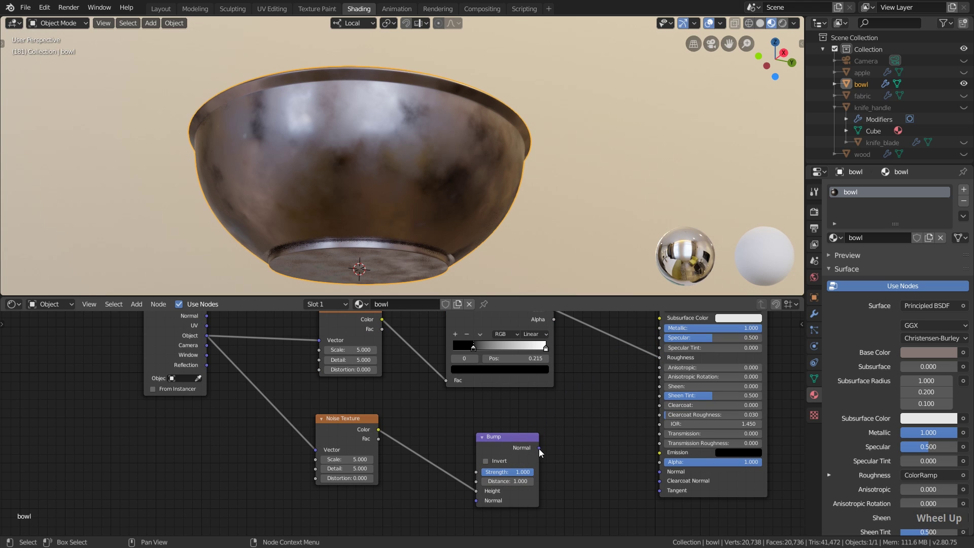
{"action": "left_click_drag", "start_coordinate": [540, 448], "coordinate": [659, 471]}
{"action": "scroll", "coordinate": [626, 469], "scroll_direction": "down", "scroll_amount": 1}
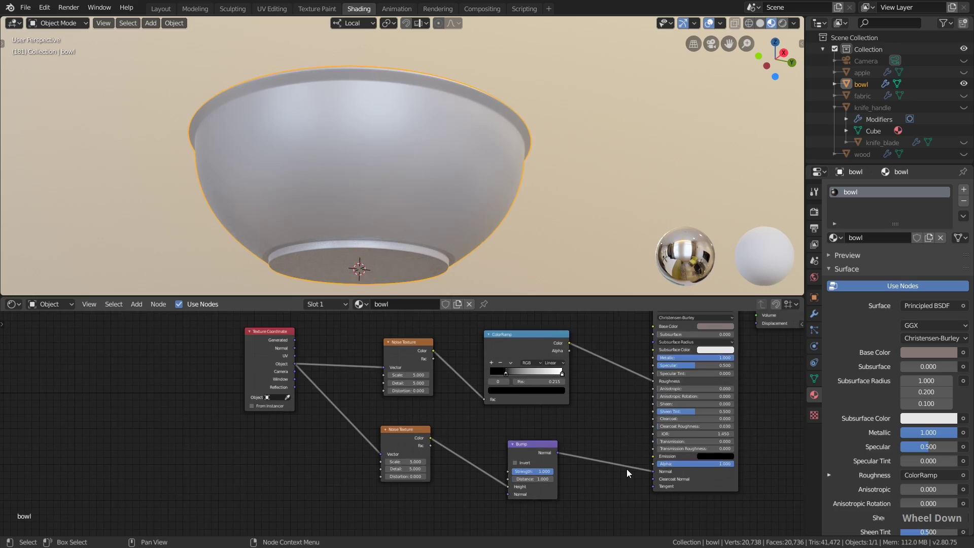
{"action": "scroll", "coordinate": [625, 469], "scroll_direction": "down", "scroll_amount": 1}
{"action": "middle_click_drag", "start_coordinate": [626, 468], "coordinate": [618, 480]}
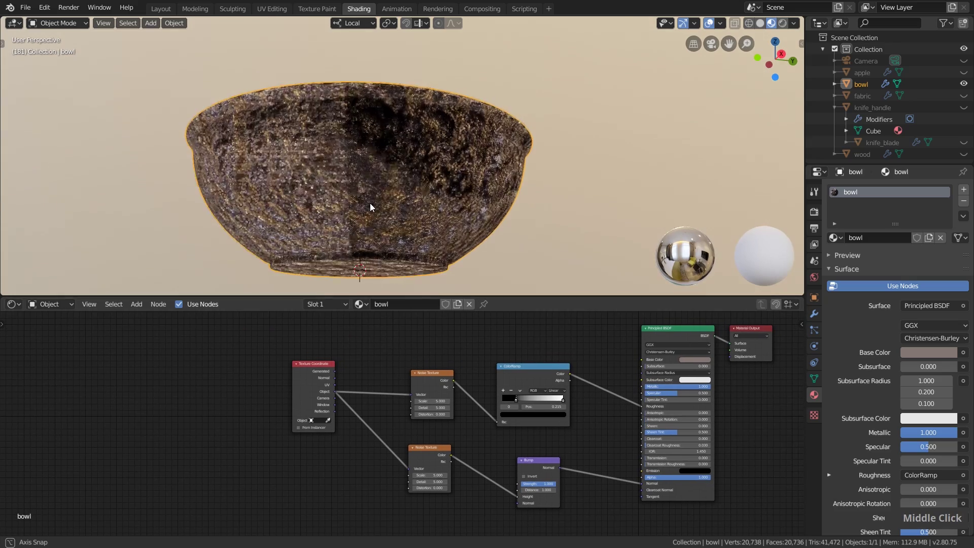
{"action": "middle_click_drag", "start_coordinate": [372, 206], "coordinate": [412, 209]}
Step: Set the Bump node's Strength to 0.05
{"action": "scroll", "coordinate": [548, 497], "scroll_direction": "up", "scroll_amount": 4}
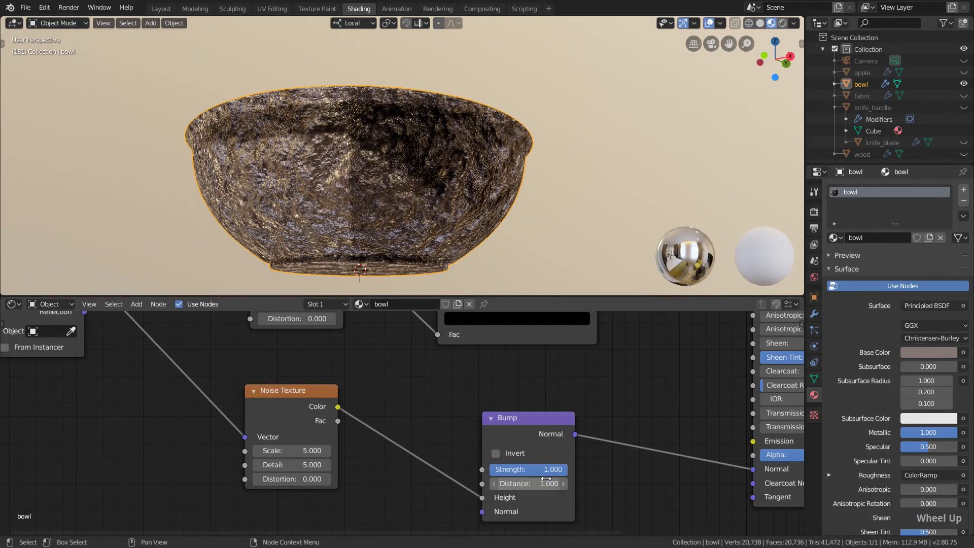
{"action": "left_click_drag", "start_coordinate": [546, 476], "coordinate": [504, 469]}
{"action": "left_click", "coordinate": [496, 468]}
{"action": "type", "text": "0.05"}
{"action": "key", "text": "Return"}
Step: Set the lower Noise Texture's Scale to 2 and its Detail to 10
{"action": "scroll", "coordinate": [407, 169], "scroll_direction": "up", "scroll_amount": 3}
{"action": "mouse_move", "coordinate": [407, 168]}
{"action": "middle_mouse_down"}
{"action": "mouse_move", "coordinate": [416, 153]}
{"action": "mouse_move", "coordinate": [406, 179]}
{"action": "mouse_move", "coordinate": [400, 163]}
{"action": "middle_mouse_up"}
{"action": "left_click", "coordinate": [291, 451]}
{"action": "type", "text": "2"}
{"action": "key", "text": "Return"}
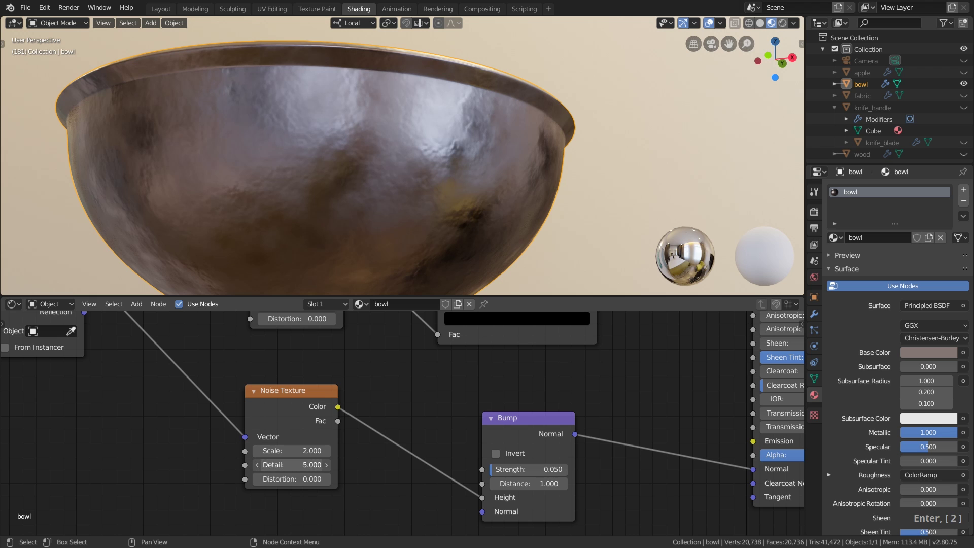
{"action": "left_click", "coordinate": [293, 466]}
{"action": "type", "text": "10"}
{"action": "key", "text": "Return"}
{"action": "scroll", "coordinate": [336, 152], "scroll_direction": "up", "scroll_amount": 2}
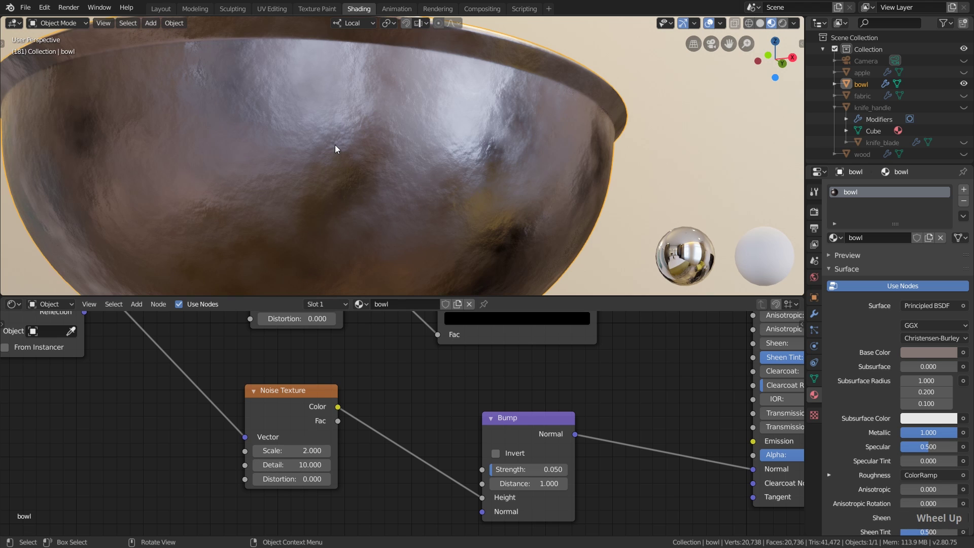
Step: Desaturate the Principled BSDF's Base Color to a more neutral grey
{"action": "scroll", "coordinate": [388, 152], "scroll_direction": "down", "scroll_amount": 4}
{"action": "middle_click_drag", "start_coordinate": [383, 145], "coordinate": [394, 233]}
{"action": "scroll", "coordinate": [373, 423], "scroll_direction": "down", "scroll_amount": 3}
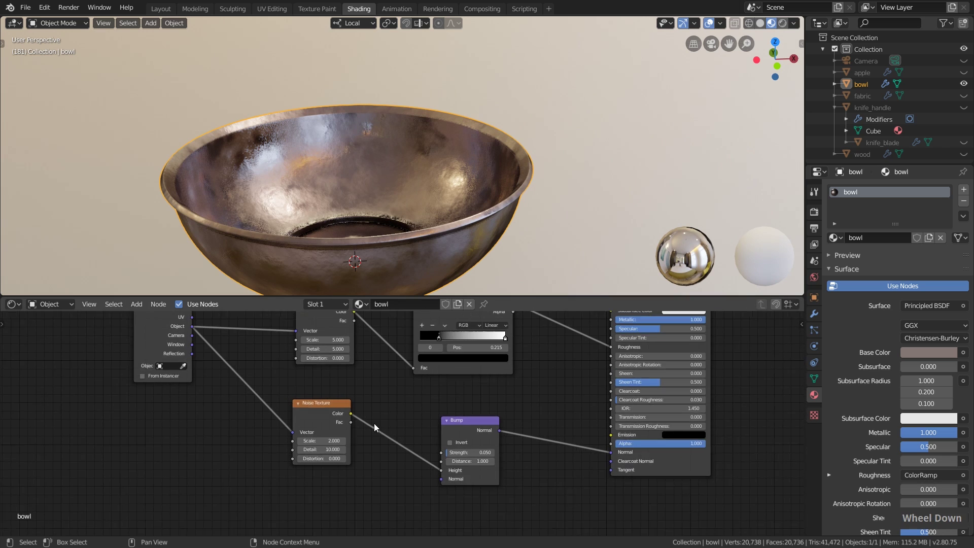
{"action": "scroll", "coordinate": [461, 428], "scroll_direction": "up", "scroll_amount": 4}
{"action": "left_click", "coordinate": [631, 383]}
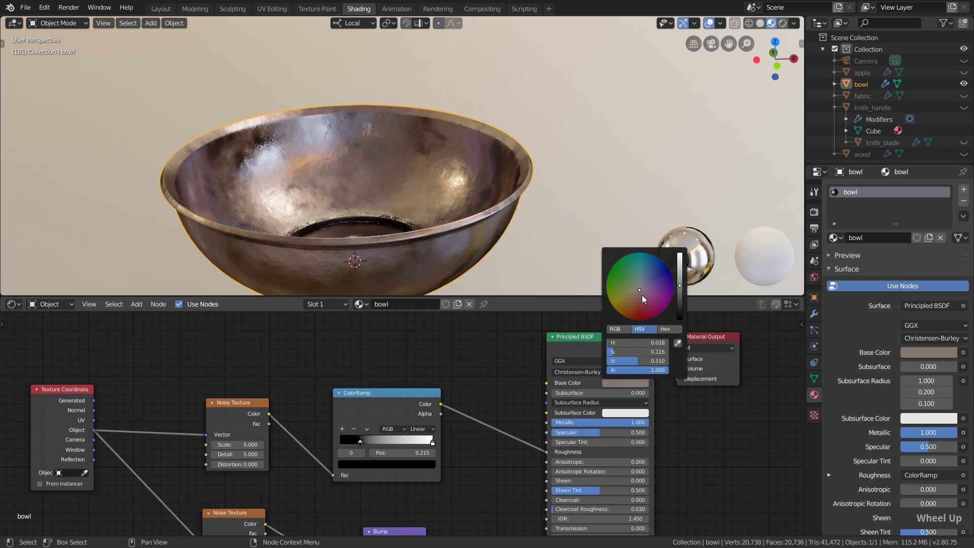
{"action": "left_click_drag", "start_coordinate": [642, 294], "coordinate": [639, 286]}
Step: Lighten the ColorRamp's black stop to grey and tone its white stop down to light grey
{"action": "scroll", "coordinate": [446, 405], "scroll_direction": "down", "scroll_amount": 1}
{"action": "middle_click_drag", "start_coordinate": [386, 415], "coordinate": [416, 393]}
{"action": "scroll", "coordinate": [413, 387], "scroll_direction": "up", "scroll_amount": 2}
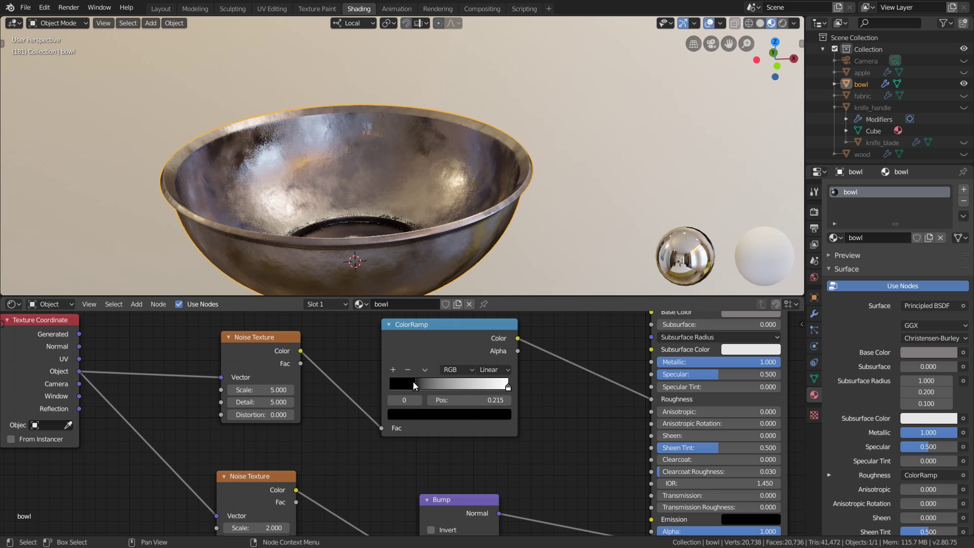
{"action": "left_click", "coordinate": [420, 416]}
{"action": "left_click_drag", "start_coordinate": [488, 327], "coordinate": [486, 249]}
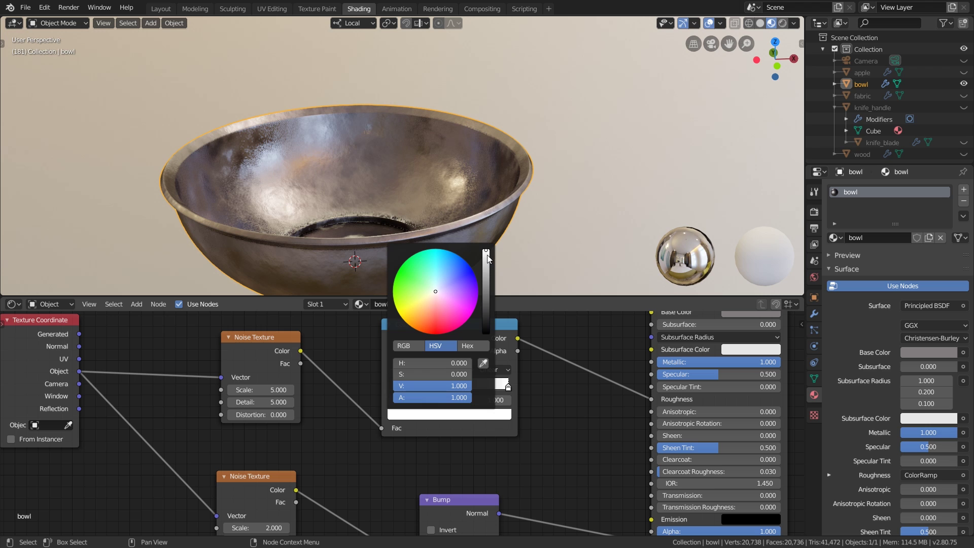
{"action": "scroll", "coordinate": [424, 373], "scroll_direction": "down", "scroll_amount": 2}
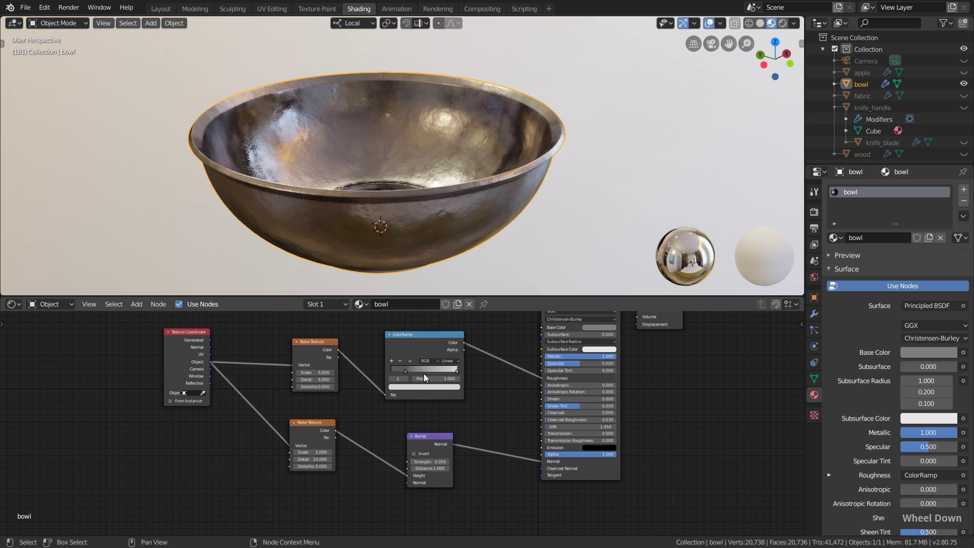
{"action": "middle_click_drag", "start_coordinate": [473, 367], "coordinate": [466, 398]}
{"action": "middle_click_drag", "start_coordinate": [404, 268], "coordinate": [376, 263]}
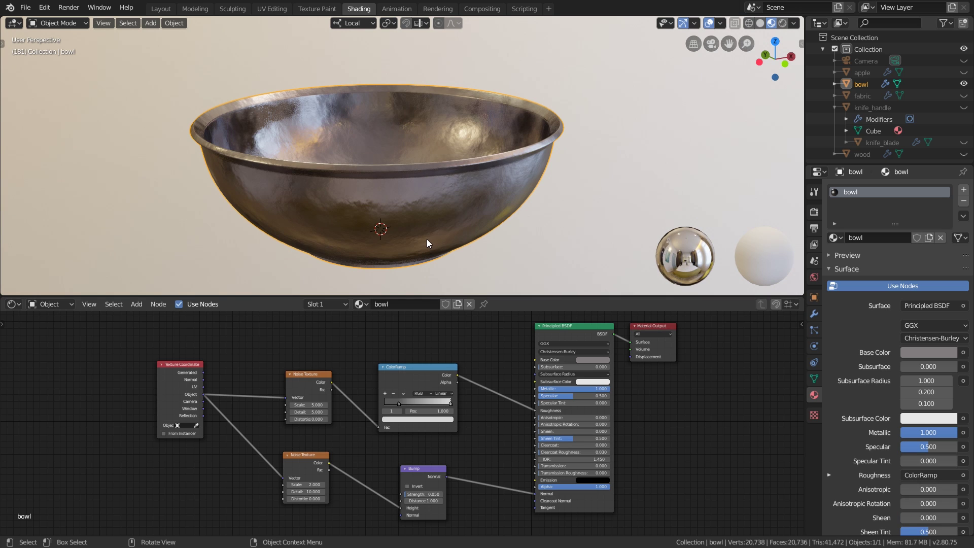
{"action": "middle_click_drag", "start_coordinate": [428, 220], "coordinate": [387, 159]}
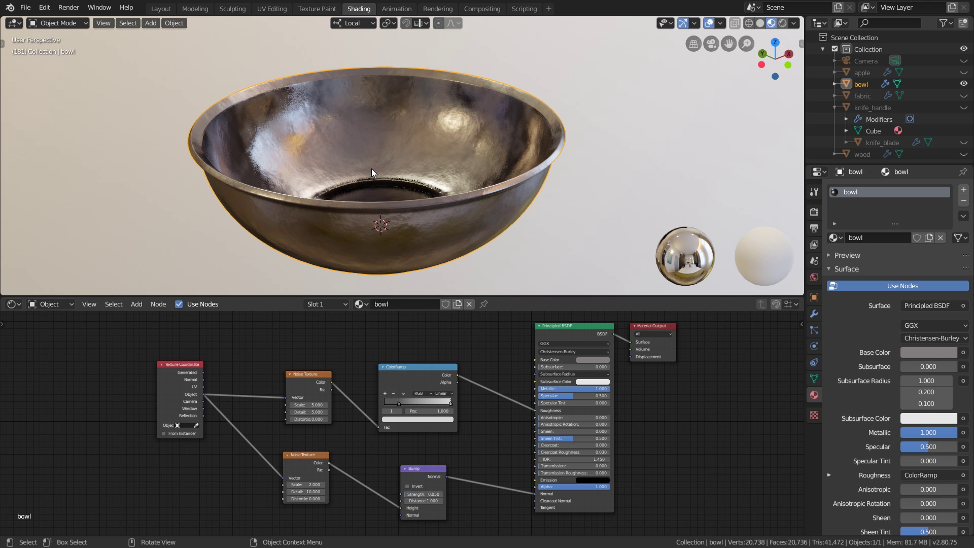
{"action": "middle_click_drag", "start_coordinate": [371, 169], "coordinate": [340, 172]}
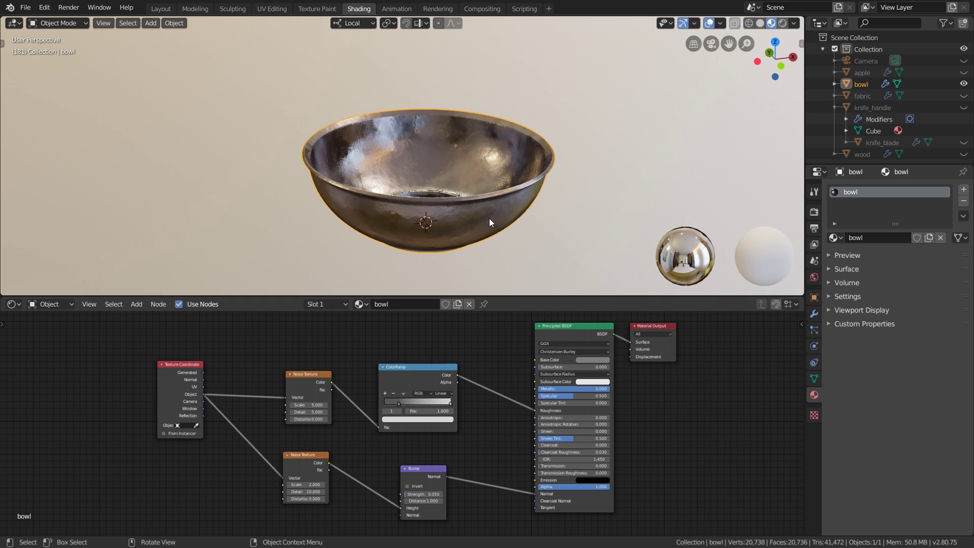
Step: Unhide the apple and move it out of the bowl to a spot beside it
{"action": "left_click", "coordinate": [963, 72]}
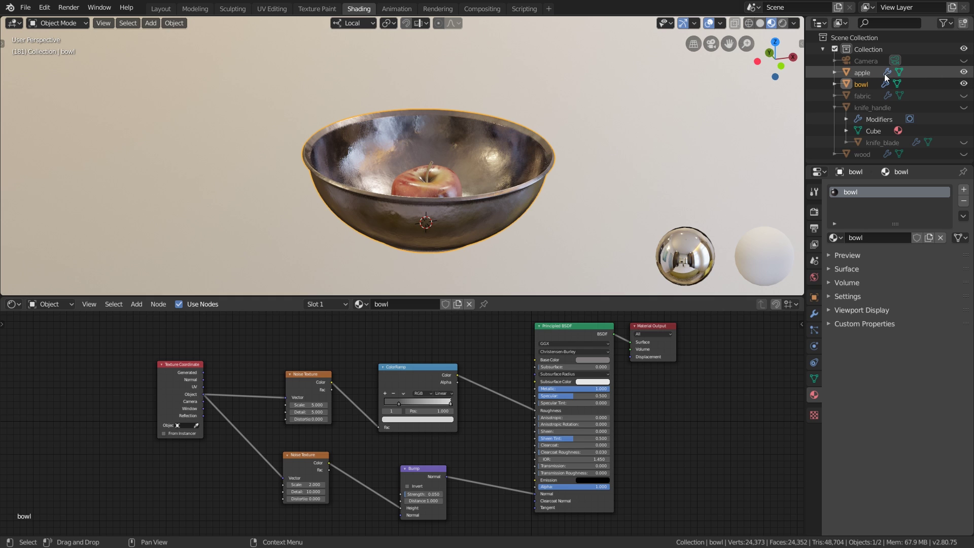
{"action": "left_click", "coordinate": [881, 73]}
{"action": "key", "text": "g"}
{"action": "left_click", "coordinate": [640, 174]}
{"action": "middle_click_drag", "start_coordinate": [640, 175], "coordinate": [621, 203], "text": "shift"}
Step: Remove the apple's material slot and select the bowl
{"action": "left_click", "coordinate": [962, 202]}
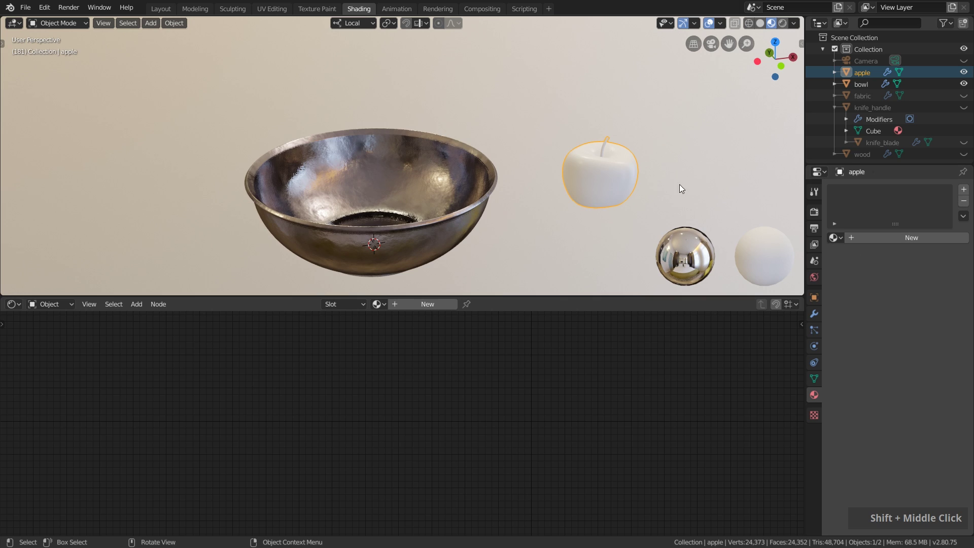
{"action": "left_click", "coordinate": [318, 206]}
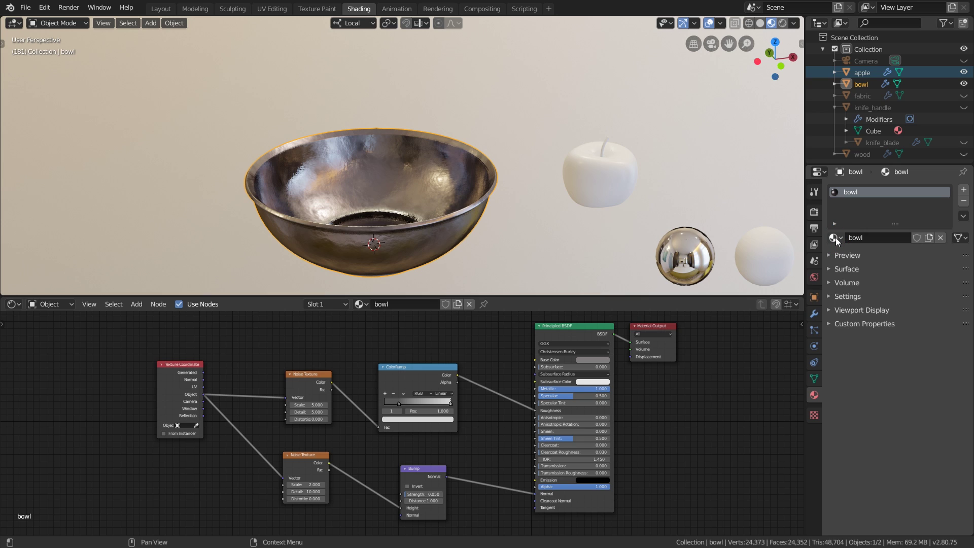
Step: Assign the bowl's metal material to the apple and inspect its surface up close
{"action": "left_click_drag", "start_coordinate": [835, 239], "coordinate": [608, 175]}
{"action": "scroll", "coordinate": [624, 168], "scroll_direction": "up", "scroll_amount": 5}
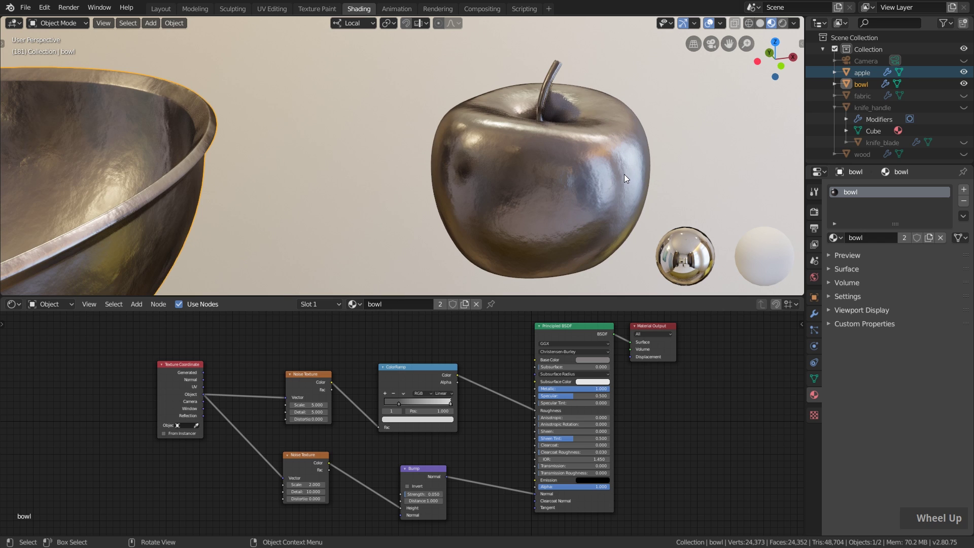
{"action": "middle_click_drag", "start_coordinate": [622, 174], "coordinate": [600, 173]}
{"action": "scroll", "coordinate": [600, 173], "scroll_direction": "down", "scroll_amount": 3}
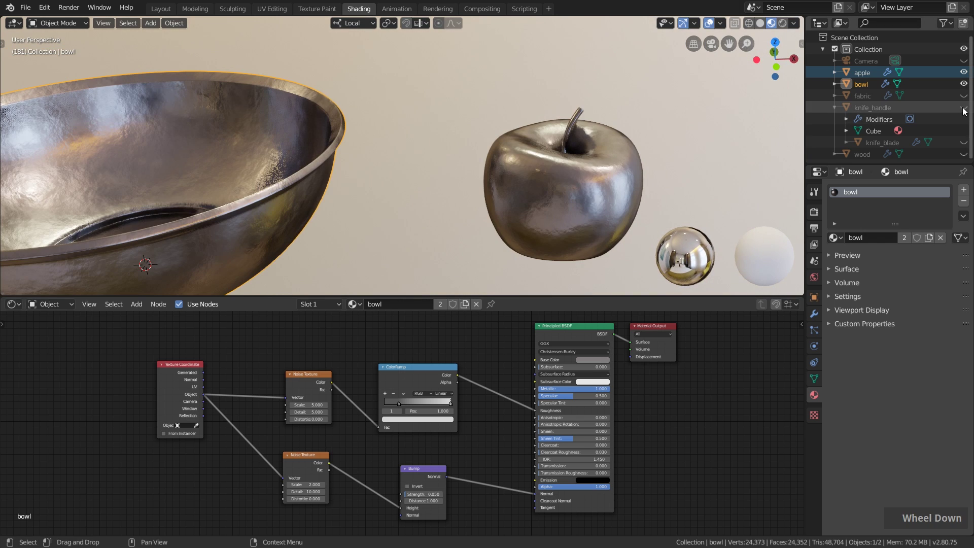
Step: Unhide the knife handle and blade and move the knife clear of the apple
{"action": "left_click_drag", "start_coordinate": [966, 110], "coordinate": [964, 143]}
{"action": "double_click", "coordinate": [871, 140]}
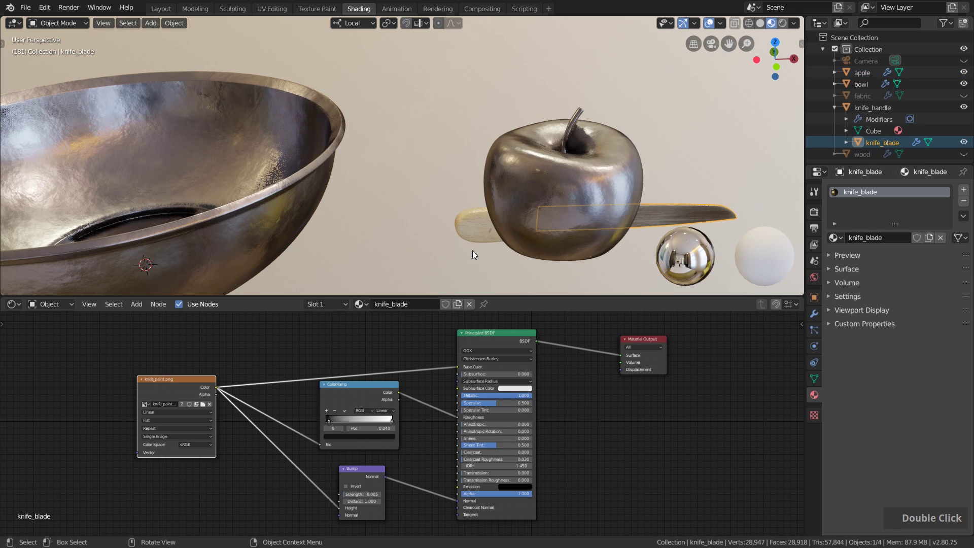
{"action": "scroll", "coordinate": [513, 214], "scroll_direction": "up", "scroll_amount": 1}
{"action": "key", "text": "g"}
{"action": "left_click", "coordinate": [542, 87]}
{"action": "middle_click_drag", "start_coordinate": [542, 87], "coordinate": [592, 215], "text": "shift"}
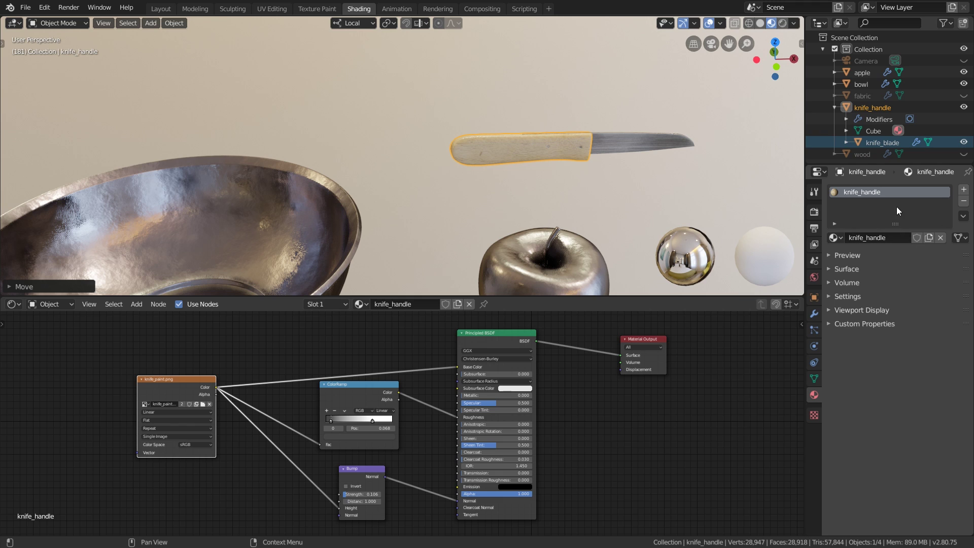
Step: Assign the existing bowl material to both the knife handle and the knife blade
{"action": "left_click", "coordinate": [841, 237]}
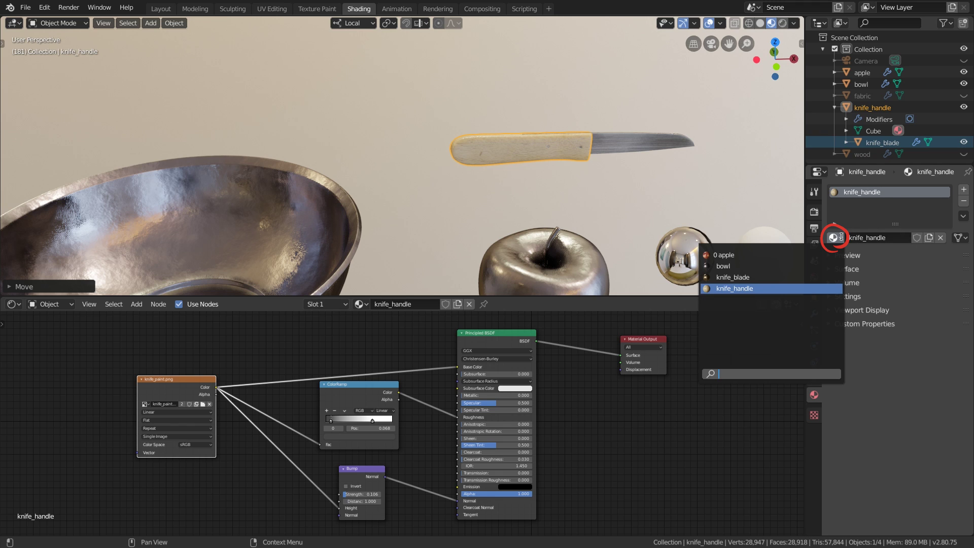
{"action": "left_click", "coordinate": [730, 266]}
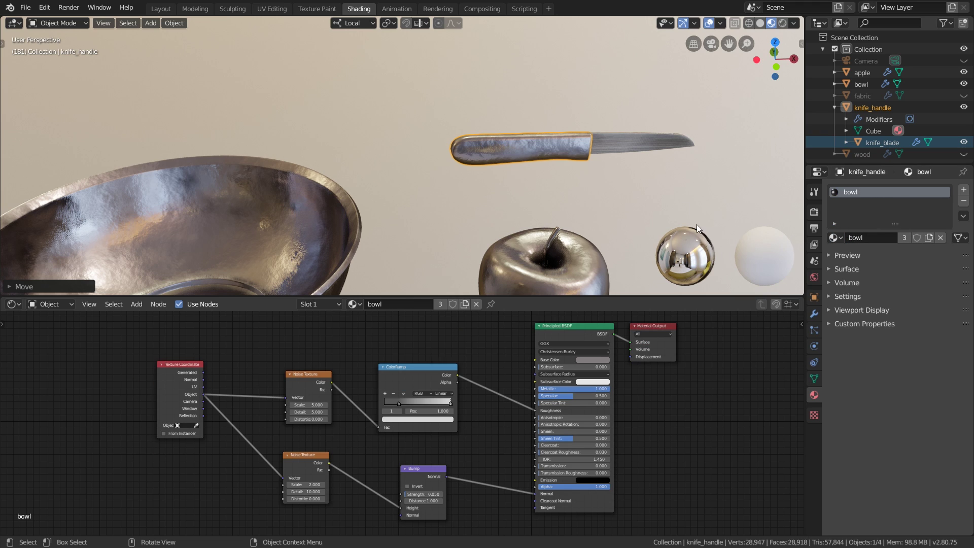
{"action": "left_click", "coordinate": [628, 147]}
{"action": "left_click", "coordinate": [834, 237]}
{"action": "left_click", "coordinate": [738, 265]}
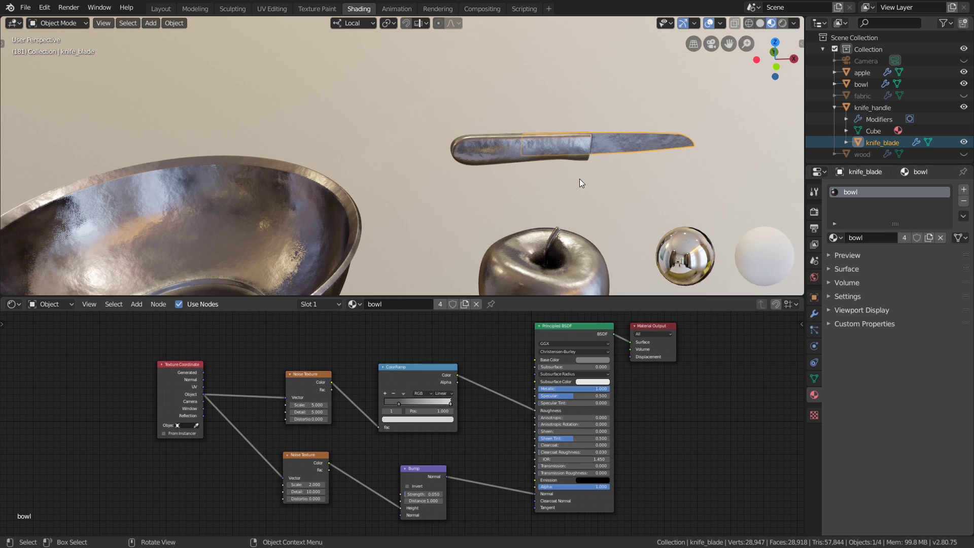
Step: Scale the apple up uniformly to about 5.57
{"action": "middle_click_drag", "start_coordinate": [581, 183], "coordinate": [619, 172]}
{"action": "scroll", "coordinate": [574, 193], "scroll_direction": "down", "scroll_amount": 2}
{"action": "left_click", "coordinate": [554, 176]}
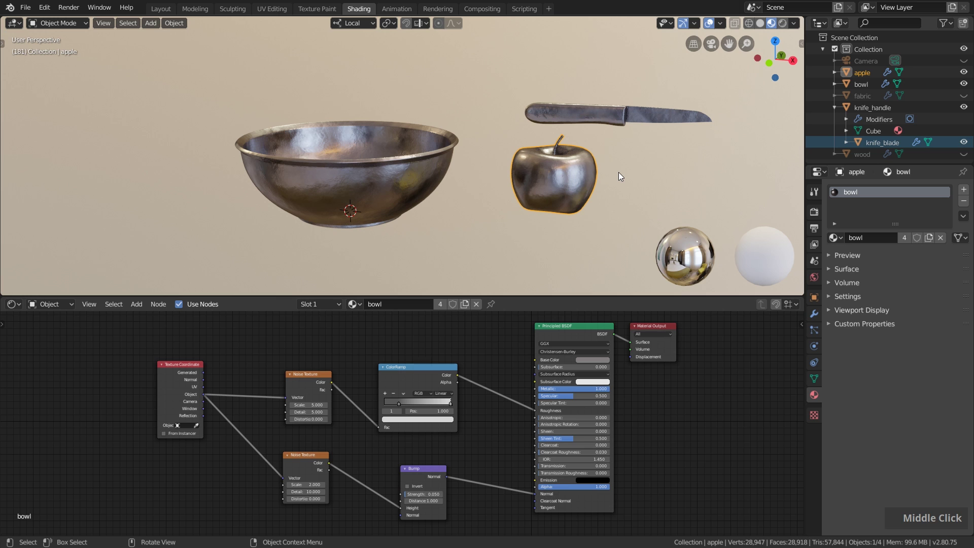
{"action": "scroll", "coordinate": [576, 179], "scroll_direction": "down", "scroll_amount": 1}
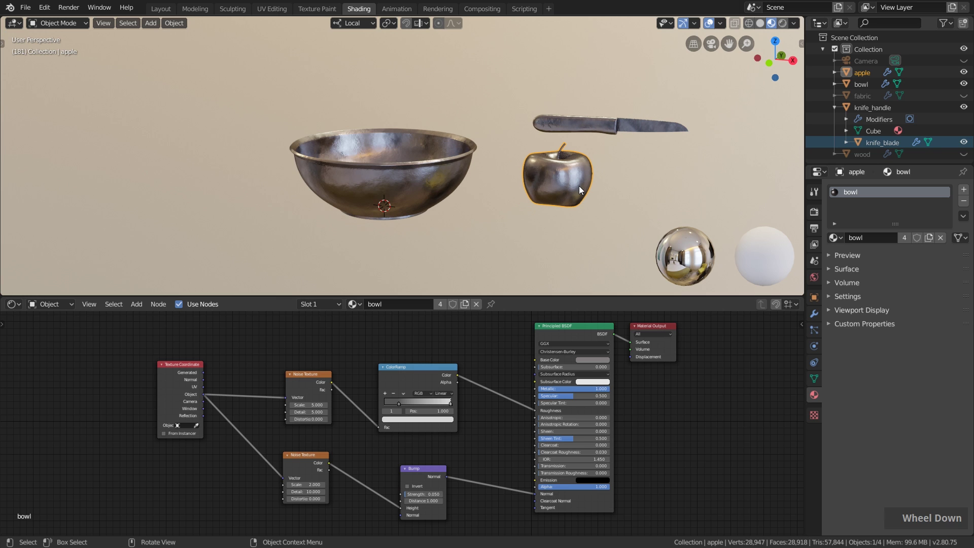
{"action": "key", "text": "s"}
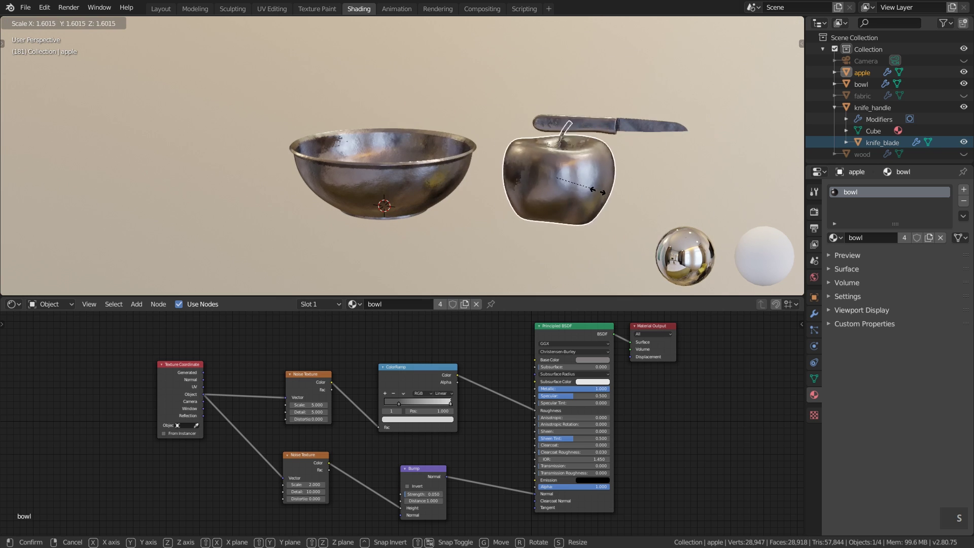
{"action": "left_click", "coordinate": [664, 196]}
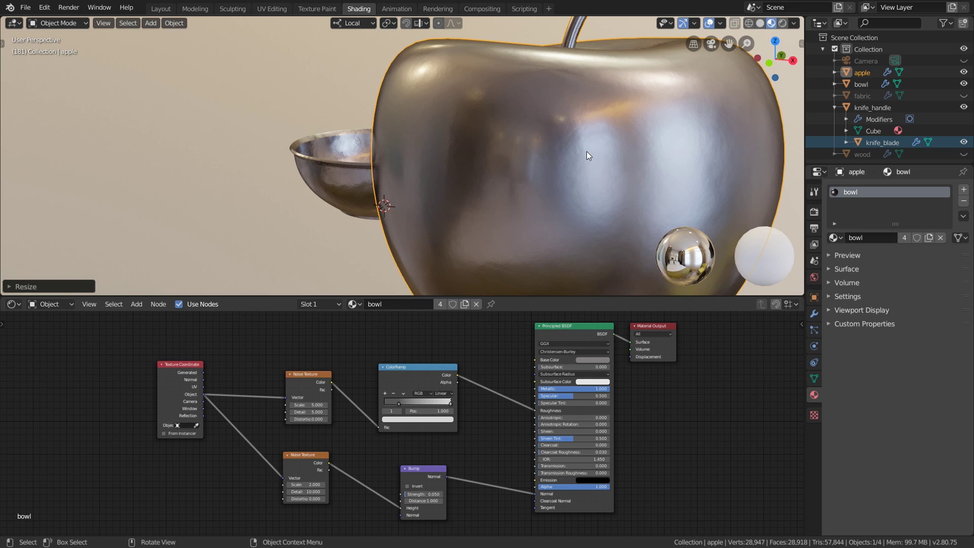
{"action": "scroll", "coordinate": [588, 141], "scroll_direction": "down", "scroll_amount": 3}
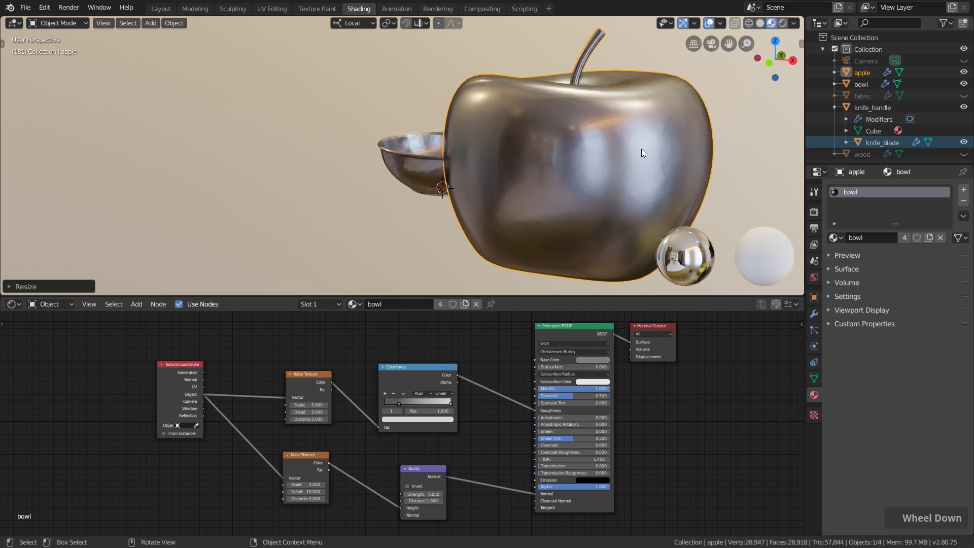
Step: Show the apple's transform values and apply its scale
{"action": "key", "text": "n"}
{"action": "middle_click_drag", "start_coordinate": [565, 160], "coordinate": [520, 157], "text": "shift"}
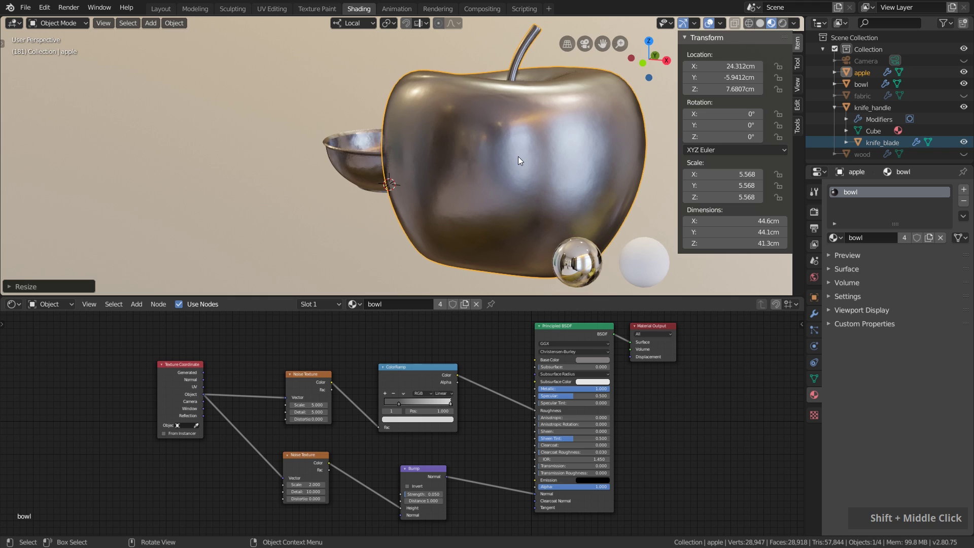
{"action": "key", "text": "ctrl+a"}
{"action": "left_click", "coordinate": [474, 189]}
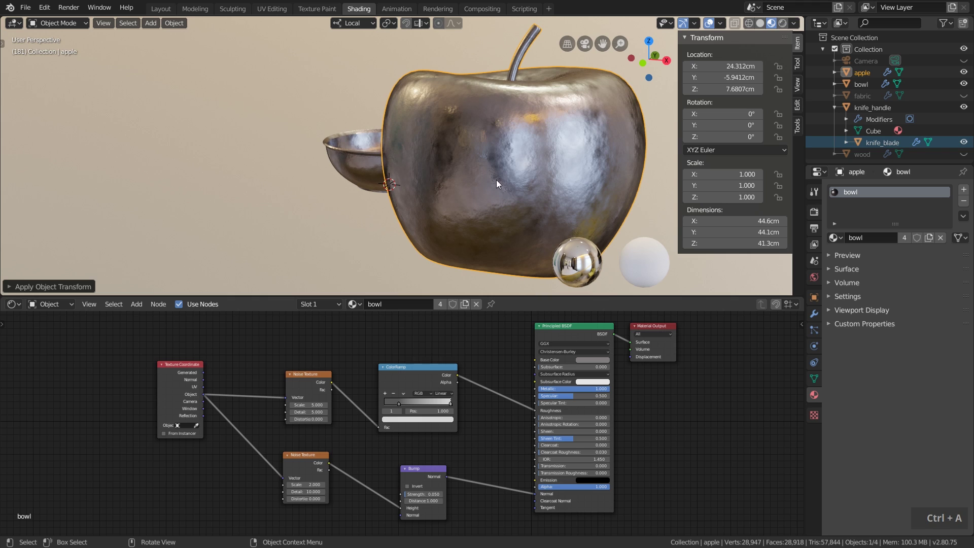
{"action": "scroll", "coordinate": [574, 177], "scroll_direction": "up", "scroll_amount": 2}
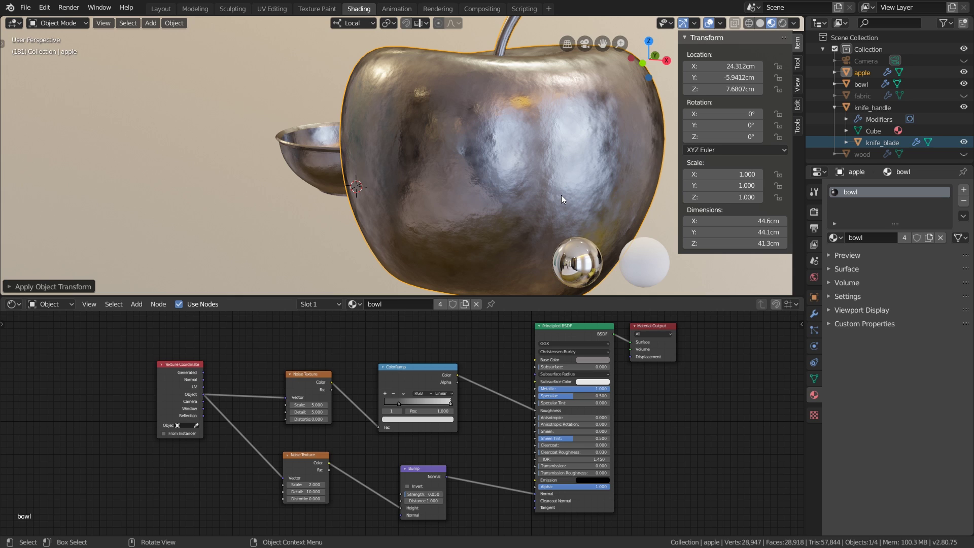
Step: Undo the test changes on the apple and knife, leaving only the bowl shown
{"action": "middle_click_drag", "start_coordinate": [446, 145], "coordinate": [462, 115]}
{"action": "key", "text": "ctrl+z"}
{"action": "key", "text": "ctrl+z"}
{"action": "key", "text": "ctrl+z"}
{"action": "scroll", "coordinate": [480, 166], "scroll_direction": "up", "scroll_amount": 2}
{"action": "middle_click_drag", "start_coordinate": [480, 166], "coordinate": [457, 152]}
{"action": "scroll", "coordinate": [428, 138], "scroll_direction": "up", "scroll_amount": 2}
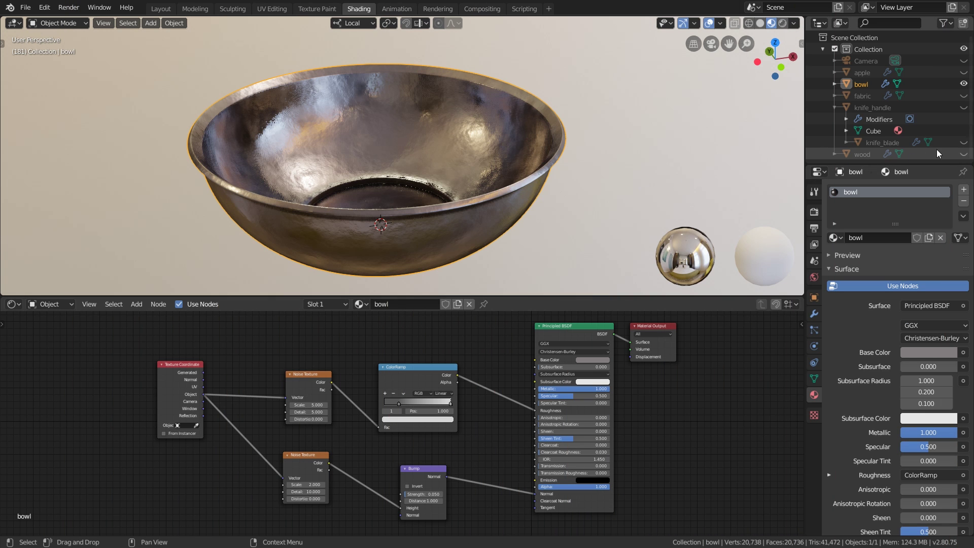
Step: Unhide the wood object beneath the bowl and select it
{"action": "left_click", "coordinate": [963, 154]}
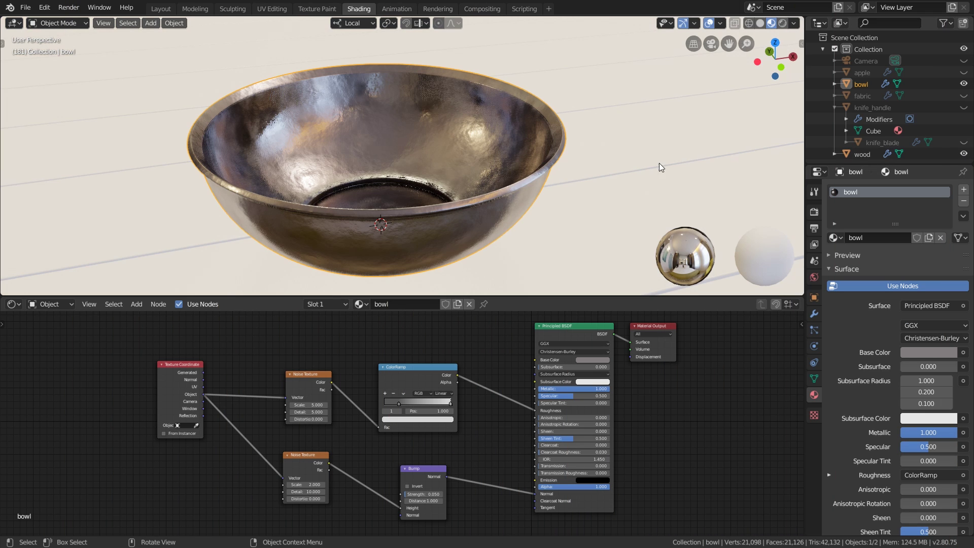
{"action": "scroll", "coordinate": [470, 163], "scroll_direction": "down", "scroll_amount": 4}
{"action": "middle_click_drag", "start_coordinate": [470, 163], "coordinate": [510, 171]}
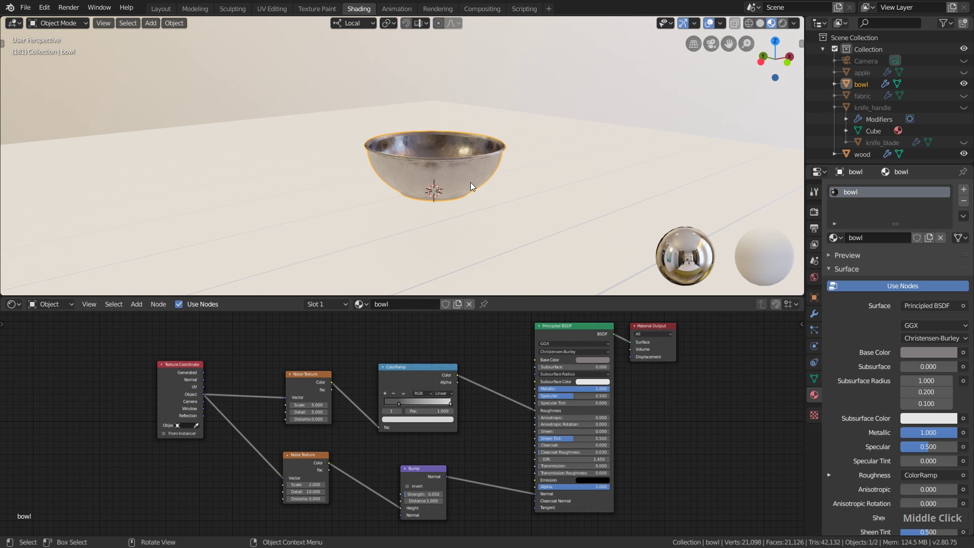
{"action": "left_click", "coordinate": [556, 177]}
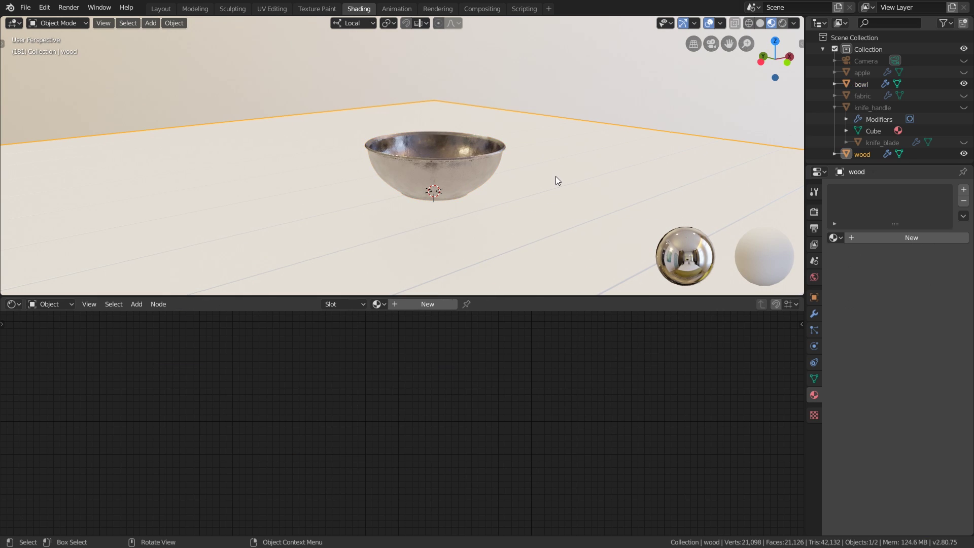
Step: Create a new material for the wood object and name it wood
{"action": "left_click", "coordinate": [890, 239]}
{"action": "double_click", "coordinate": [877, 238]}
{"action": "type", "text": "wood"}
{"action": "key", "text": "Return"}
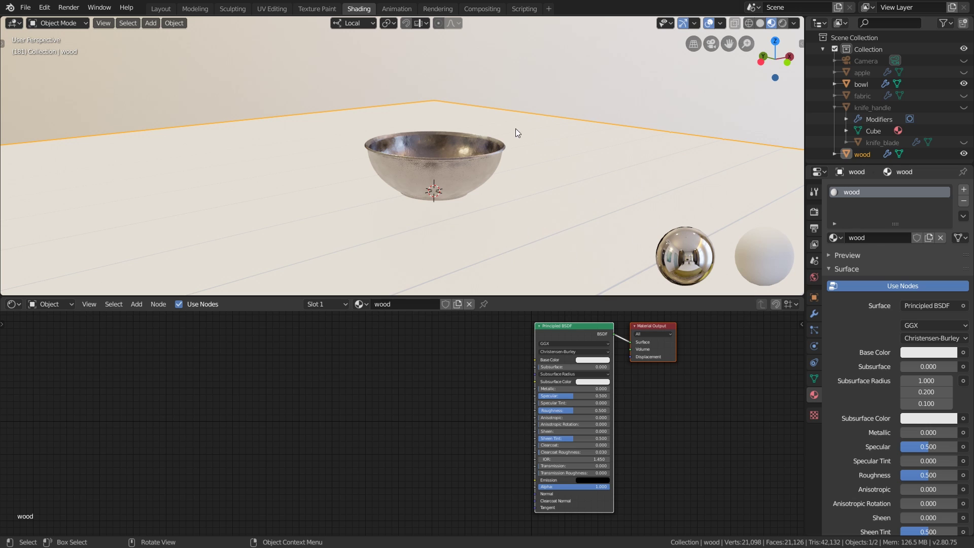
Step: Bring wood.png from the file explorer's tex folder into the wood material's node graph as an image texture
{"action": "mouse_move", "coordinate": [625, 204]}
{"action": "middle_mouse_down"}
{"action": "mouse_move", "coordinate": [608, 191]}
{"action": "mouse_move", "coordinate": [608, 201]}
{"action": "middle_mouse_up"}
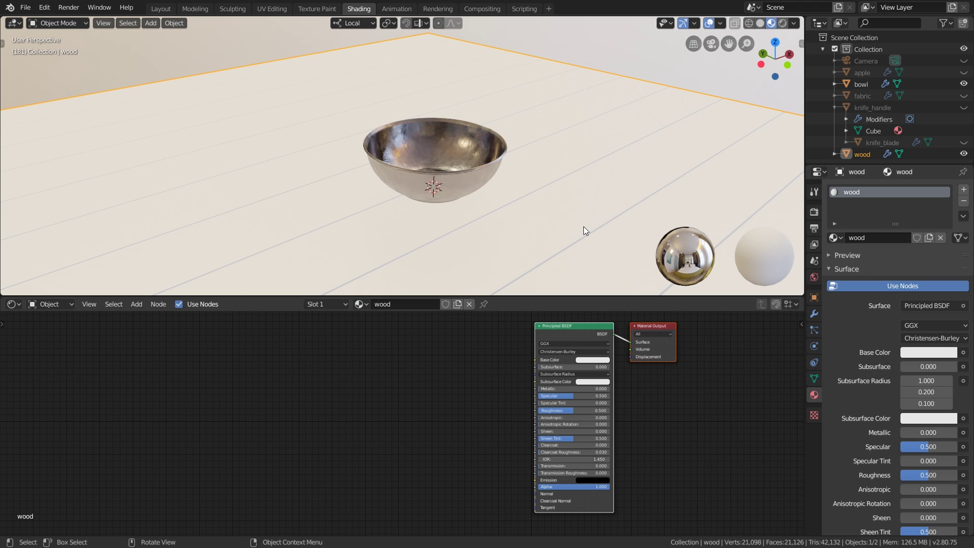
{"action": "key", "text": "alt+Tab"}
{"action": "left_click_drag", "start_coordinate": [838, 177], "coordinate": [781, 145]}
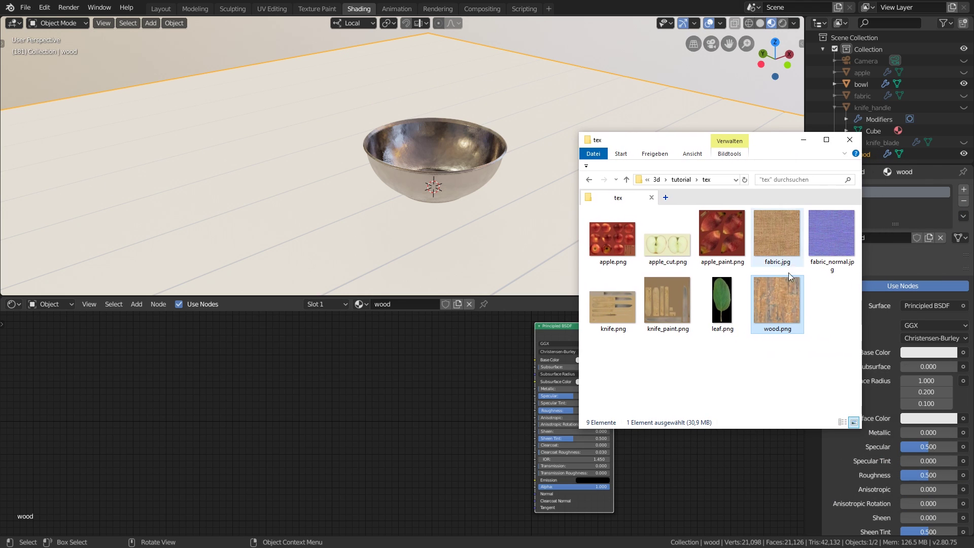
{"action": "left_click_drag", "start_coordinate": [776, 304], "coordinate": [400, 335]}
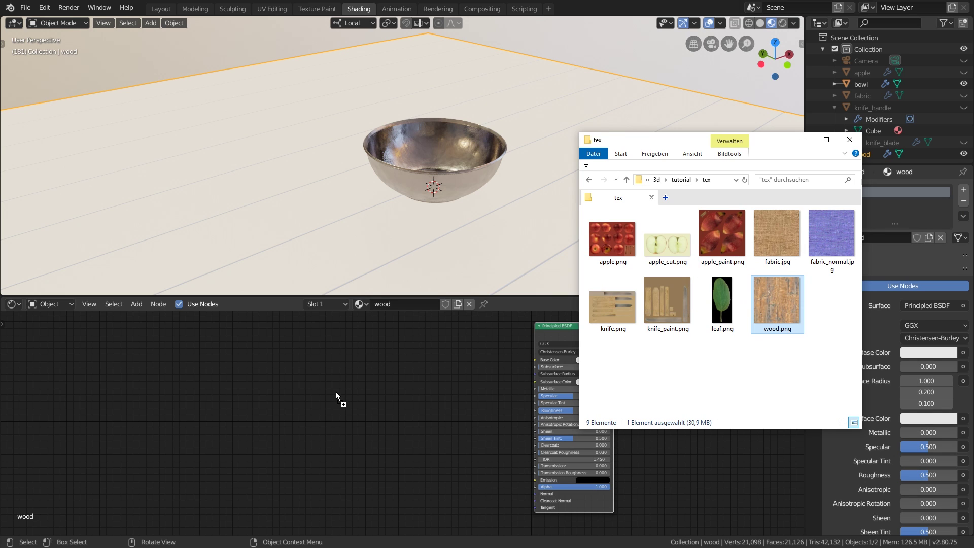
{"action": "left_click_drag", "start_coordinate": [336, 392], "coordinate": [336, 392]}
{"action": "key", "text": "alt+Tab"}
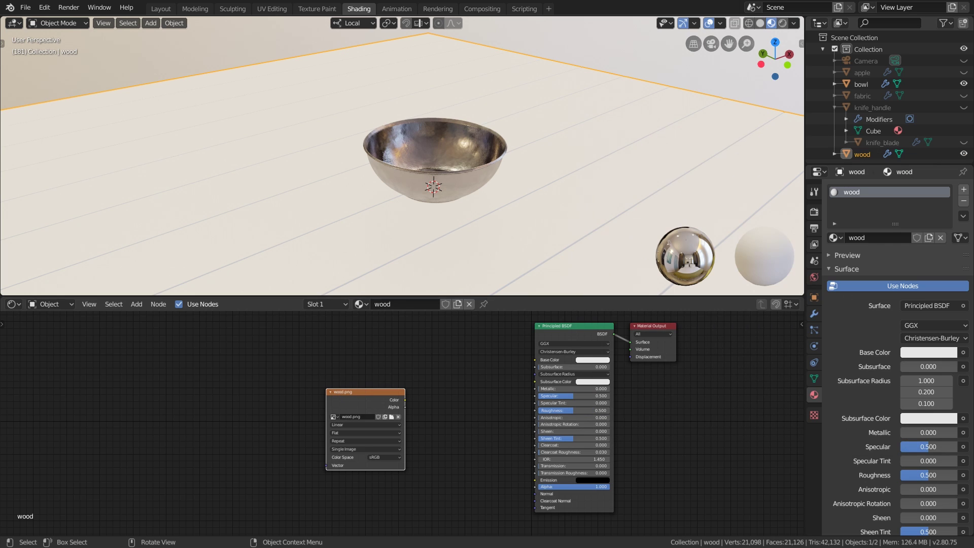
Step: Connect the wood.png texture's Color output to the Principled BSDF's Base Color
{"action": "scroll", "coordinate": [365, 486], "scroll_direction": "up", "scroll_amount": 2}
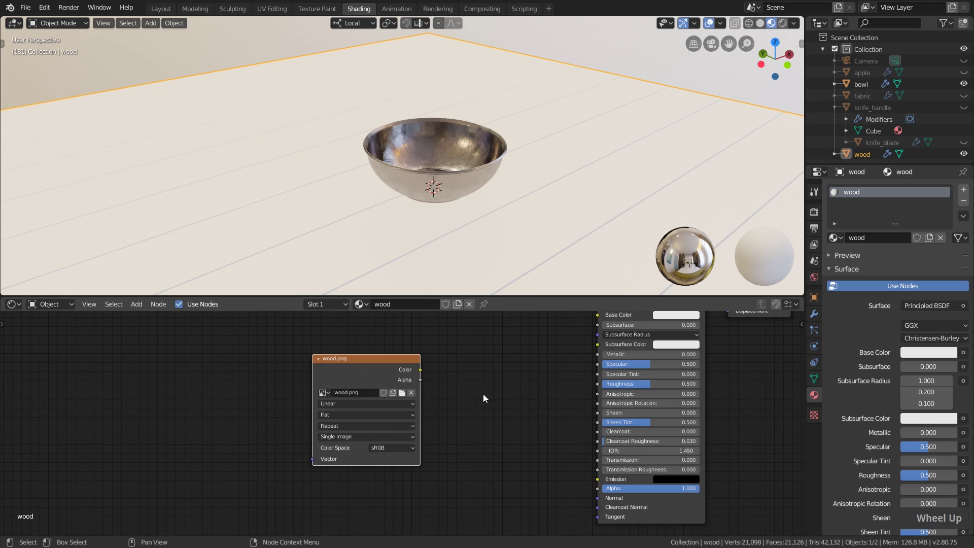
{"action": "middle_click_drag", "start_coordinate": [491, 394], "coordinate": [494, 412]}
{"action": "left_click_drag", "start_coordinate": [455, 406], "coordinate": [631, 351]}
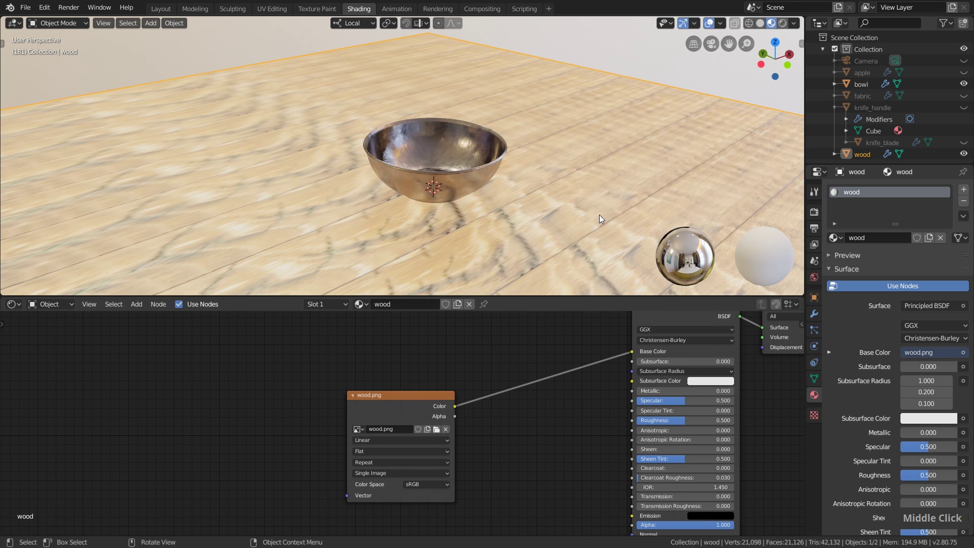
Step: Examine the wood object's UV layout over wood.png in the UV Editing workspace, and return to Shading
{"action": "mouse_move", "coordinate": [568, 174]}
{"action": "middle_mouse_down"}
{"action": "mouse_move", "coordinate": [560, 164]}
{"action": "mouse_move", "coordinate": [574, 207]}
{"action": "mouse_move", "coordinate": [573, 169]}
{"action": "middle_mouse_up"}
{"action": "scroll", "coordinate": [610, 167], "scroll_direction": "down", "scroll_amount": 2}
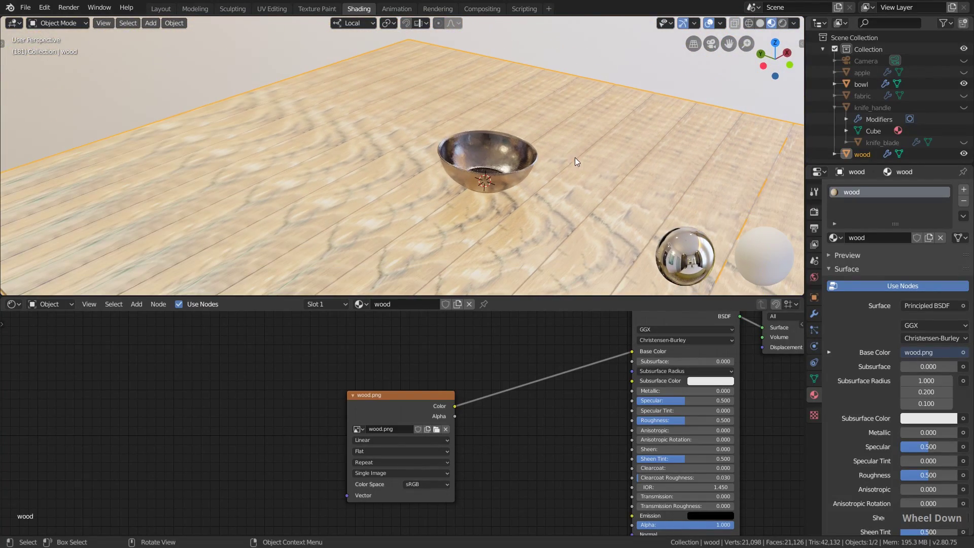
{"action": "left_click", "coordinate": [272, 8]}
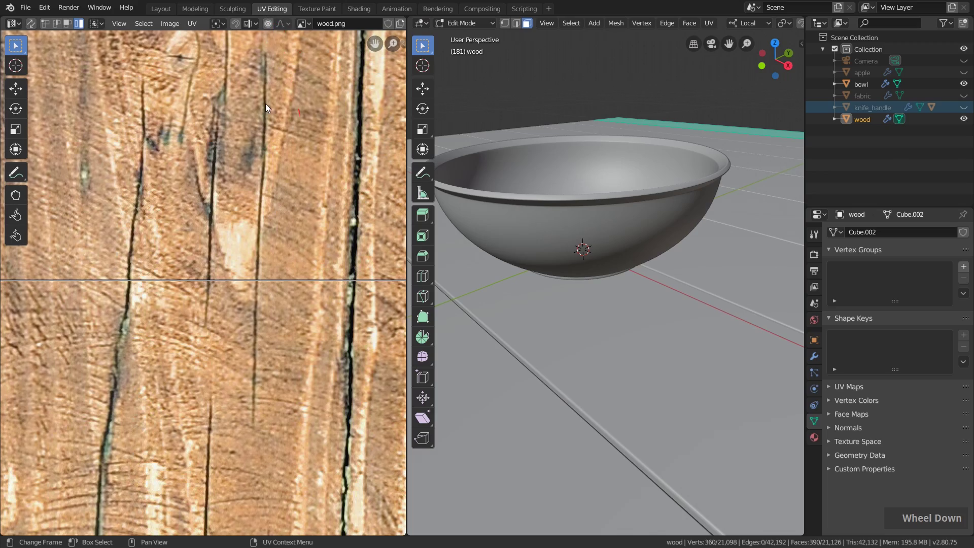
{"action": "scroll", "coordinate": [265, 128], "scroll_direction": "down", "scroll_amount": 8}
{"action": "middle_click", "coordinate": [203, 195]}
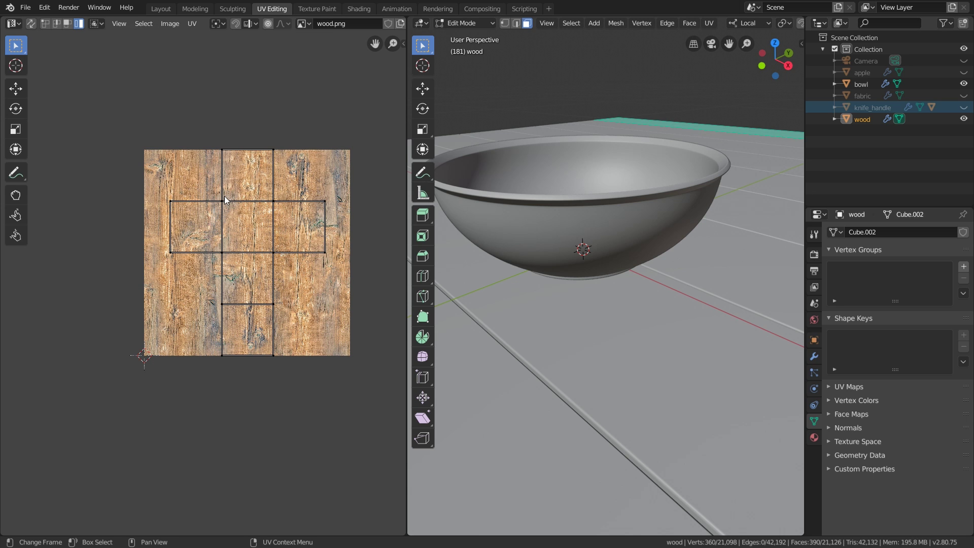
{"action": "left_click", "coordinate": [358, 9]}
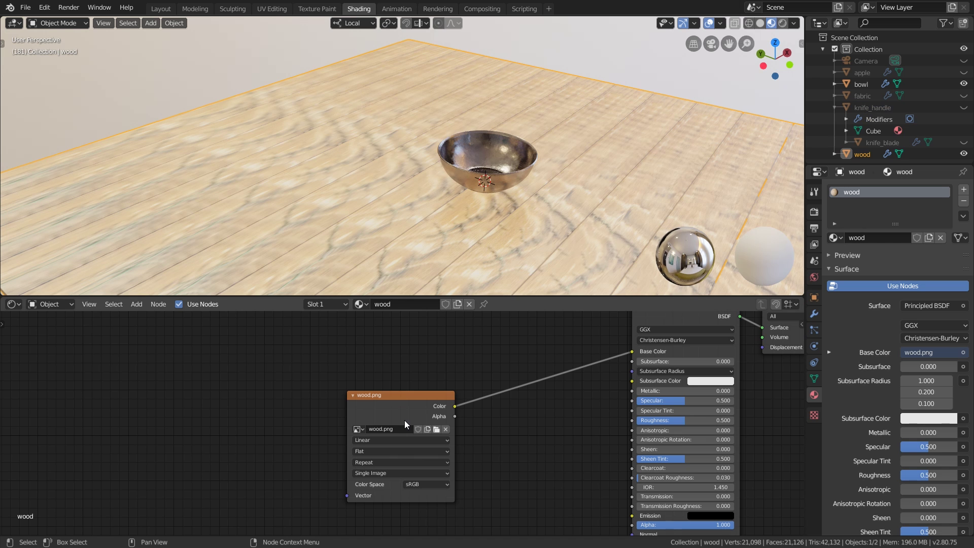
Step: Add a Texture Coordinate node ahead of the wood.png image texture in the wood material
{"action": "scroll", "coordinate": [404, 420], "scroll_direction": "down", "scroll_amount": 2}
{"action": "middle_click_drag", "start_coordinate": [409, 411], "coordinate": [415, 410]}
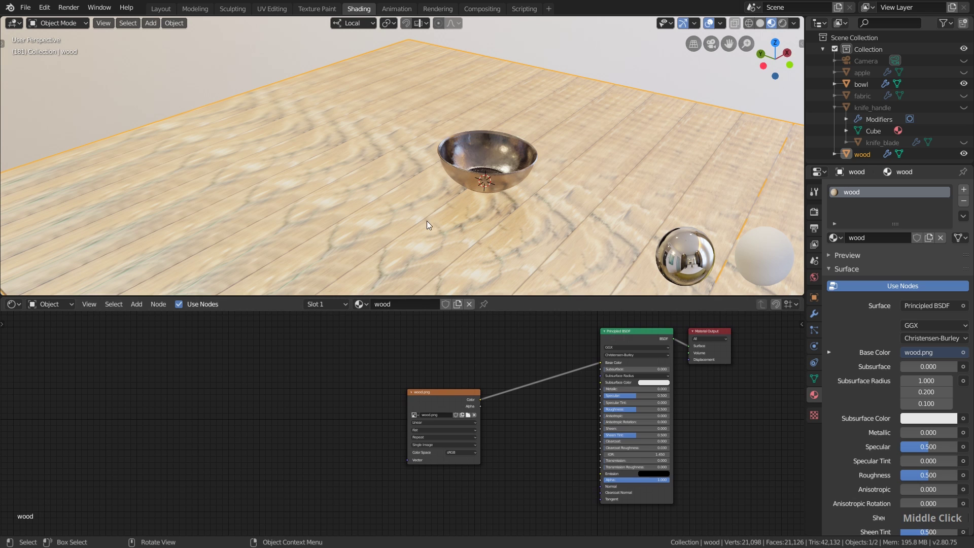
{"action": "scroll", "coordinate": [491, 178], "scroll_direction": "up", "scroll_amount": 4}
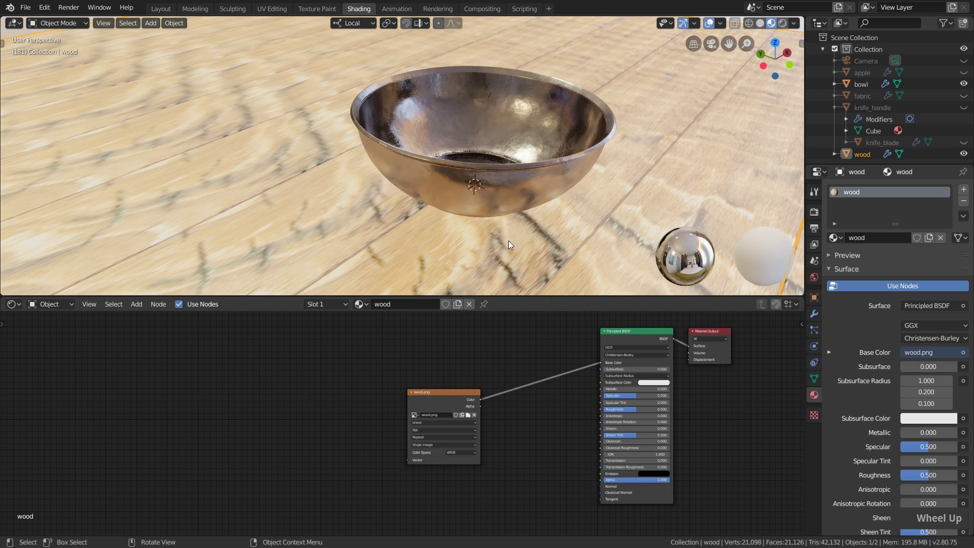
{"action": "key", "text": "shift+a"}
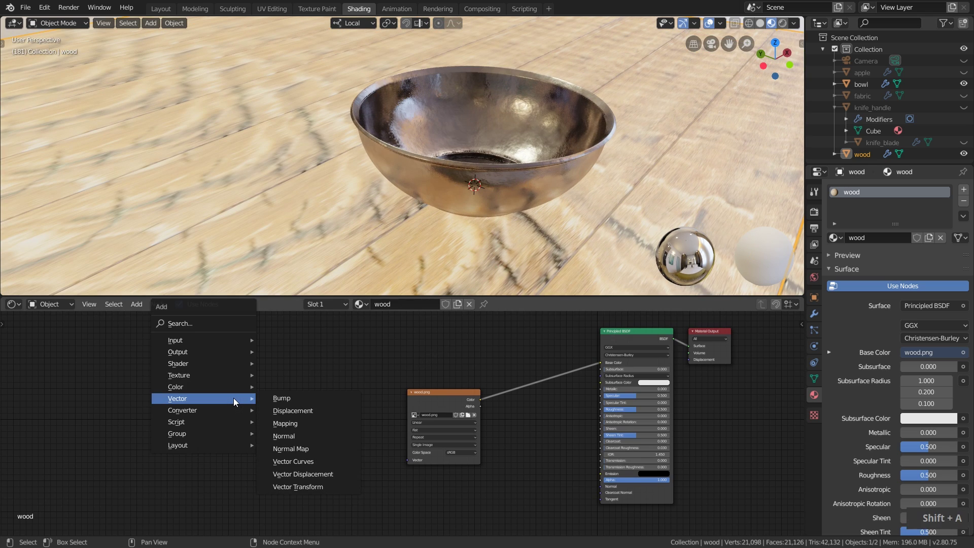
{"action": "mouse_move", "coordinate": [199, 340]}
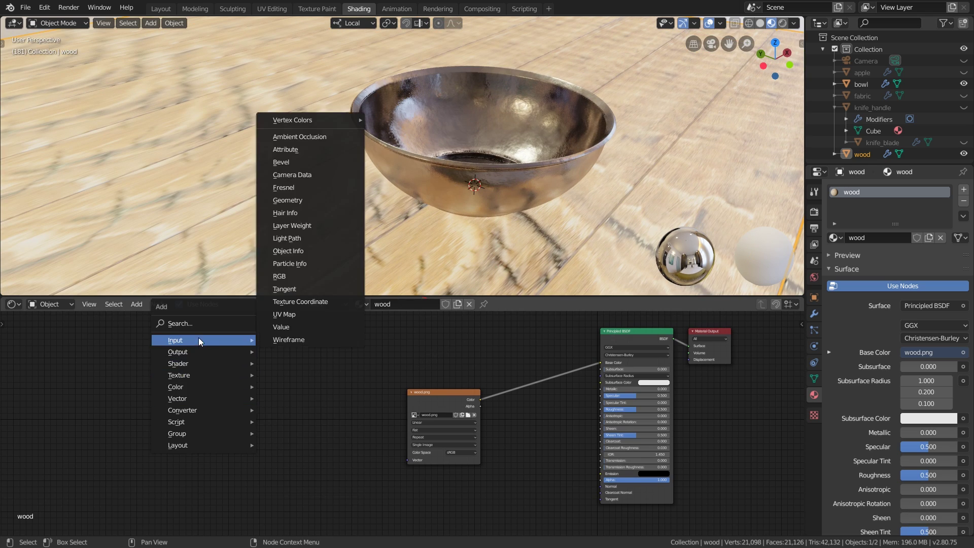
{"action": "left_click", "coordinate": [310, 301]}
{"action": "left_click", "coordinate": [223, 388]}
{"action": "scroll", "coordinate": [316, 421], "scroll_direction": "up", "scroll_amount": 2}
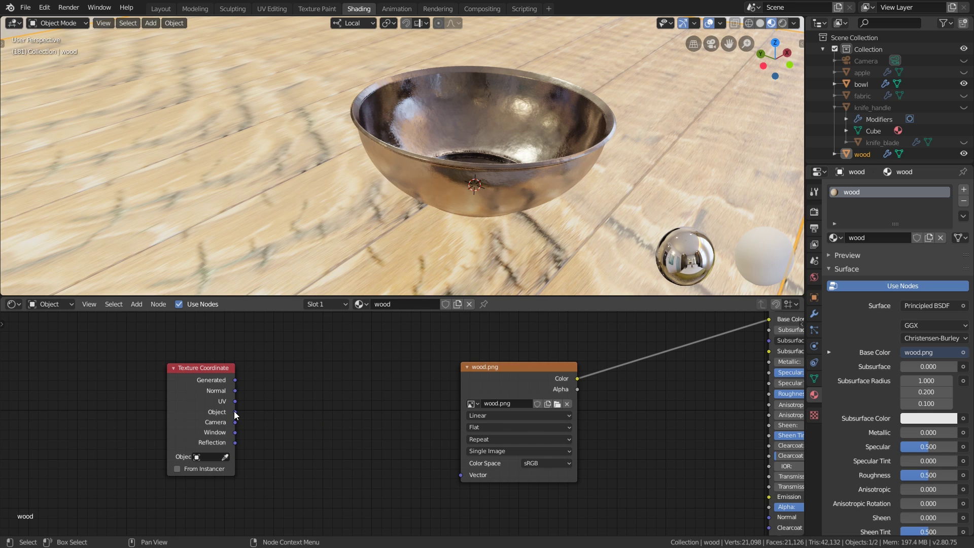
Step: Connect the Texture Coordinate node's Object output to the wood.png texture's Vector input and check the planks up close
{"action": "left_click_drag", "start_coordinate": [235, 411], "coordinate": [458, 477]}
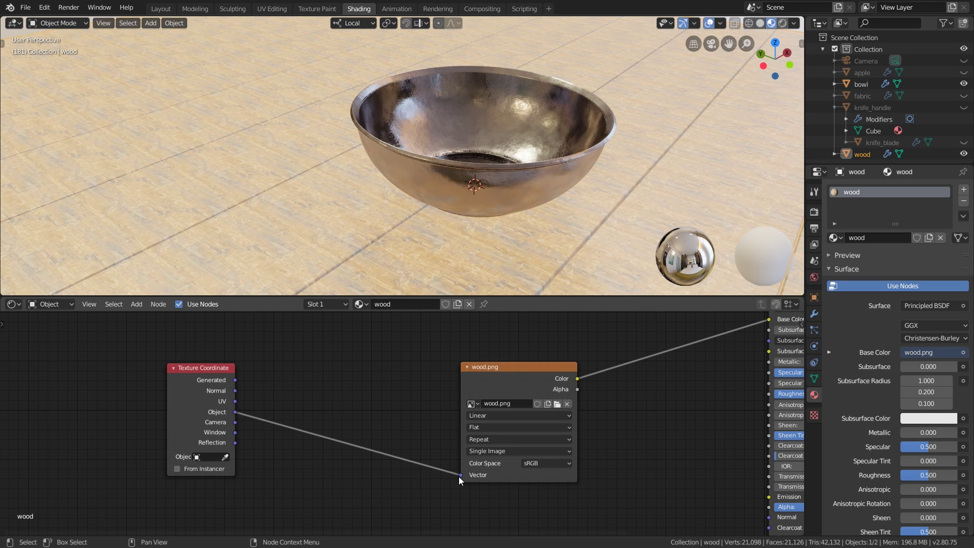
{"action": "middle_click_drag", "start_coordinate": [472, 152], "coordinate": [375, 84]}
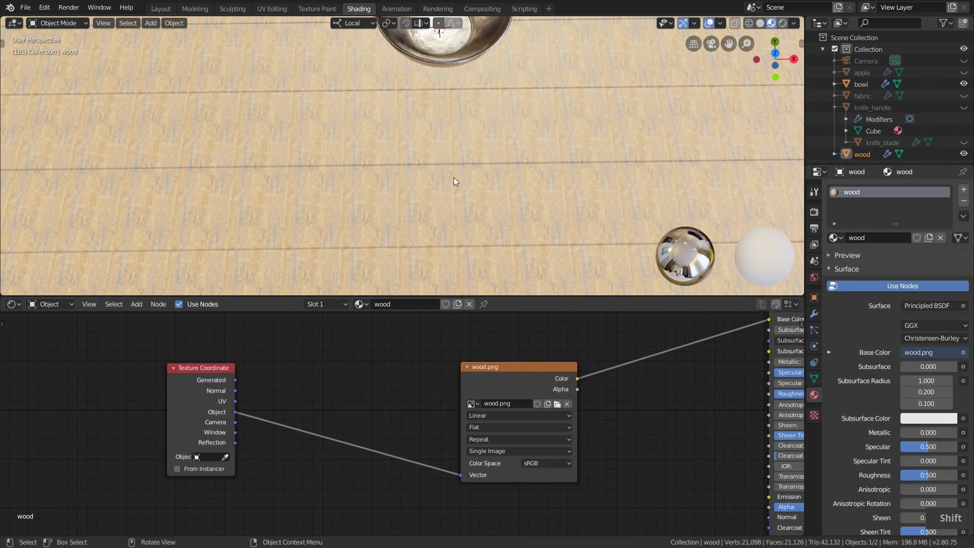
{"action": "middle_click_drag", "start_coordinate": [459, 187], "coordinate": [482, 216]}
{"action": "scroll", "coordinate": [499, 240], "scroll_direction": "up", "scroll_amount": 2}
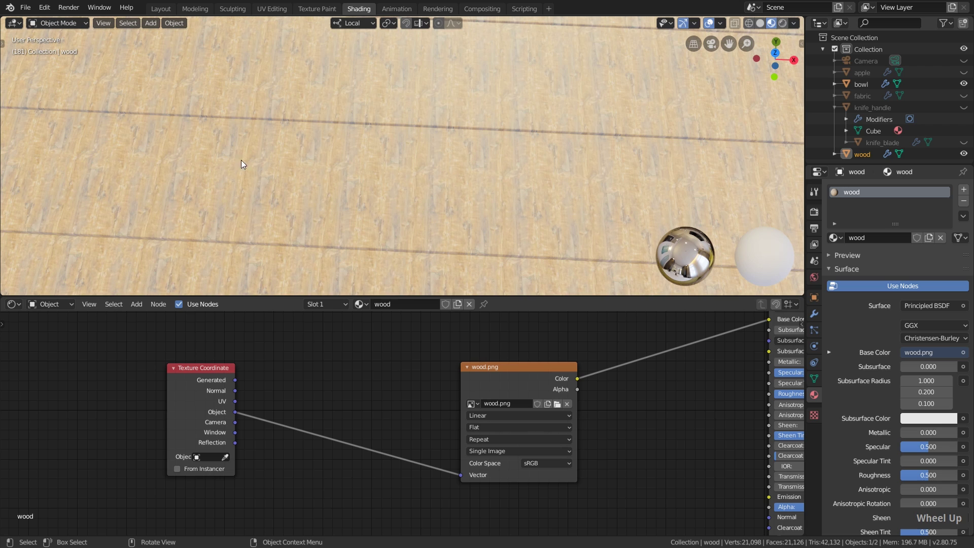
{"action": "scroll", "coordinate": [464, 194], "scroll_direction": "up", "scroll_amount": 3}
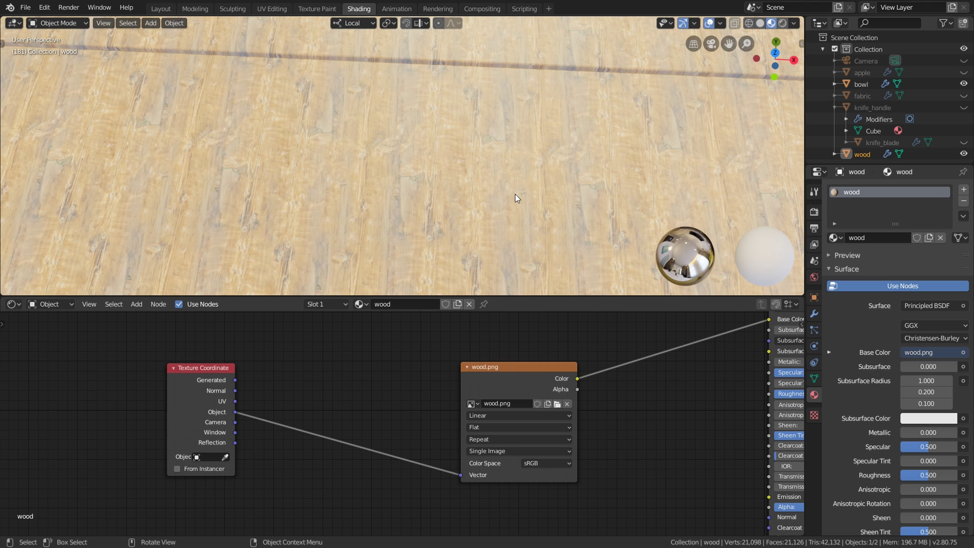
{"action": "middle_click_drag", "start_coordinate": [471, 200], "coordinate": [456, 181], "text": "ctrl"}
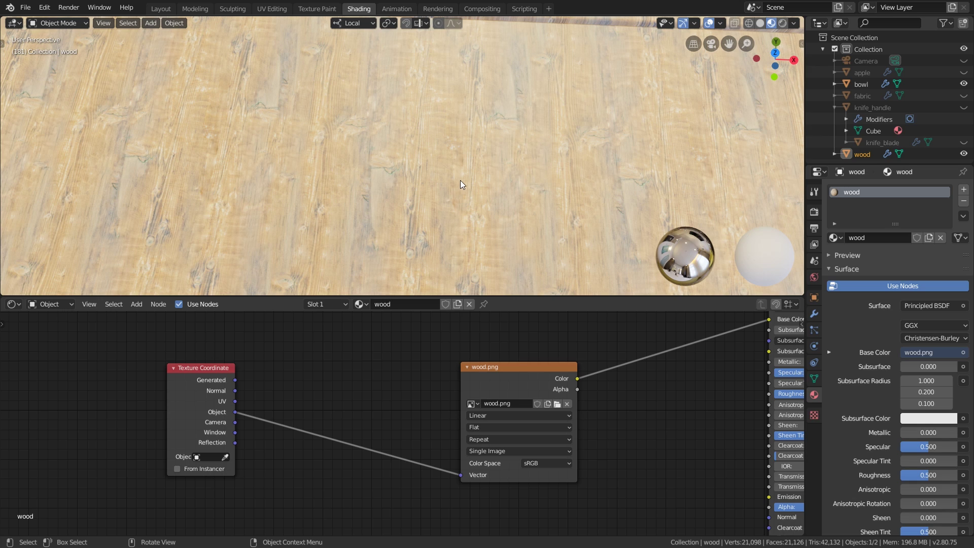
{"action": "scroll", "coordinate": [487, 152], "scroll_direction": "down", "scroll_amount": 2}
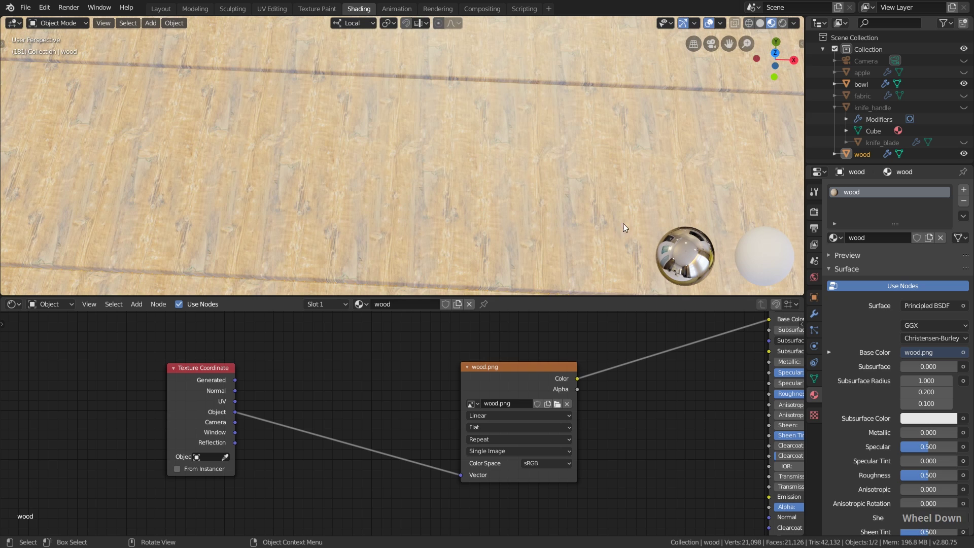
{"action": "scroll", "coordinate": [458, 185], "scroll_direction": "down", "scroll_amount": 4}
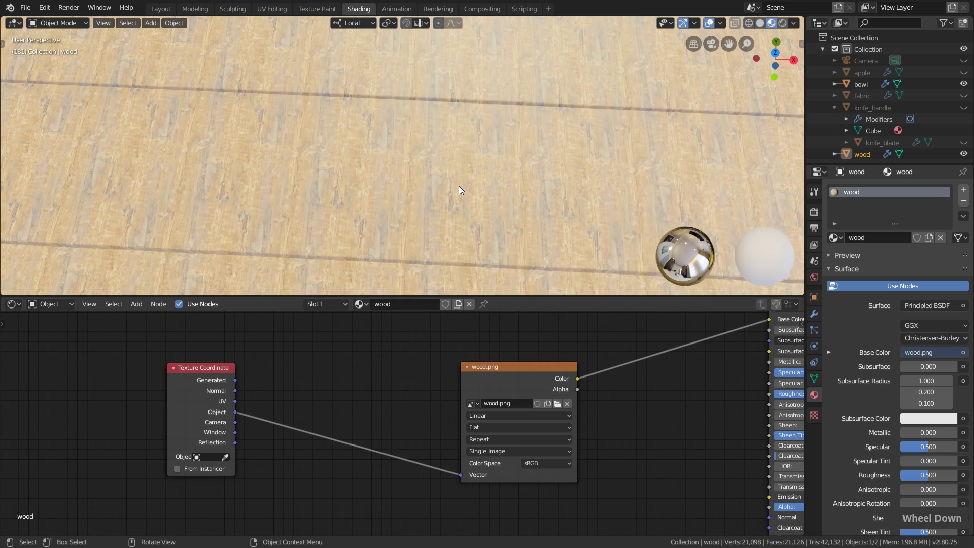
Step: Move the Texture Coordinate node away from wood.png to make room and insert a Mapping node into their link
{"action": "key", "text": "g"}
{"action": "left_click", "coordinate": [104, 367]}
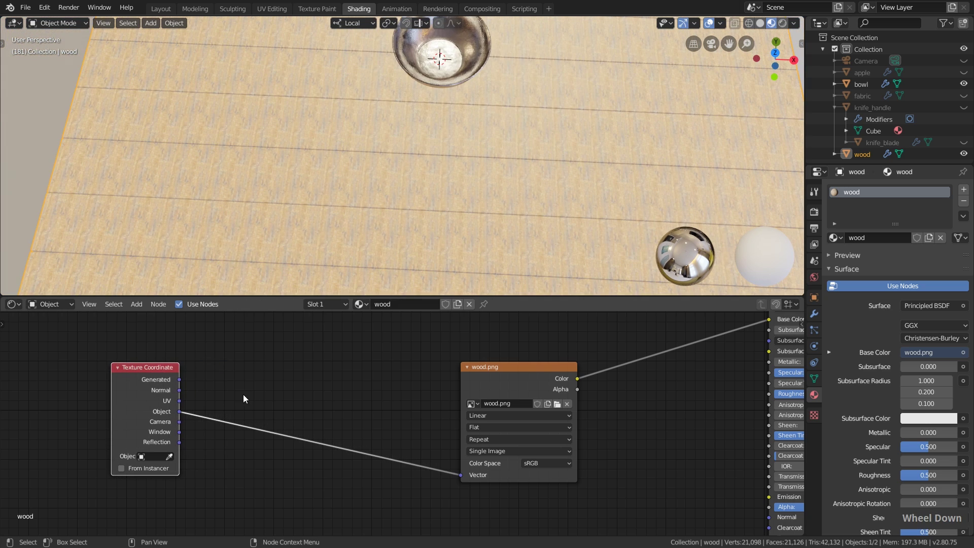
{"action": "key", "text": "shift+a"}
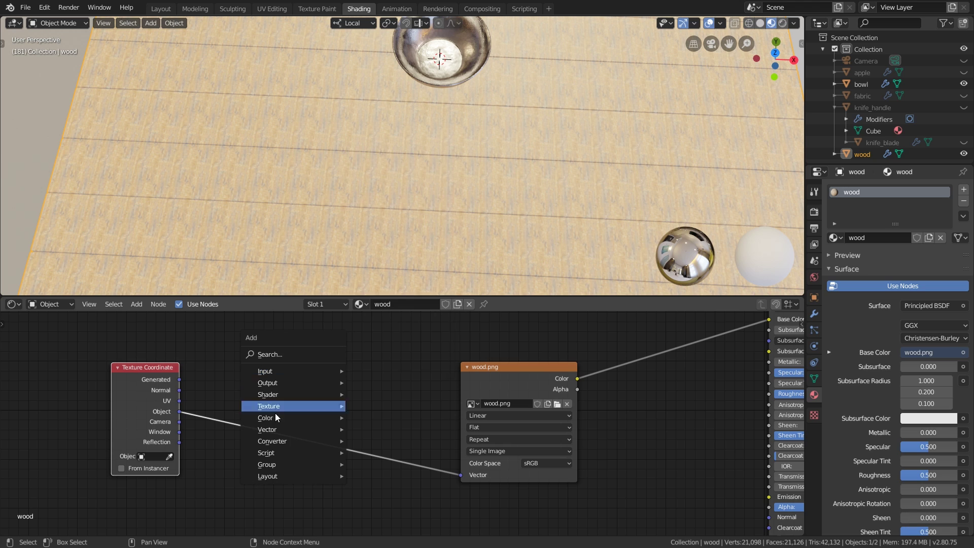
{"action": "mouse_move", "coordinate": [273, 429]}
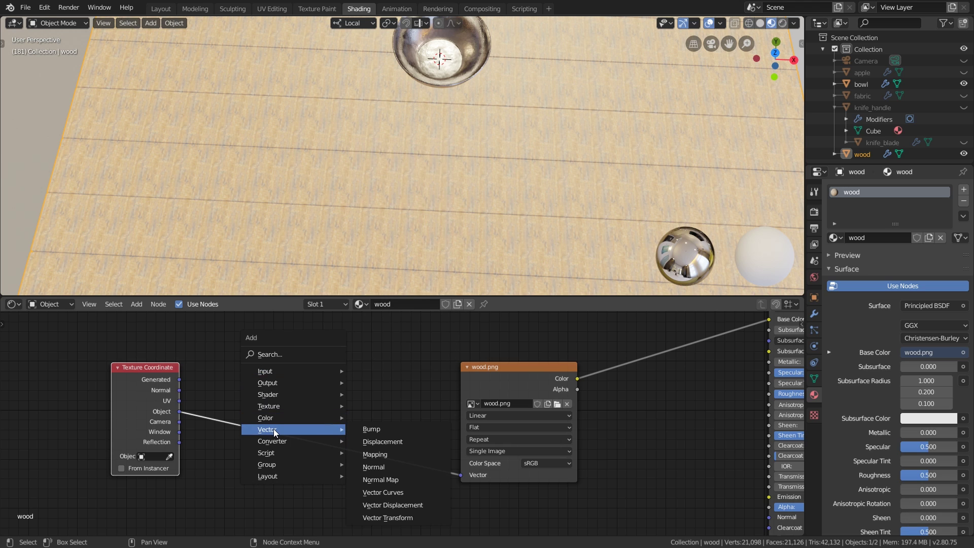
{"action": "left_click", "coordinate": [387, 453]}
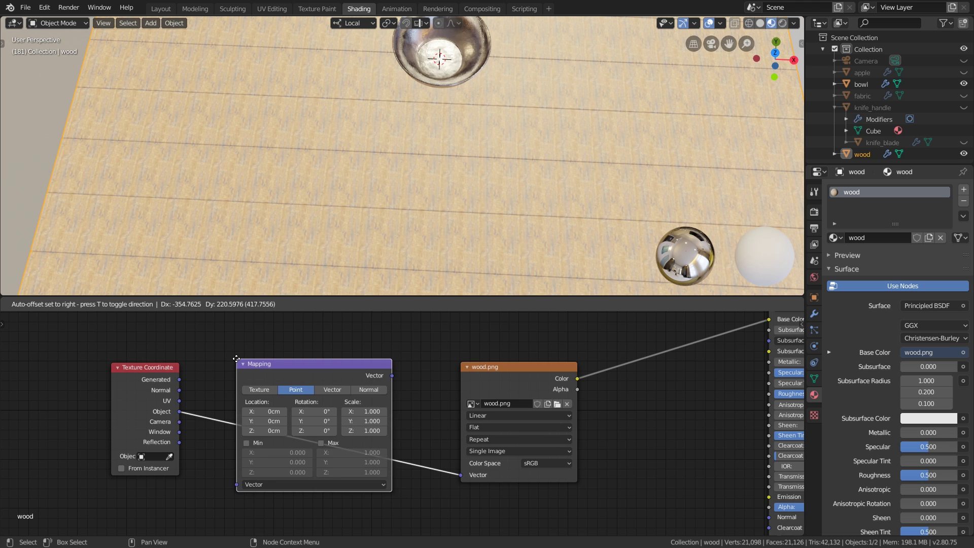
{"action": "left_click", "coordinate": [237, 358]}
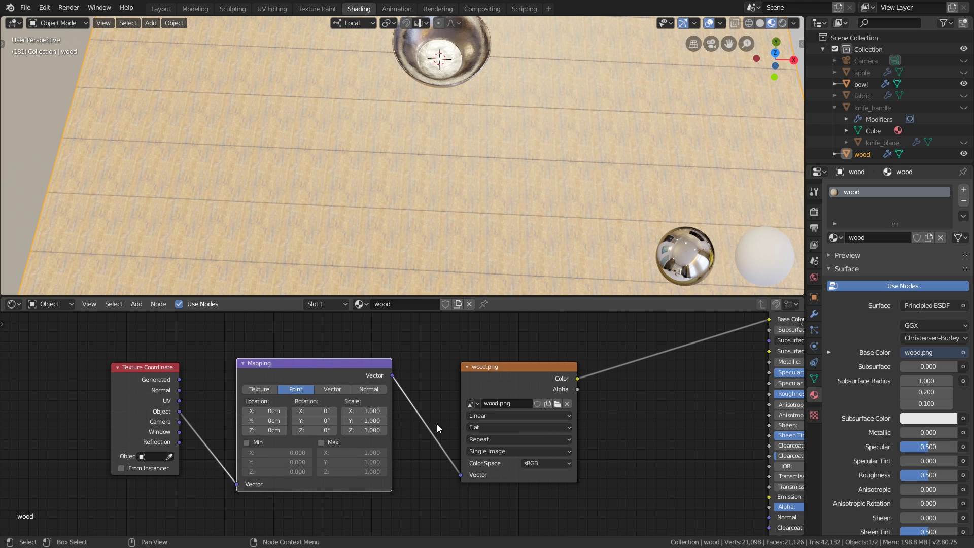
Step: Try shifting the Mapping node's X location, and reset it to 0 cm
{"action": "middle_click", "coordinate": [304, 373]}
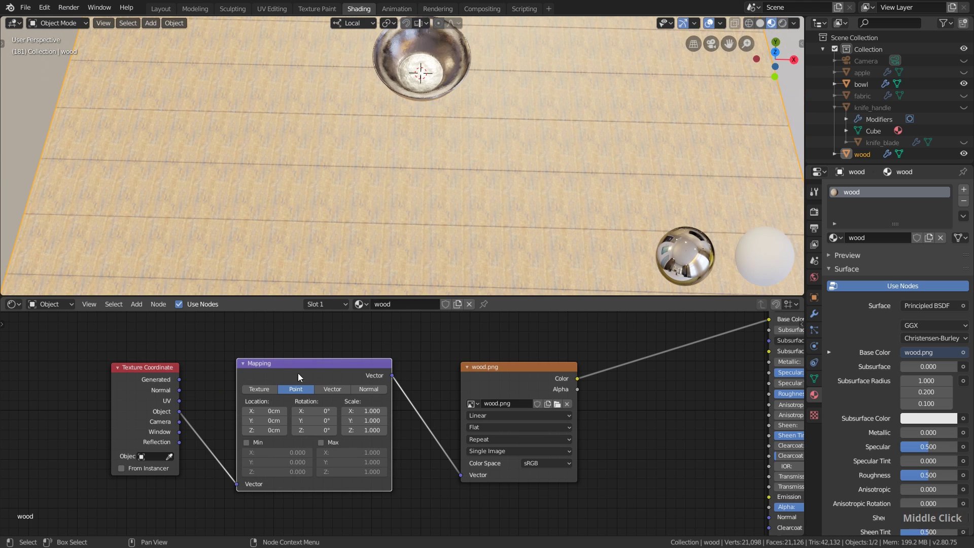
{"action": "scroll", "coordinate": [304, 406], "scroll_direction": "up", "scroll_amount": 2}
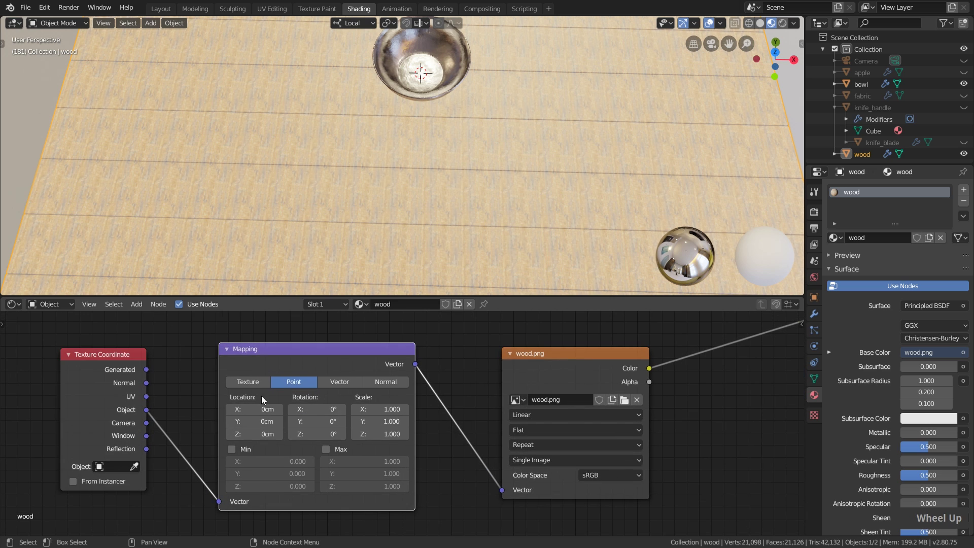
{"action": "mouse_move", "coordinate": [271, 410]}
{"action": "left_mouse_down"}
{"action": "mouse_move", "coordinate": [291, 409]}
{"action": "mouse_move", "coordinate": [253, 409]}
{"action": "left_mouse_up"}
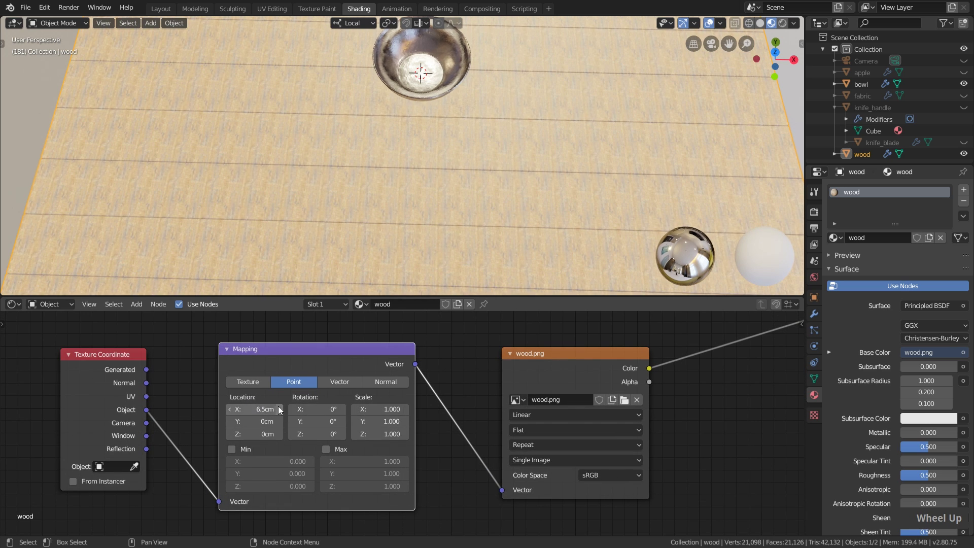
{"action": "left_click", "coordinate": [259, 409]}
{"action": "type", "text": "0"}
{"action": "key", "text": "Return"}
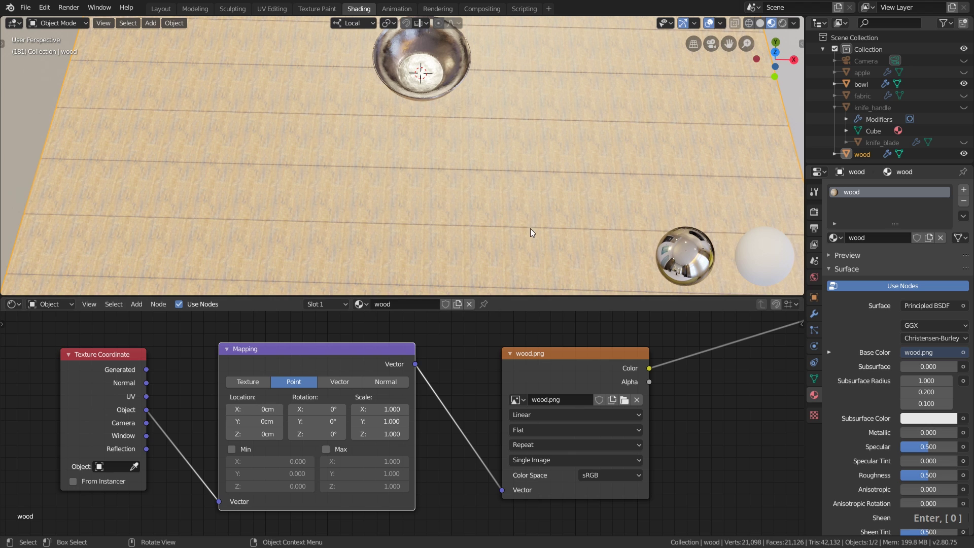
Step: Switch the wood.png texture's projection from Flat to Box and set its blend to 0.857
{"action": "middle_click_drag", "start_coordinate": [531, 229], "coordinate": [478, 187]}
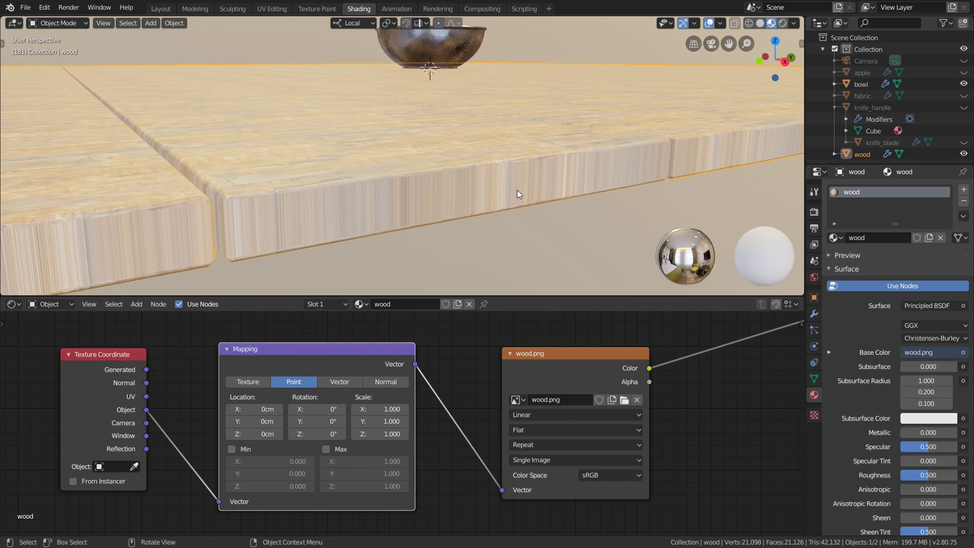
{"action": "left_click_drag", "start_coordinate": [570, 354], "coordinate": [555, 343]}
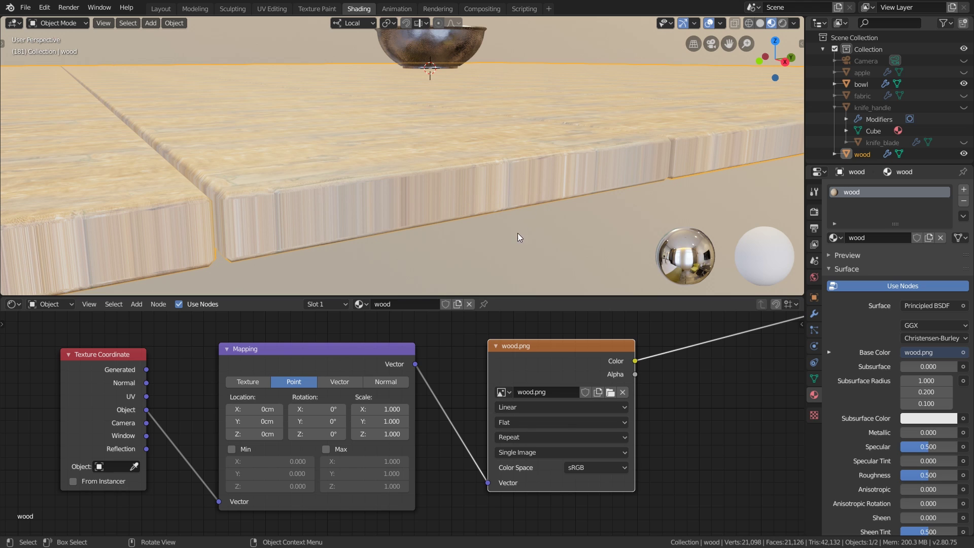
{"action": "left_click", "coordinate": [511, 418]}
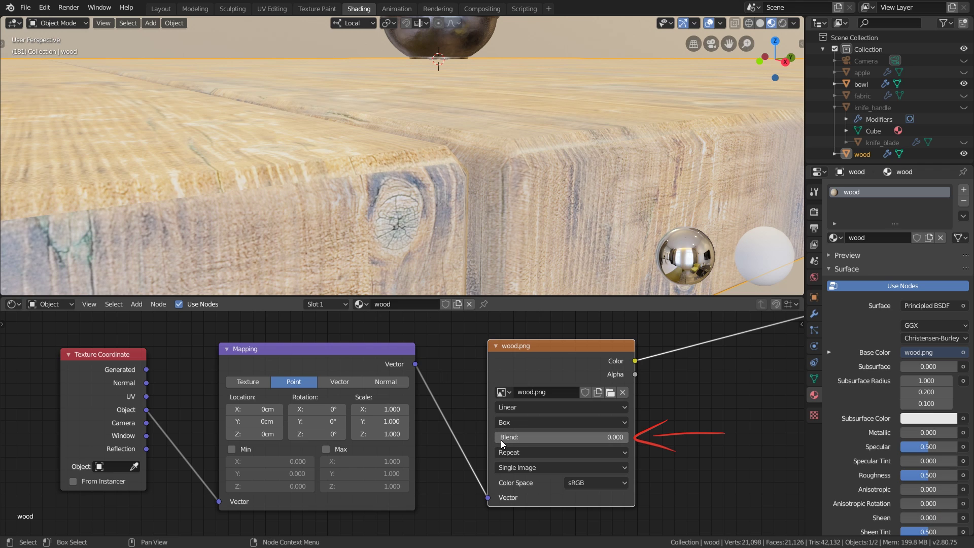
{"action": "mouse_move", "coordinate": [501, 439]}
{"action": "left_mouse_down"}
{"action": "mouse_move", "coordinate": [627, 438]}
{"action": "mouse_move", "coordinate": [542, 439]}
{"action": "mouse_move", "coordinate": [626, 438]}
{"action": "mouse_move", "coordinate": [618, 438]}
{"action": "left_mouse_up"}
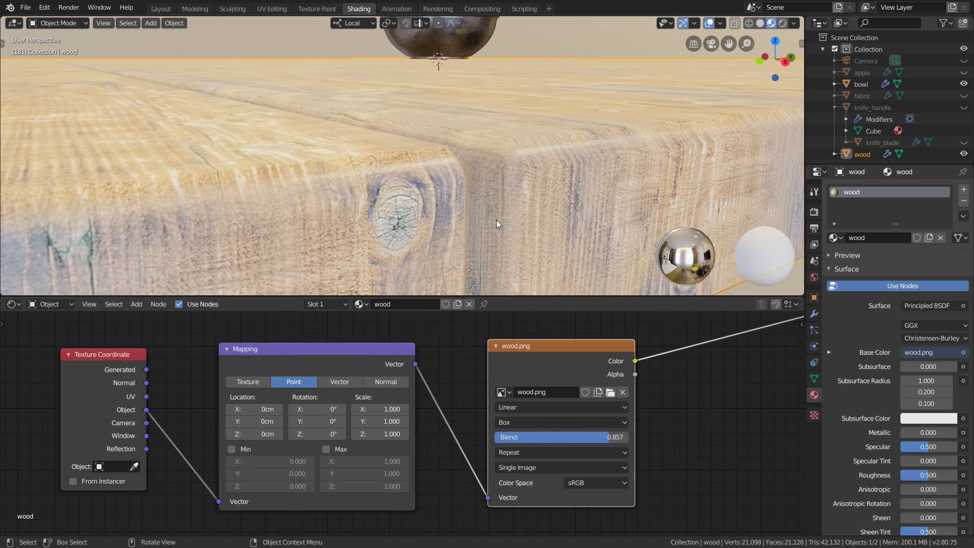
Step: Try a Mapping scale of 10 on all three axes and inspect the wood surface up close
{"action": "scroll", "coordinate": [496, 222], "scroll_direction": "down", "scroll_amount": 5}
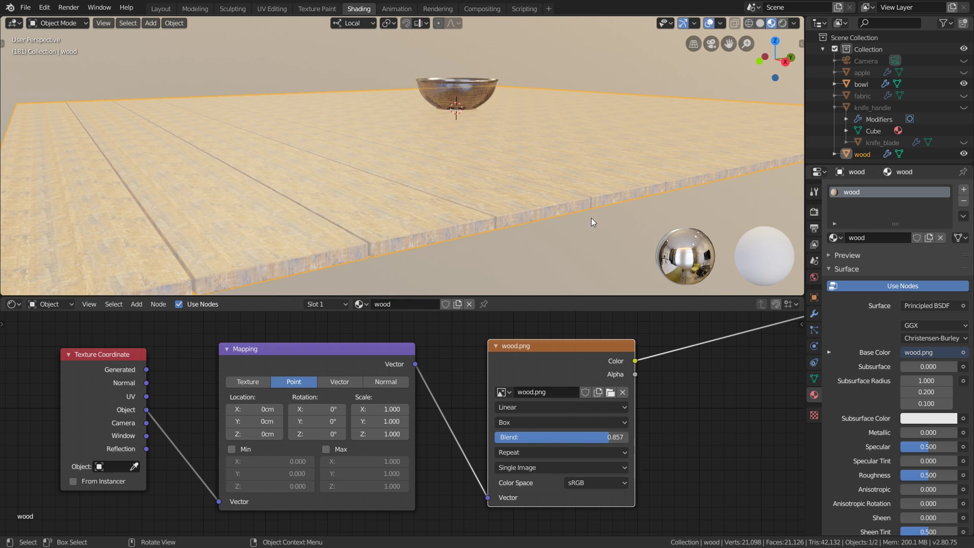
{"action": "scroll", "coordinate": [531, 215], "scroll_direction": "up", "scroll_amount": 2}
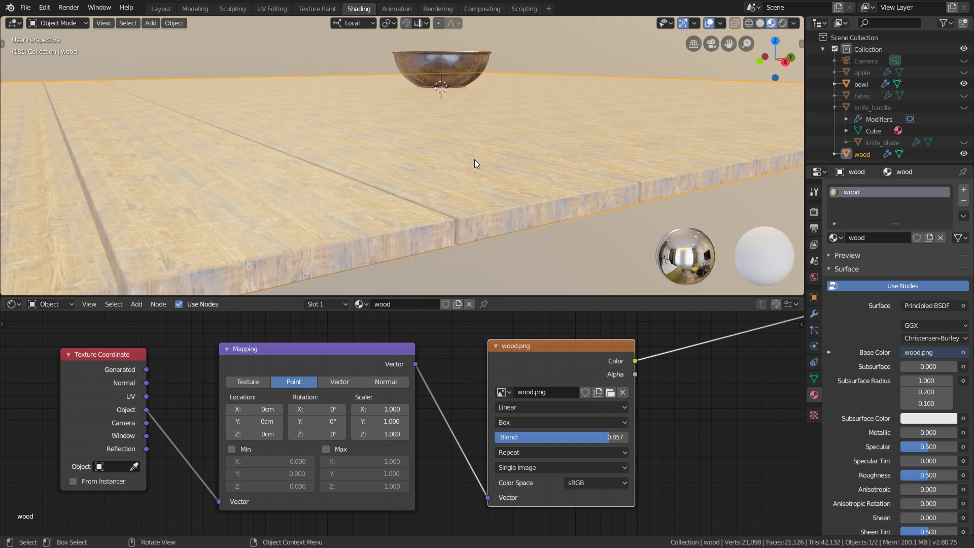
{"action": "middle_click_drag", "start_coordinate": [473, 159], "coordinate": [583, 213]}
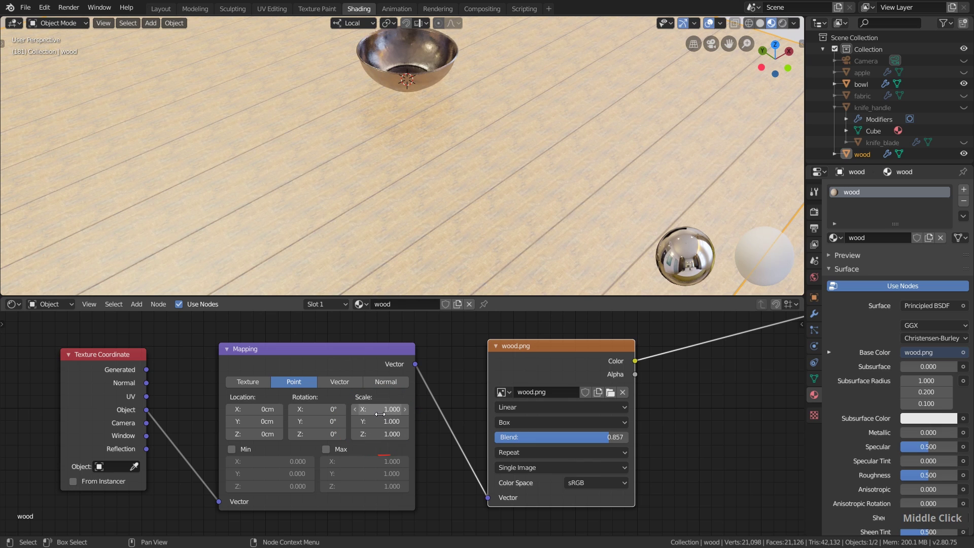
{"action": "left_click_drag", "start_coordinate": [379, 409], "coordinate": [380, 433]}
{"action": "type", "text": "10"}
{"action": "key", "text": "Return"}
{"action": "middle_click", "coordinate": [461, 226]}
{"action": "scroll", "coordinate": [436, 167], "scroll_direction": "up", "scroll_amount": 5}
{"action": "scroll", "coordinate": [436, 165], "scroll_direction": "up", "scroll_amount": 2}
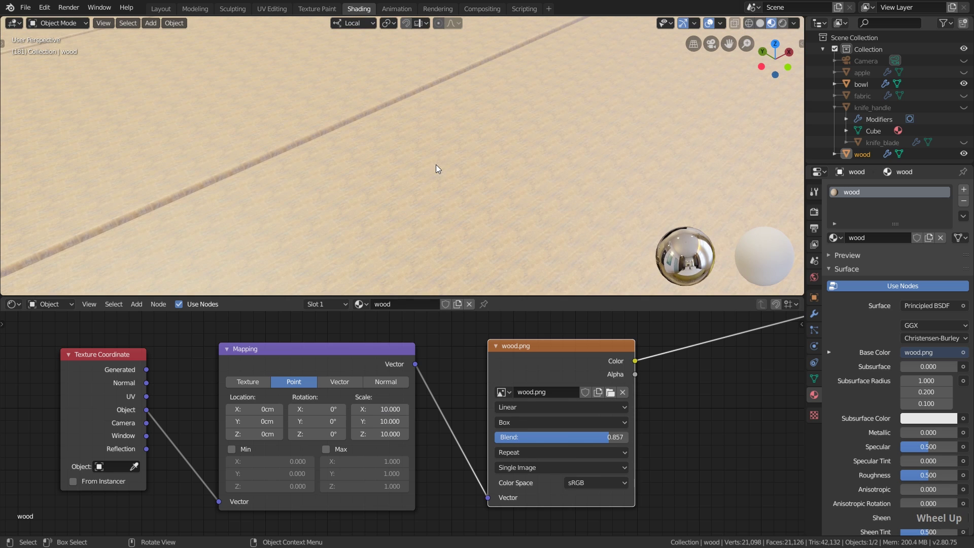
Step: Return the Mapping scale to 1 on all three axes, and try 0.5 instead
{"action": "left_click", "coordinate": [378, 409]}
{"action": "type", "text": "1"}
{"action": "key", "text": "Return"}
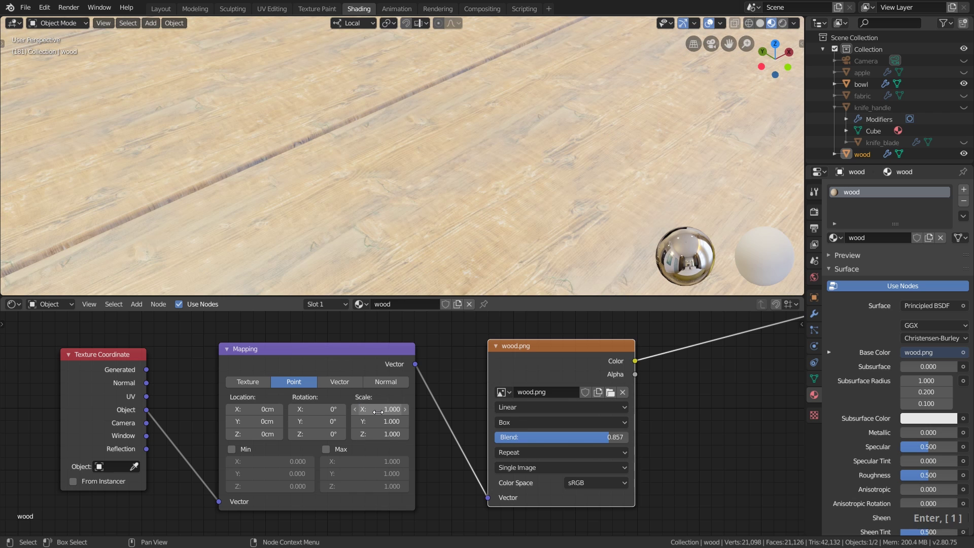
{"action": "left_click", "coordinate": [377, 408]}
{"action": "type", "text": ".5"}
{"action": "key", "text": "Return"}
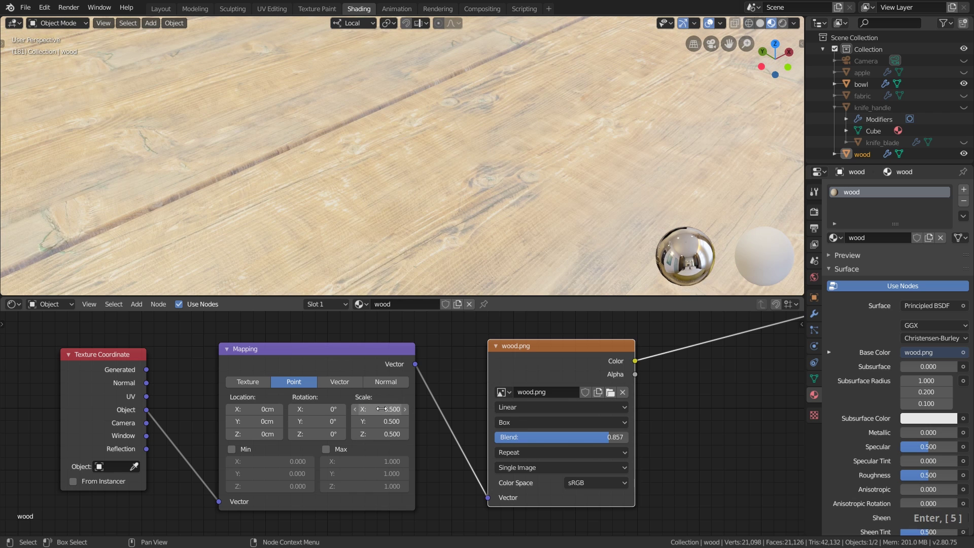
Step: Set the Mapping scale to 0.25 on all three axes and check the wood texture across the planks
{"action": "scroll", "coordinate": [413, 265], "scroll_direction": "down", "scroll_amount": 3}
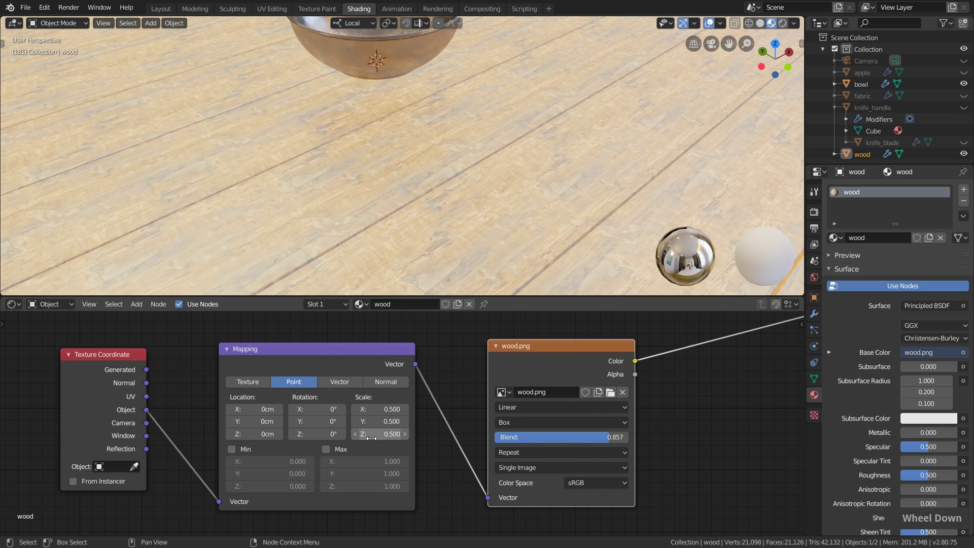
{"action": "left_click_drag", "start_coordinate": [372, 437], "coordinate": [384, 410]}
{"action": "type", "text": "0.25"}
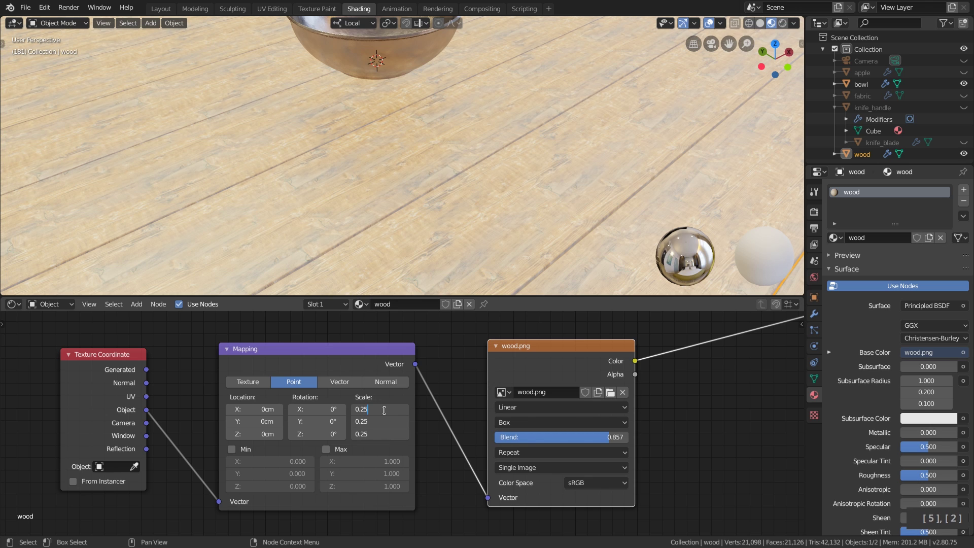
{"action": "key", "text": "Return"}
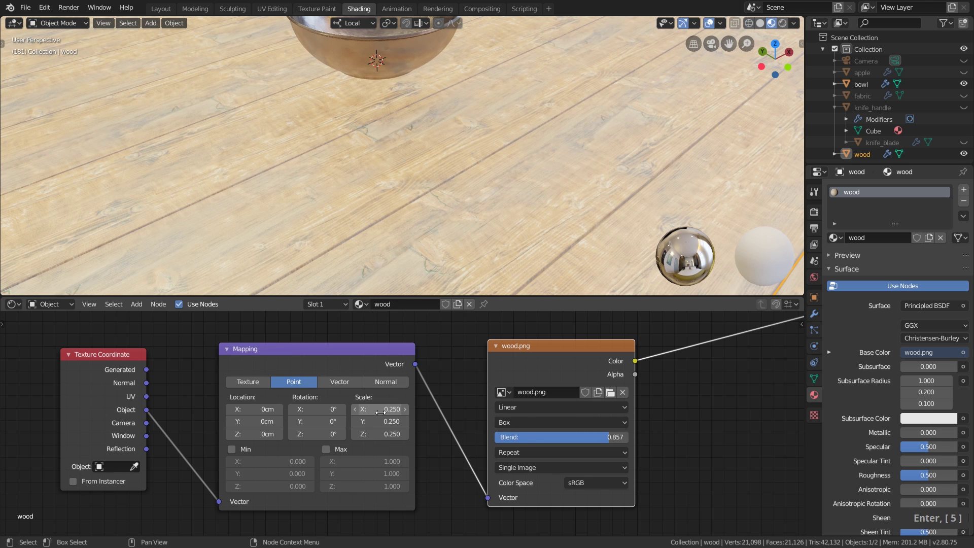
{"action": "scroll", "coordinate": [407, 135], "scroll_direction": "down", "scroll_amount": 3}
{"action": "middle_click_drag", "start_coordinate": [407, 136], "coordinate": [396, 218]}
{"action": "scroll", "coordinate": [395, 218], "scroll_direction": "down", "scroll_amount": 2}
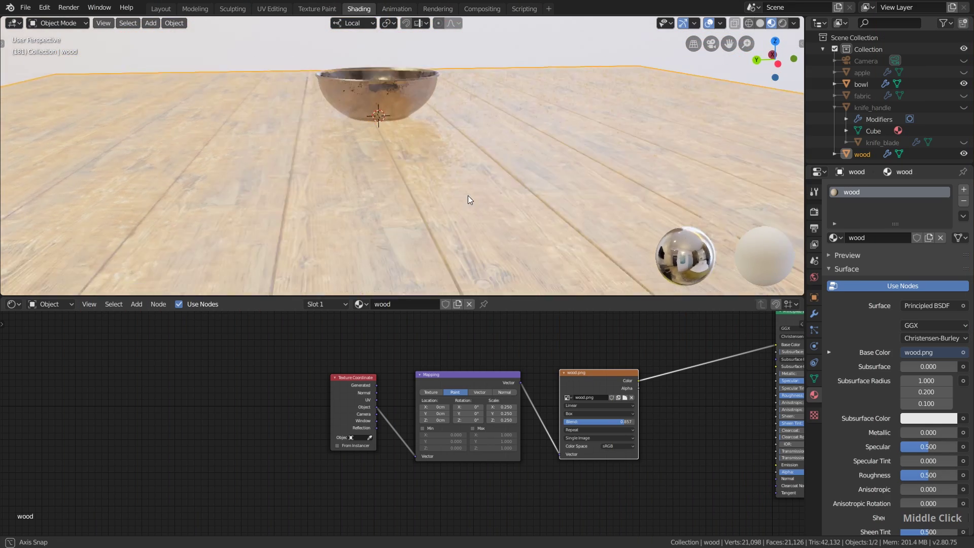
{"action": "middle_click_drag", "start_coordinate": [473, 195], "coordinate": [446, 198]}
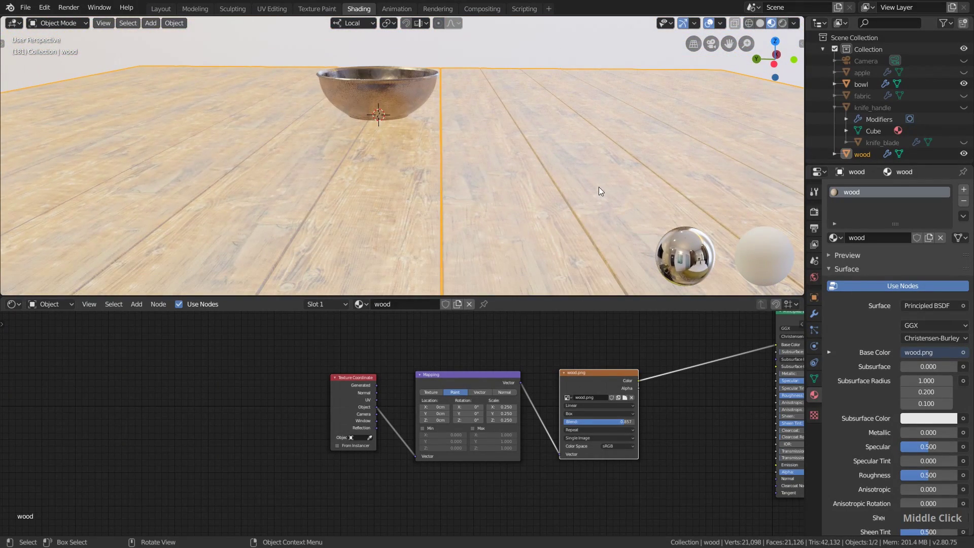
{"action": "middle_click_drag", "start_coordinate": [659, 350], "coordinate": [500, 352]}
{"action": "scroll", "coordinate": [495, 404], "scroll_direction": "up", "scroll_amount": 3}
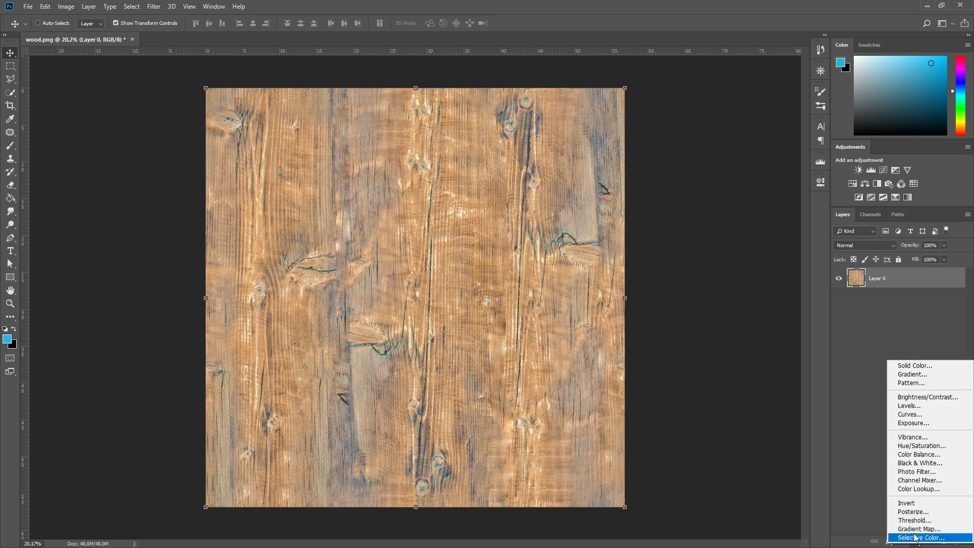
Step: Switch to Photoshop and add a Hue/Saturation adjustment over the wood.png image with hue +166 and lightness -19
{"action": "left_click", "coordinate": [921, 445]}
{"action": "left_click_drag", "start_coordinate": [735, 248], "coordinate": [791, 248]}
{"action": "left_click_drag", "start_coordinate": [737, 288], "coordinate": [724, 288]}
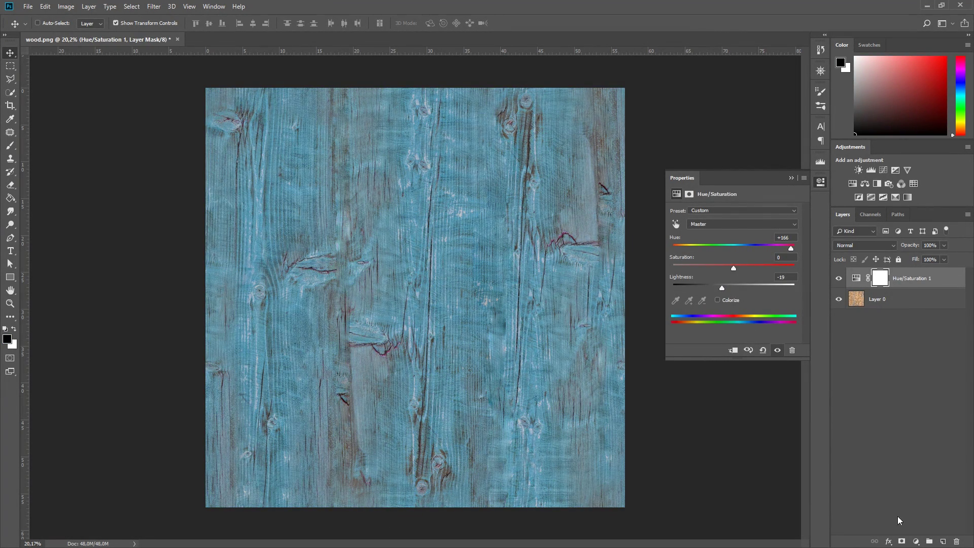
Step: Add a Levels adjustment above the Hue/Saturation layer and bring its white and black input sliders inward
{"action": "left_click", "coordinate": [915, 541]}
{"action": "left_click", "coordinate": [920, 404]}
{"action": "left_click_drag", "start_coordinate": [794, 282], "coordinate": [772, 282]}
{"action": "left_click_drag", "start_coordinate": [684, 282], "coordinate": [708, 282]}
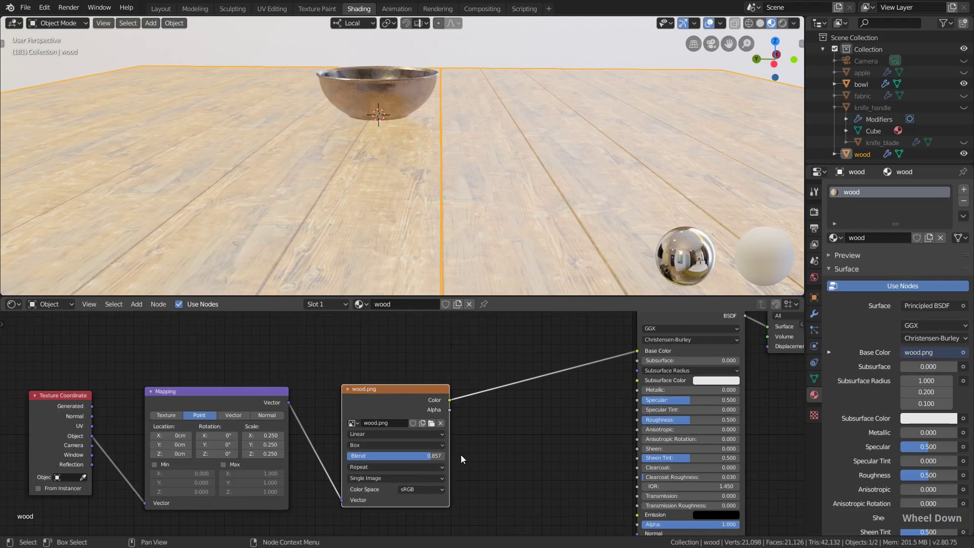
{"action": "scroll", "coordinate": [461, 455], "scroll_direction": "down", "scroll_amount": 2}
{"action": "middle_click_drag", "start_coordinate": [455, 459], "coordinate": [426, 443]}
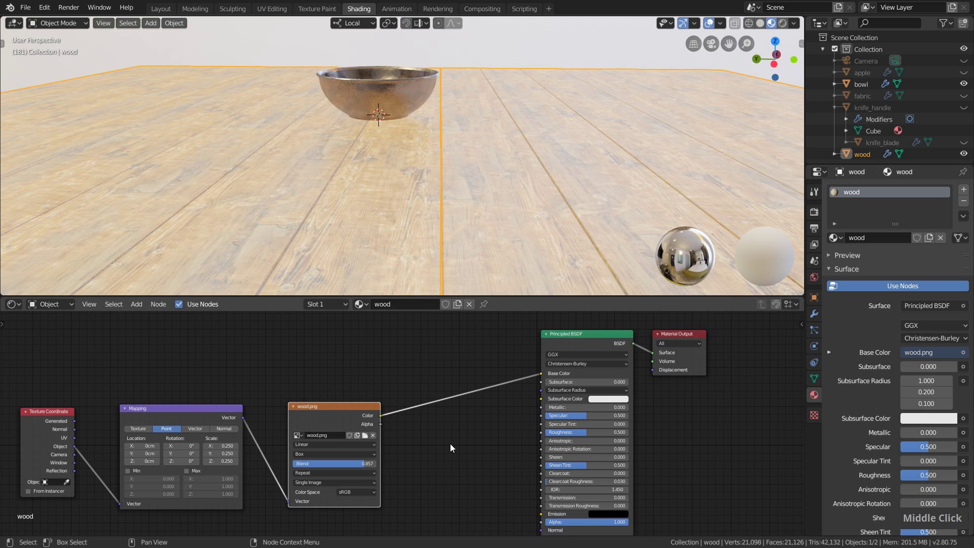
Step: Insert a Hue/Saturation node between the wood.png texture and the Principled BSDF's Base Color
{"action": "key", "text": "shift+a"}
{"action": "mouse_move", "coordinate": [398, 419]}
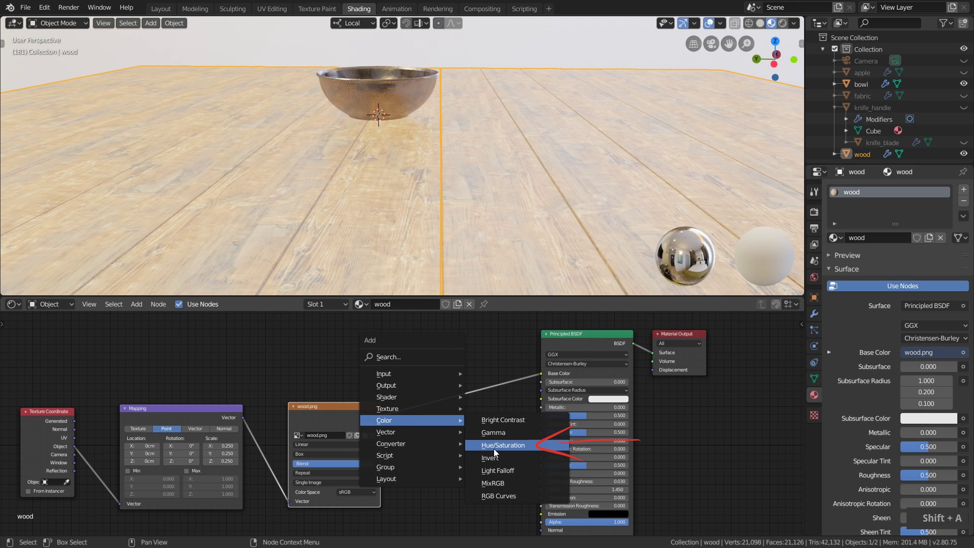
{"action": "left_click", "coordinate": [494, 449]}
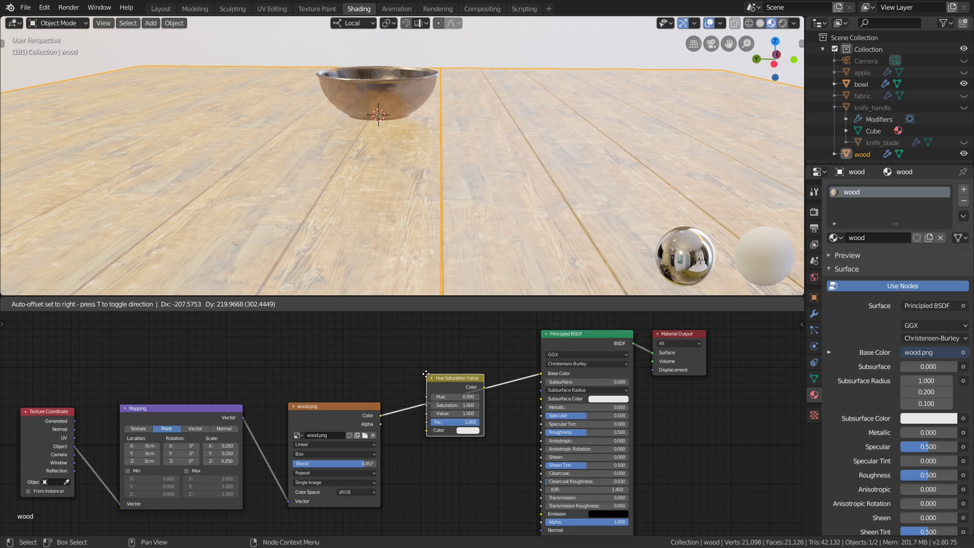
{"action": "left_click", "coordinate": [426, 374]}
{"action": "scroll", "coordinate": [469, 393], "scroll_direction": "up", "scroll_amount": 4}
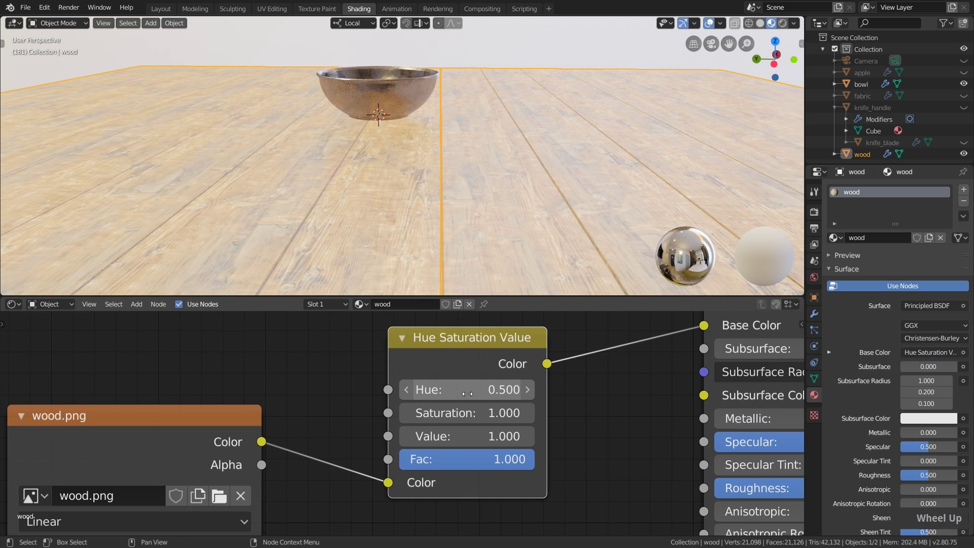
Step: Try out changes to the Hue Saturation Value node's sliders, then restore hue to 0.5 and saturation to 1
{"action": "left_click_drag", "start_coordinate": [469, 393], "coordinate": [456, 436]}
{"action": "left_click", "coordinate": [463, 391]}
{"action": "type", "text": "0.5"}
{"action": "key", "text": "Return"}
{"action": "left_click", "coordinate": [463, 412]}
{"action": "type", "text": "1"}
{"action": "key", "text": "Return"}
Step: Darken the wood by trying a Value of 0.3 in the Hue Saturation Value node, then settling on 0.2
{"action": "left_click", "coordinate": [494, 436]}
{"action": "type", "text": "0.3"}
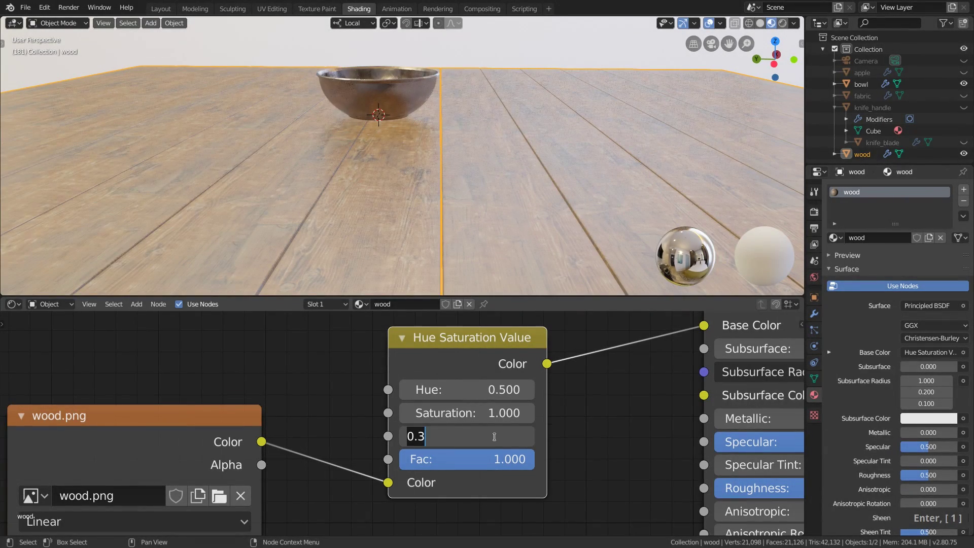
{"action": "key", "text": "BackSpace"}
{"action": "key", "text": "BackSpace"}
{"action": "type", "text": ".2"}
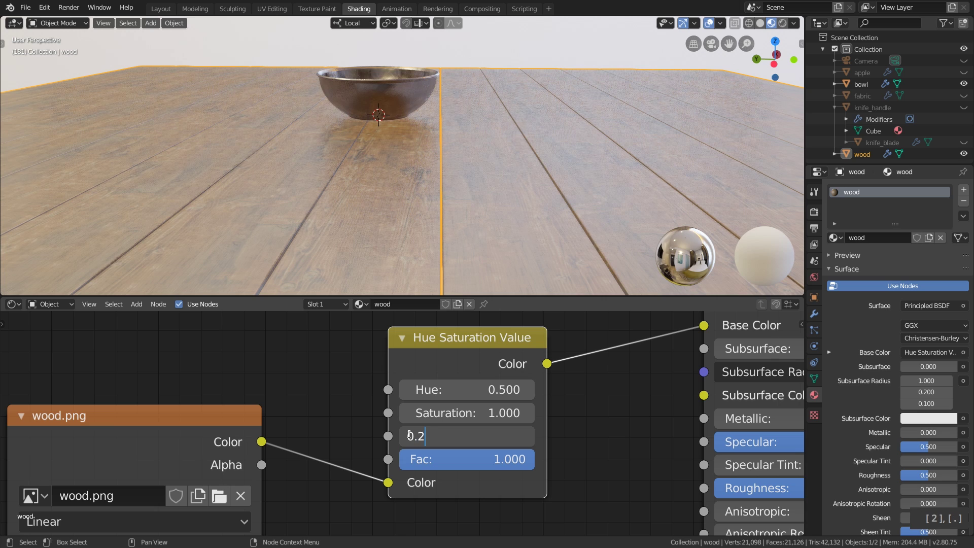
{"action": "key", "text": "Return"}
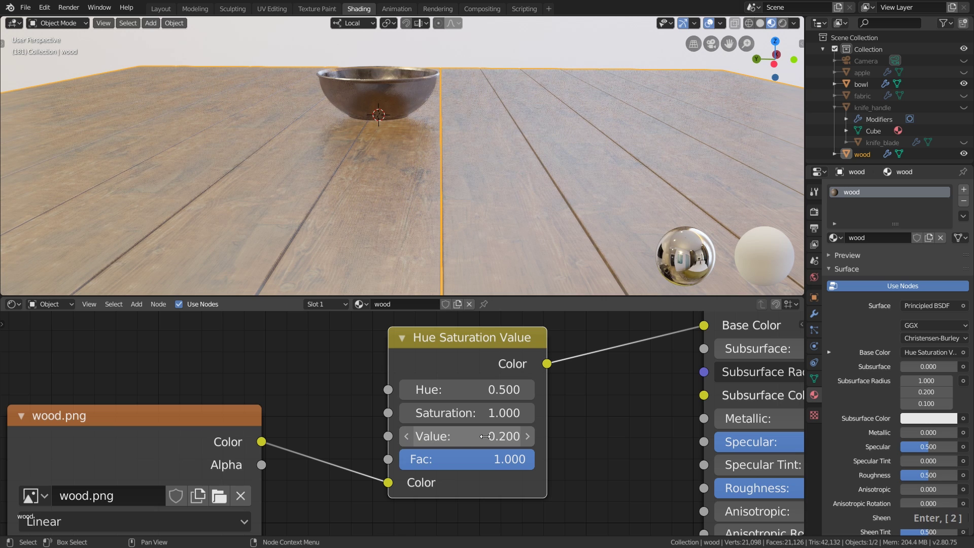
Step: Set the Hue Saturation Value node's saturation to 0.4 and hue to 0.45
{"action": "left_click", "coordinate": [467, 416]}
{"action": "type", "text": "0.4"}
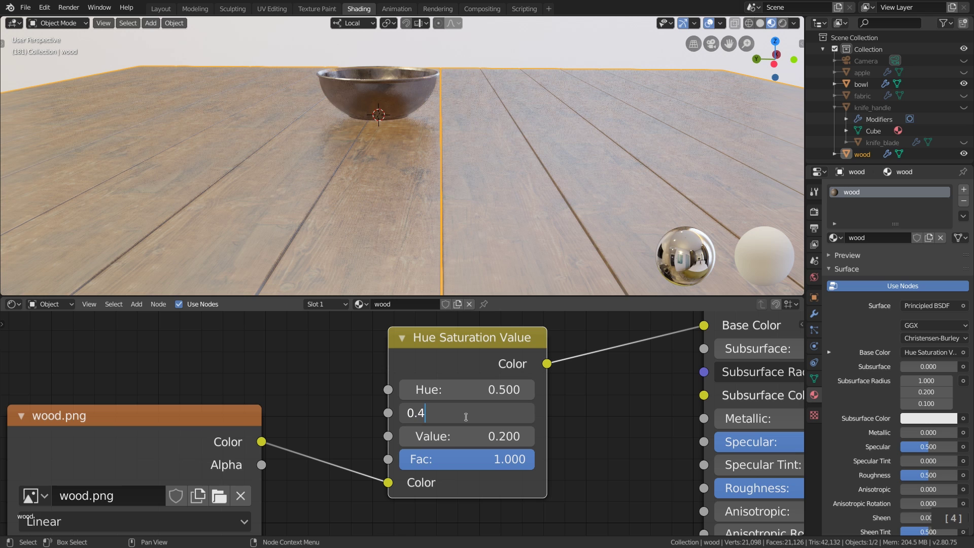
{"action": "key", "text": "Return"}
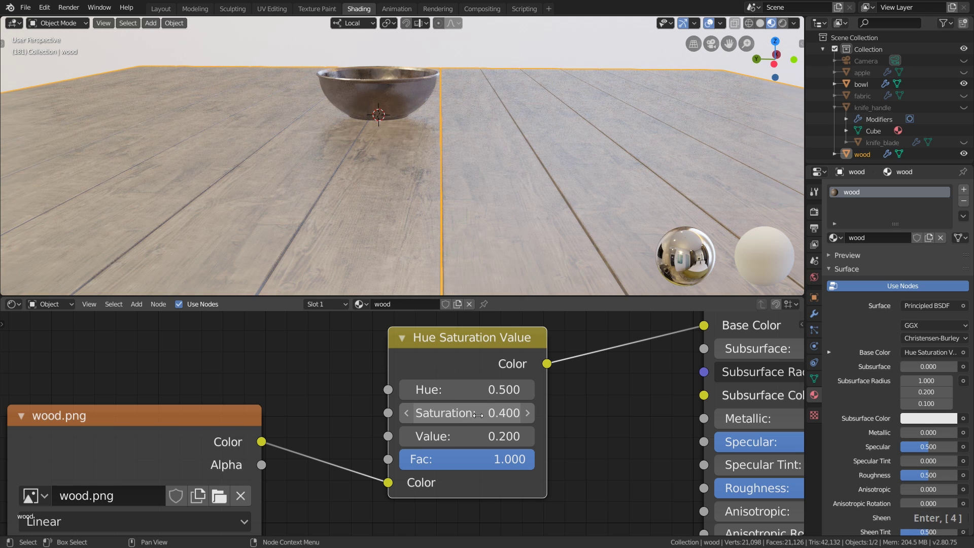
{"action": "left_click", "coordinate": [466, 390]}
{"action": "type", "text": "0.45"}
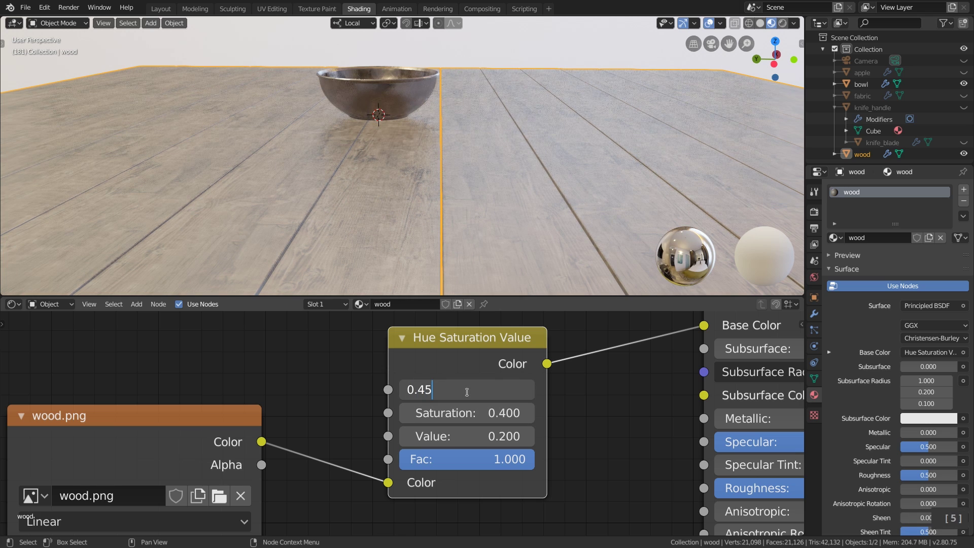
{"action": "key", "text": "Return"}
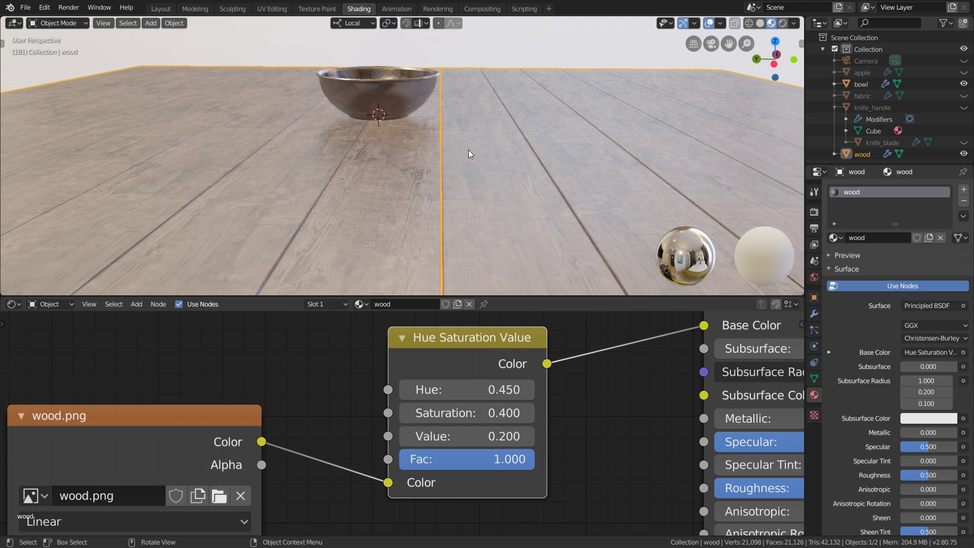
{"action": "middle_click_drag", "start_coordinate": [459, 191], "coordinate": [494, 197]}
Step: Move the Material Output and Principled BSDF nodes farther along to make room, and add a ColorRamp node below the Hue Saturation Value node
{"action": "scroll", "coordinate": [510, 349], "scroll_direction": "down", "scroll_amount": 5}
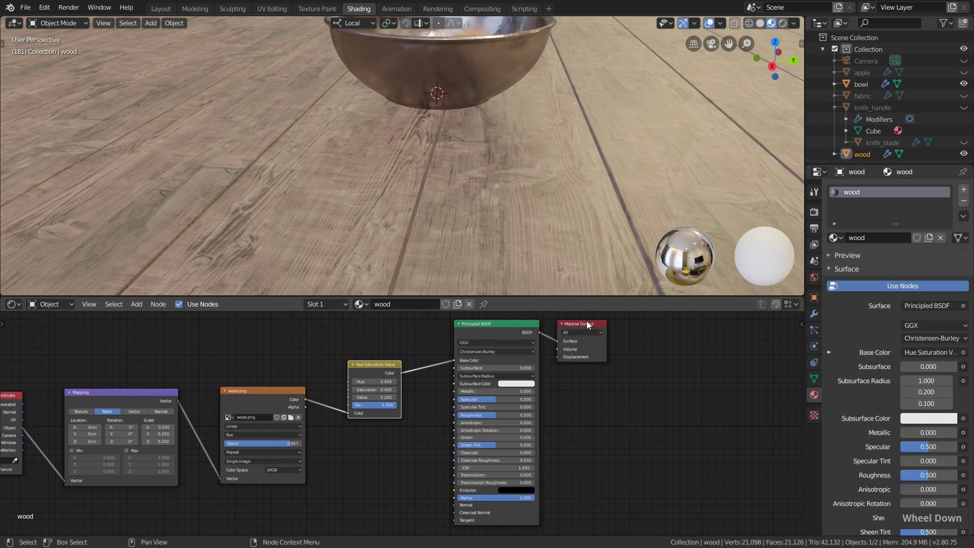
{"action": "left_click_drag", "start_coordinate": [589, 326], "coordinate": [698, 330]}
{"action": "left_click_drag", "start_coordinate": [503, 327], "coordinate": [601, 333]}
{"action": "key", "text": "shift+a"}
{"action": "mouse_move", "coordinate": [430, 439]}
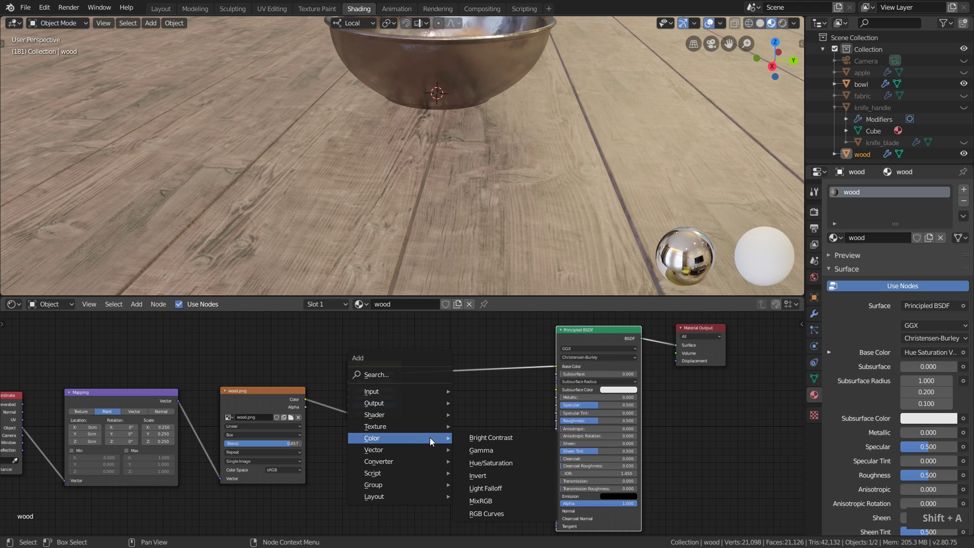
{"action": "mouse_move", "coordinate": [424, 460]}
{"action": "left_click", "coordinate": [506, 323]}
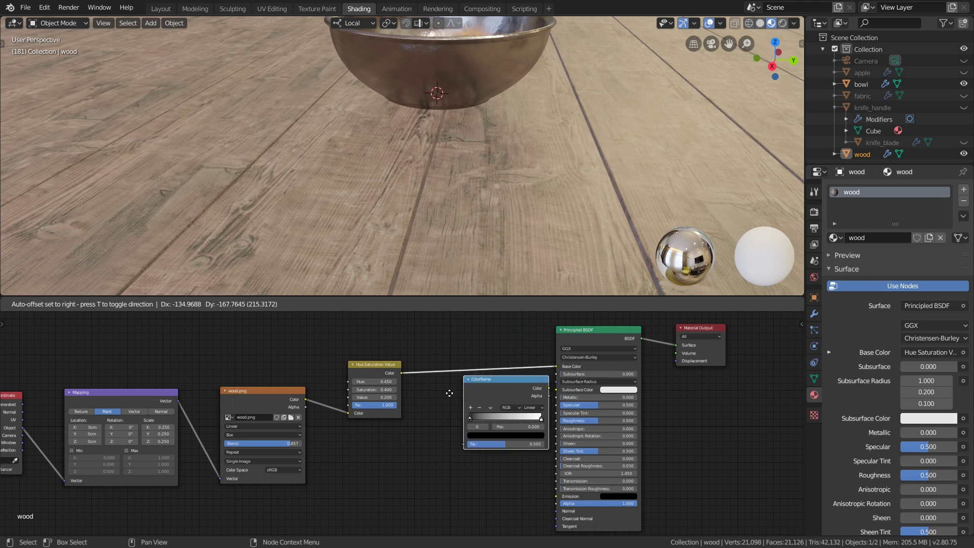
{"action": "left_click", "coordinate": [368, 456]}
Step: Connect wood.png's Color output to the ColorRamp's Fac and the ramp's Color to the Principled BSDF's Roughness
{"action": "scroll", "coordinate": [354, 455], "scroll_direction": "up", "scroll_amount": 1}
{"action": "left_click_drag", "start_coordinate": [294, 386], "coordinate": [390, 525]}
{"action": "middle_click_drag", "start_coordinate": [540, 478], "coordinate": [515, 450]}
{"action": "left_click_drag", "start_coordinate": [473, 425], "coordinate": [585, 383]}
{"action": "middle_click_drag", "start_coordinate": [589, 182], "coordinate": [607, 179]}
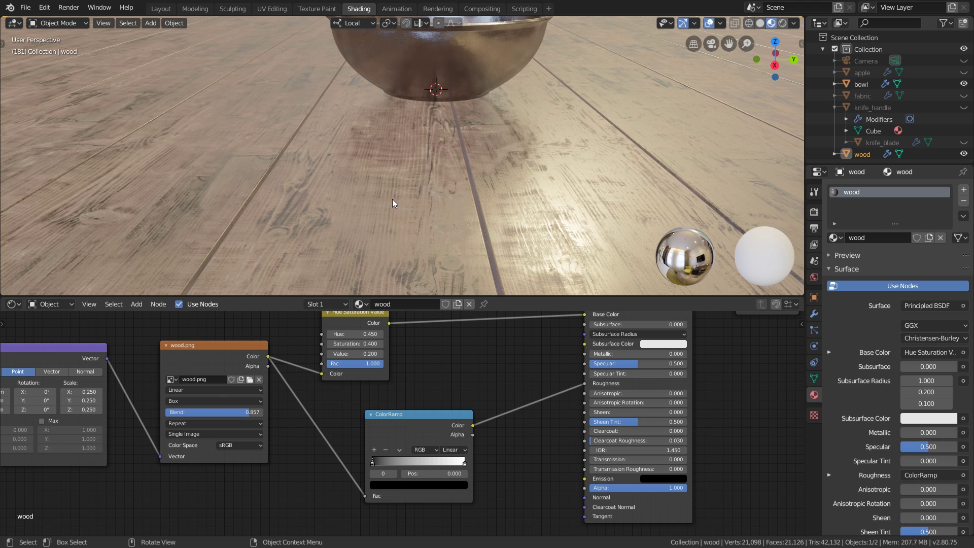
Step: Flip the roughness ColorRamp and move its black stop to position 0.956
{"action": "scroll", "coordinate": [594, 436], "scroll_direction": "down", "scroll_amount": 1}
{"action": "middle_click_drag", "start_coordinate": [598, 441], "coordinate": [571, 388]}
{"action": "scroll", "coordinate": [504, 442], "scroll_direction": "up", "scroll_amount": 1}
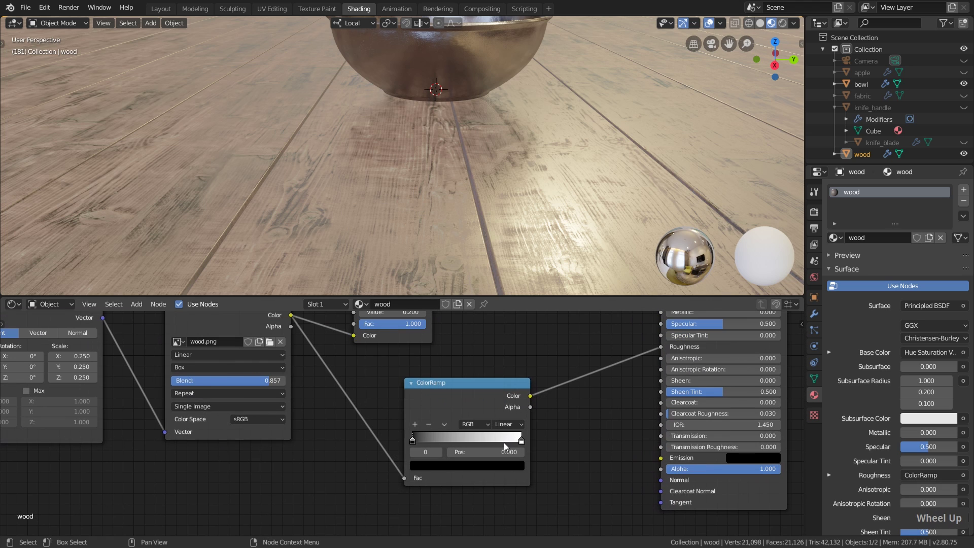
{"action": "left_click", "coordinate": [445, 424]}
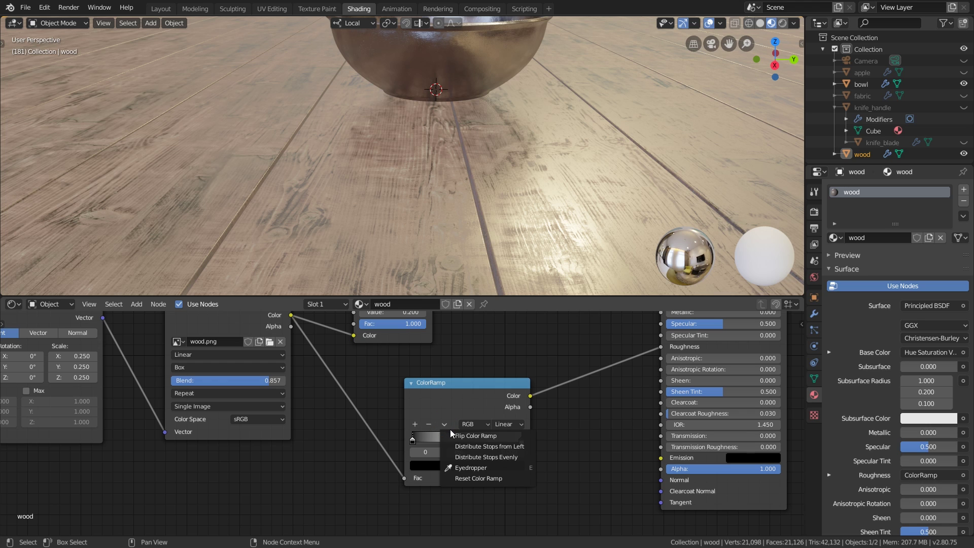
{"action": "left_click", "coordinate": [457, 436]}
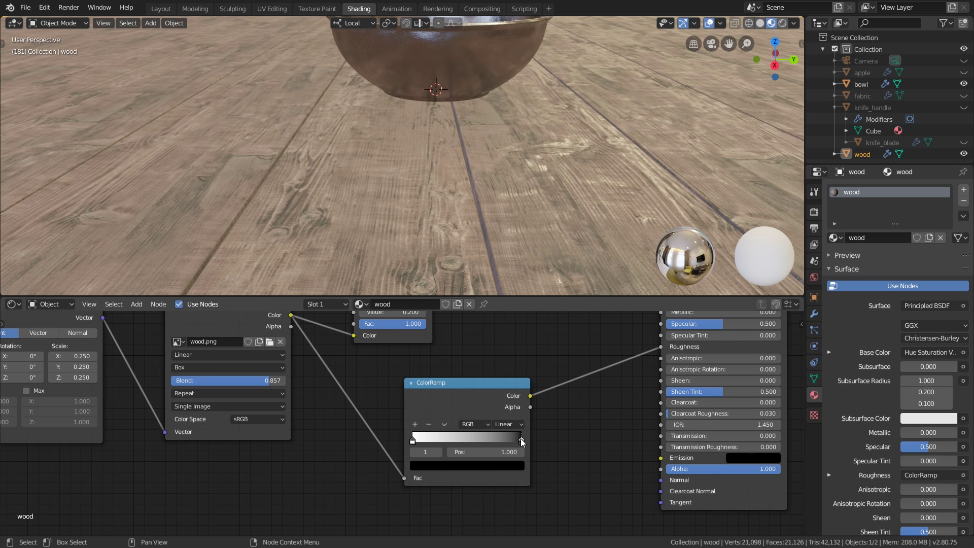
{"action": "mouse_move", "coordinate": [522, 440]}
{"action": "left_mouse_down"}
{"action": "mouse_move", "coordinate": [502, 440]}
{"action": "mouse_move", "coordinate": [518, 443]}
{"action": "left_mouse_up"}
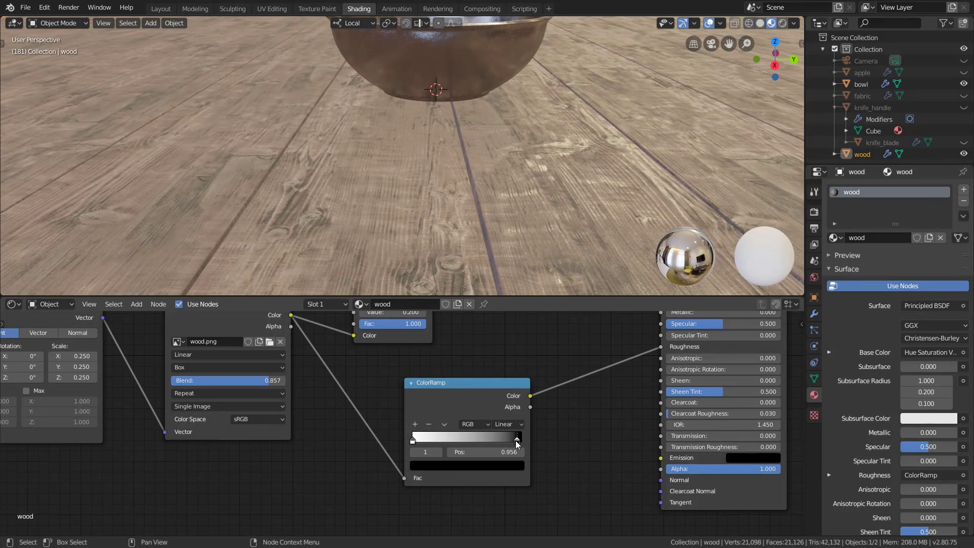
Step: Lighten the ColorRamp's black stop to dark grey and darken its white stop to a light grey
{"action": "left_click", "coordinate": [499, 466]}
{"action": "left_click_drag", "start_coordinate": [496, 378], "coordinate": [502, 313]}
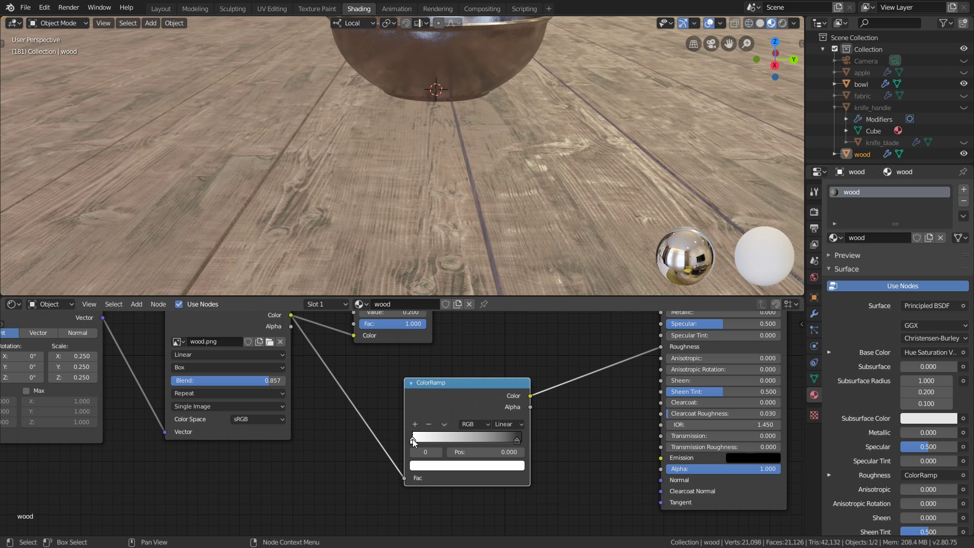
{"action": "left_click", "coordinate": [429, 465]}
{"action": "left_click", "coordinate": [505, 322]}
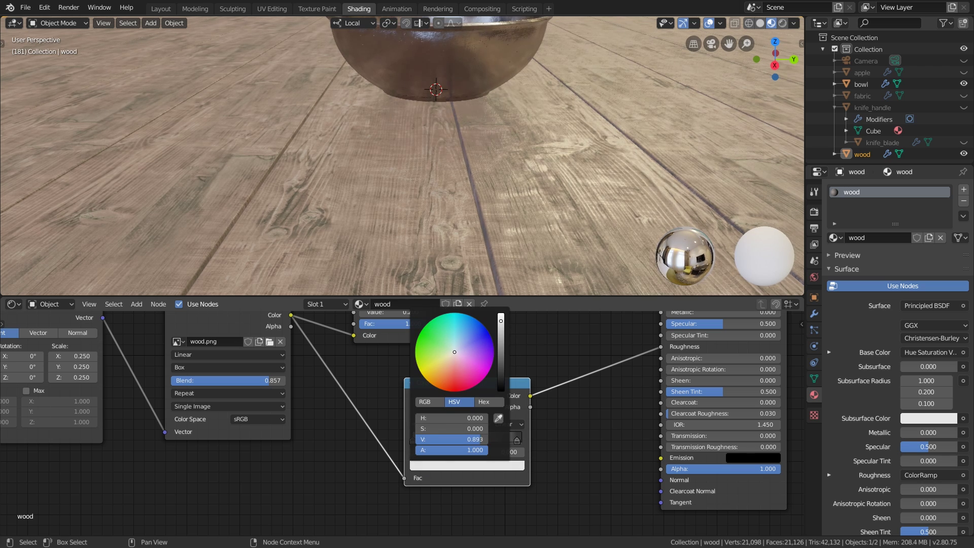
{"action": "left_click_drag", "start_coordinate": [501, 322], "coordinate": [504, 327]}
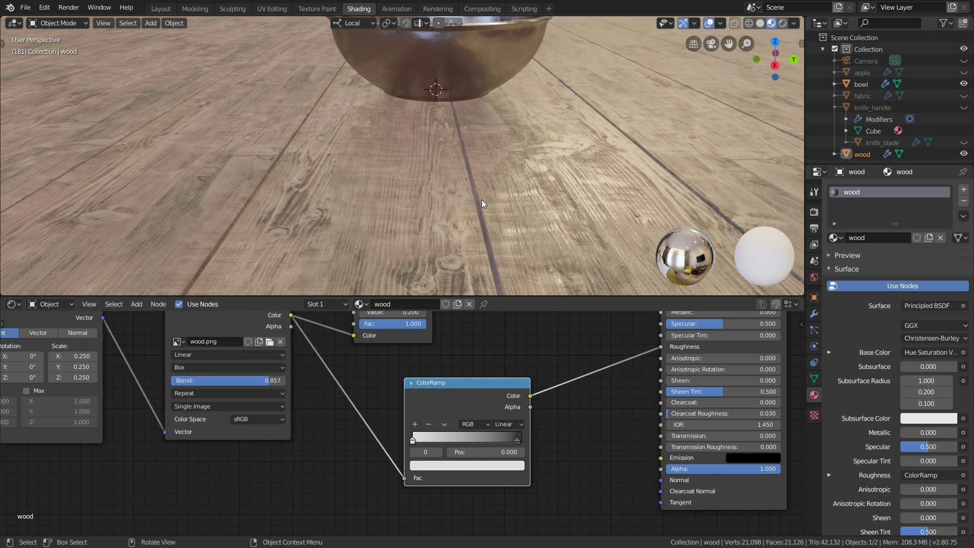
{"action": "scroll", "coordinate": [507, 205], "scroll_direction": "down", "scroll_amount": 2}
{"action": "mouse_move", "coordinate": [534, 220]}
{"action": "middle_mouse_down"}
{"action": "mouse_move", "coordinate": [537, 209]}
{"action": "mouse_move", "coordinate": [537, 229]}
{"action": "middle_mouse_up"}
{"action": "scroll", "coordinate": [510, 483], "scroll_direction": "down", "scroll_amount": 3}
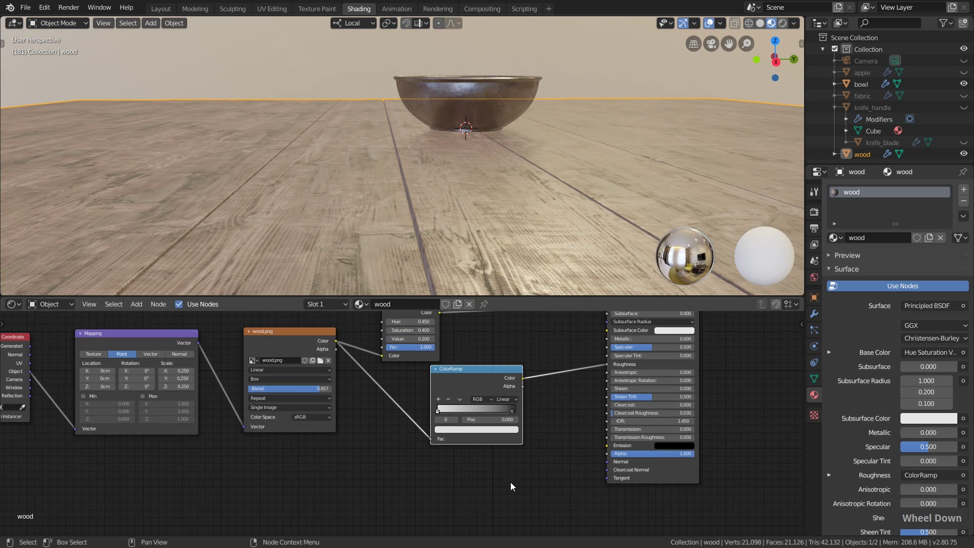
Step: Add a Bump node below the ColorRamp in the wood material
{"action": "middle_click_drag", "start_coordinate": [510, 483], "coordinate": [503, 428]}
{"action": "key", "text": "shift+a"}
{"action": "mouse_move", "coordinate": [503, 428]}
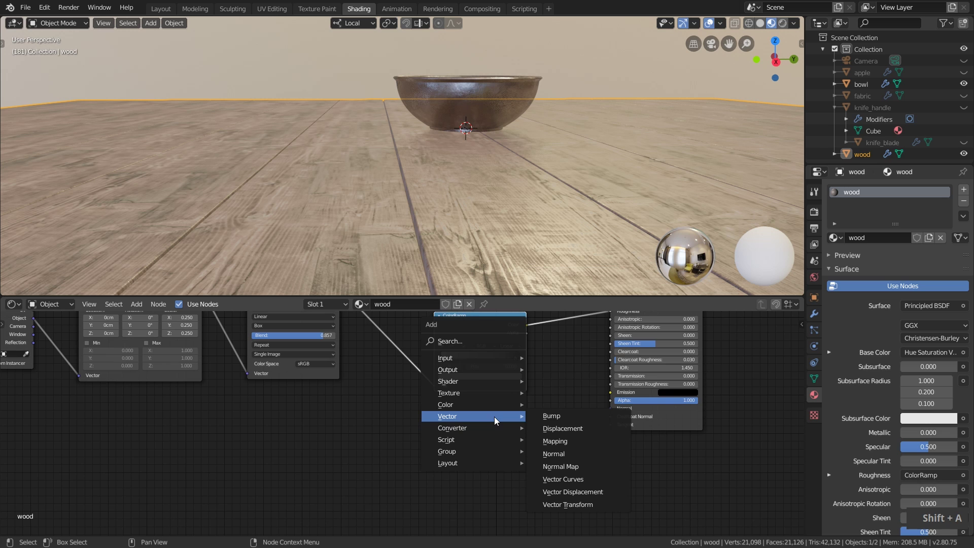
{"action": "left_click", "coordinate": [548, 415]}
{"action": "left_click", "coordinate": [471, 410]}
{"action": "middle_click_drag", "start_coordinate": [356, 344], "coordinate": [379, 374]}
{"action": "scroll", "coordinate": [379, 374], "scroll_direction": "down", "scroll_amount": 1}
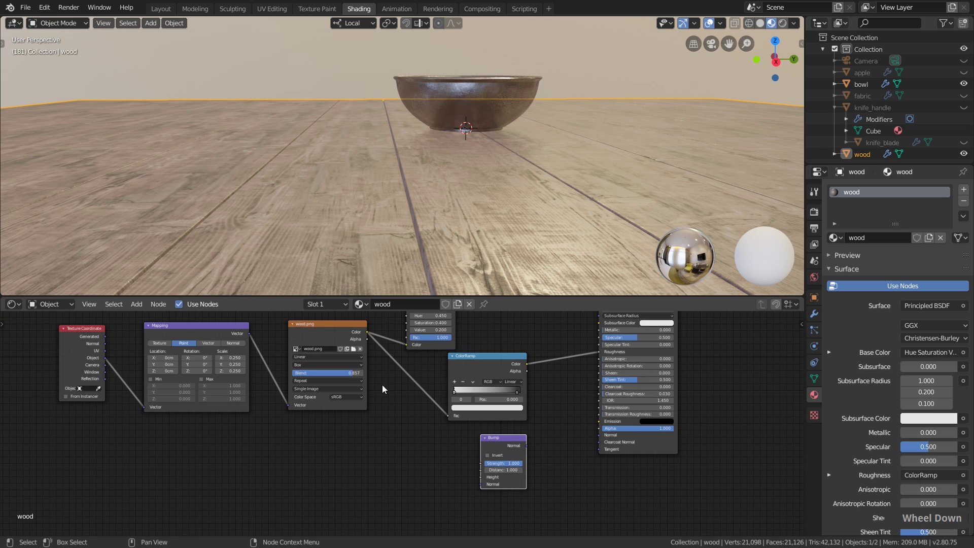
Step: Connect wood.png's Color to the Bump node's Height and the Bump's Normal output to the Principled BSDF's Normal
{"action": "left_click_drag", "start_coordinate": [367, 330], "coordinate": [480, 476]}
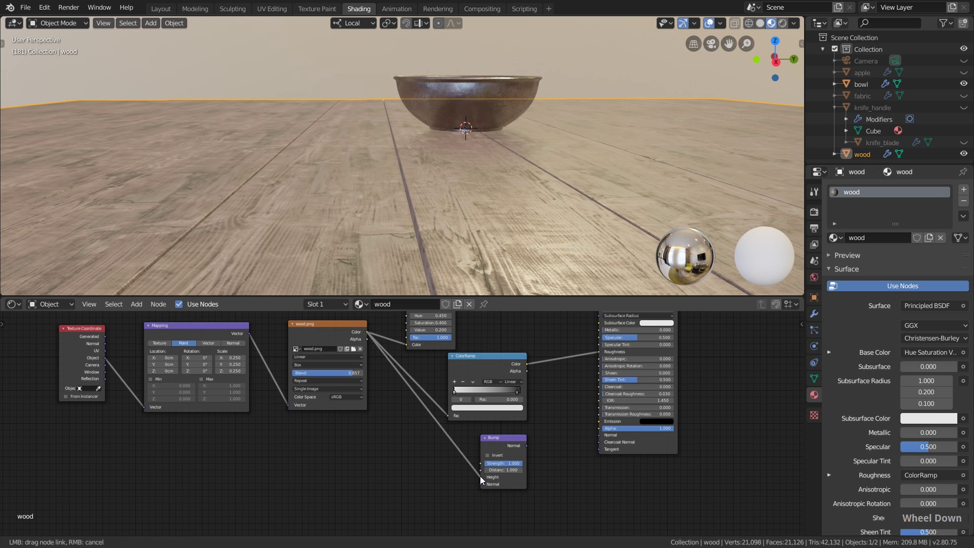
{"action": "scroll", "coordinate": [480, 475], "scroll_direction": "up", "scroll_amount": 2}
{"action": "middle_click_drag", "start_coordinate": [545, 432], "coordinate": [513, 444]}
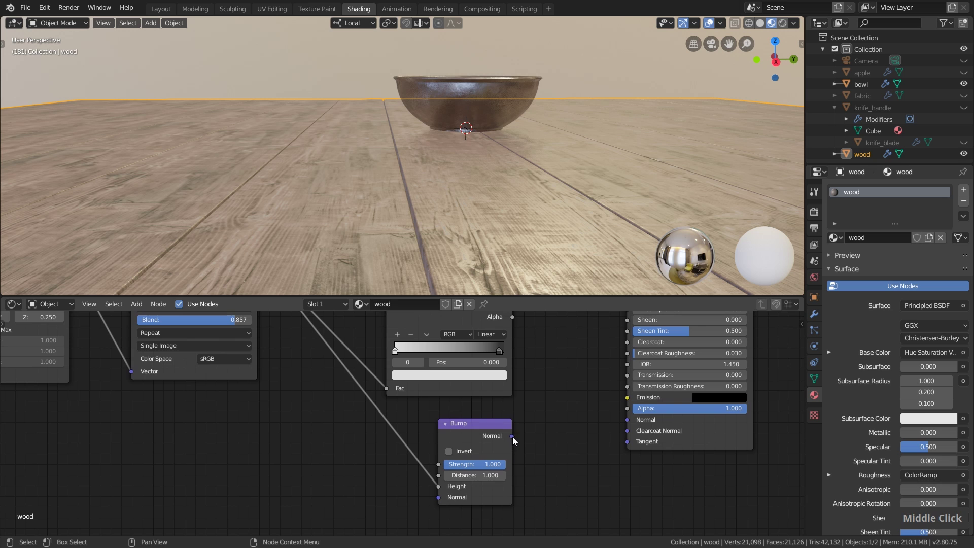
{"action": "left_click_drag", "start_coordinate": [513, 436], "coordinate": [628, 421]}
Step: Reduce the Bump node's strength to 0.16
{"action": "scroll", "coordinate": [617, 427], "scroll_direction": "down", "scroll_amount": 3}
{"action": "middle_click_drag", "start_coordinate": [617, 427], "coordinate": [537, 377]}
{"action": "scroll", "coordinate": [501, 459], "scroll_direction": "up", "scroll_amount": 3}
{"action": "scroll", "coordinate": [501, 459], "scroll_direction": "up", "scroll_amount": 1}
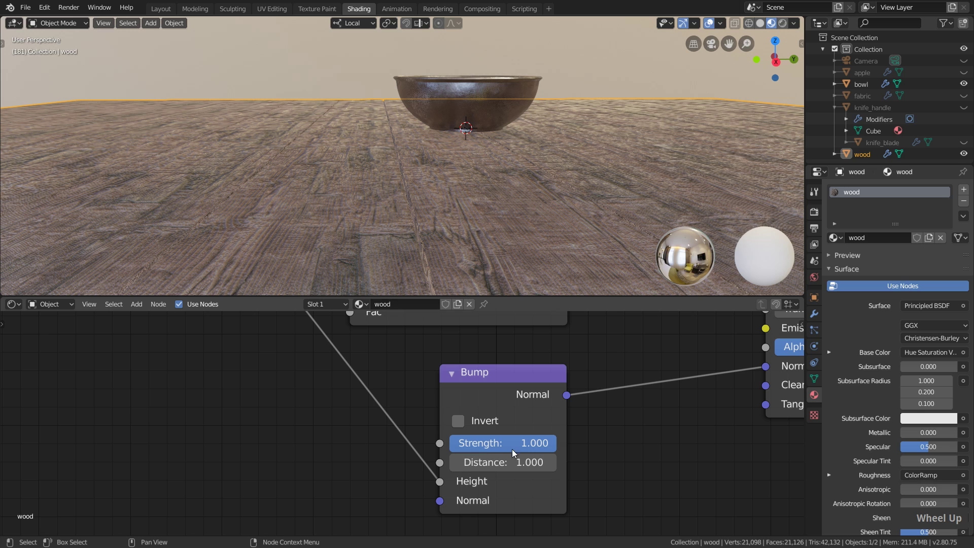
{"action": "left_click_drag", "start_coordinate": [516, 443], "coordinate": [489, 443]}
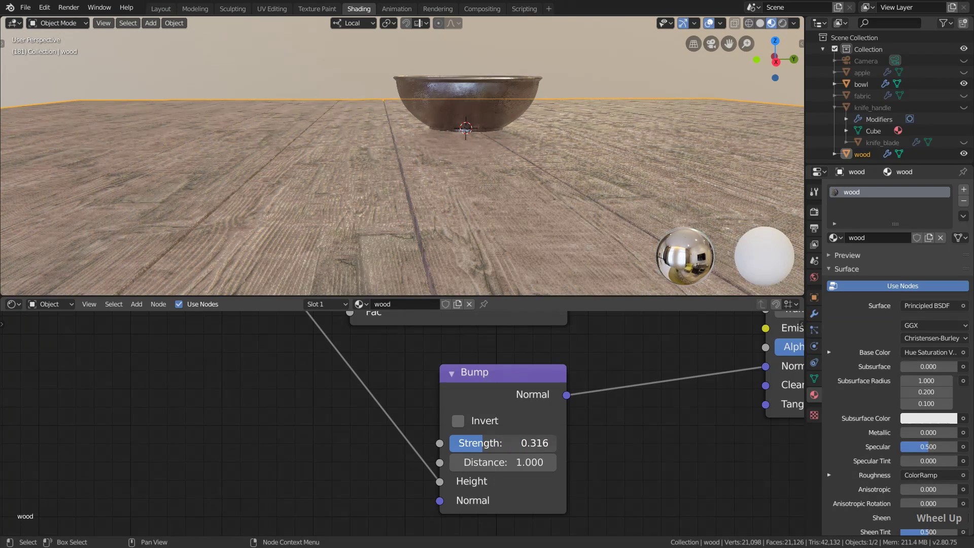
{"action": "key", "text": "Return"}
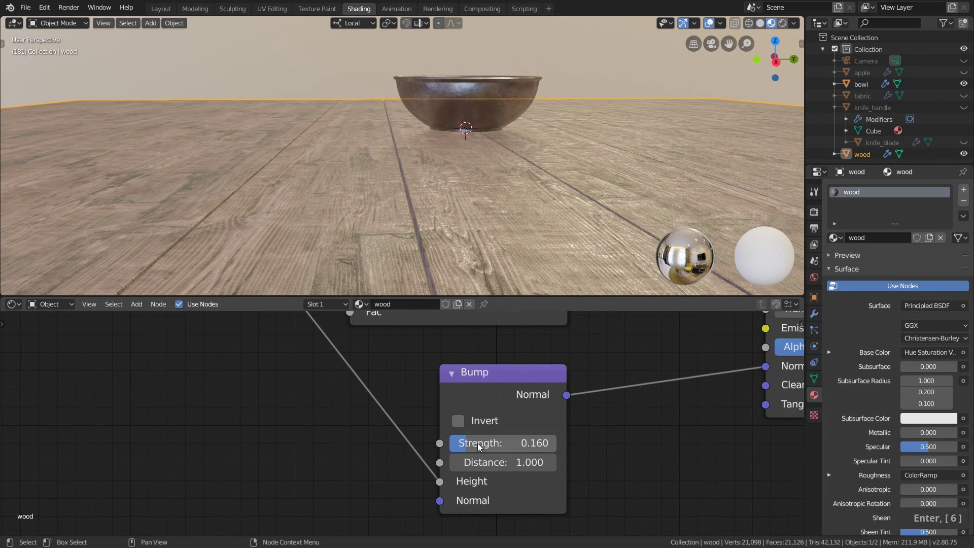
Step: Move the light stop of the roughness ColorRamp to position 0.147
{"action": "mouse_move", "coordinate": [521, 219]}
{"action": "middle_mouse_down"}
{"action": "mouse_move", "coordinate": [539, 219]}
{"action": "mouse_move", "coordinate": [509, 219]}
{"action": "mouse_move", "coordinate": [537, 220]}
{"action": "middle_mouse_up"}
{"action": "scroll", "coordinate": [490, 407], "scroll_direction": "down", "scroll_amount": 2}
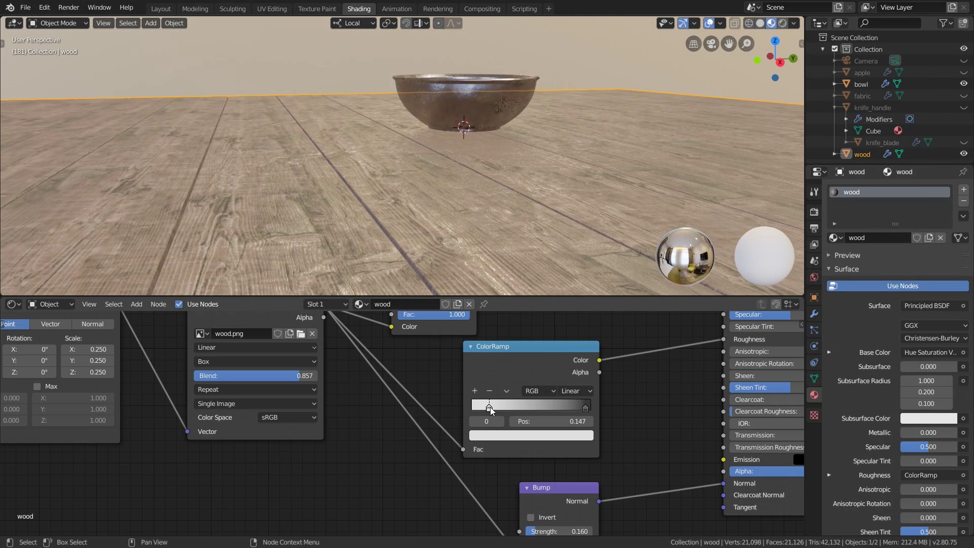
{"action": "scroll", "coordinate": [442, 405], "scroll_direction": "down", "scroll_amount": 3}
{"action": "scroll", "coordinate": [534, 391], "scroll_direction": "down", "scroll_amount": 2}
{"action": "middle_click_drag", "start_coordinate": [572, 342], "coordinate": [580, 390]}
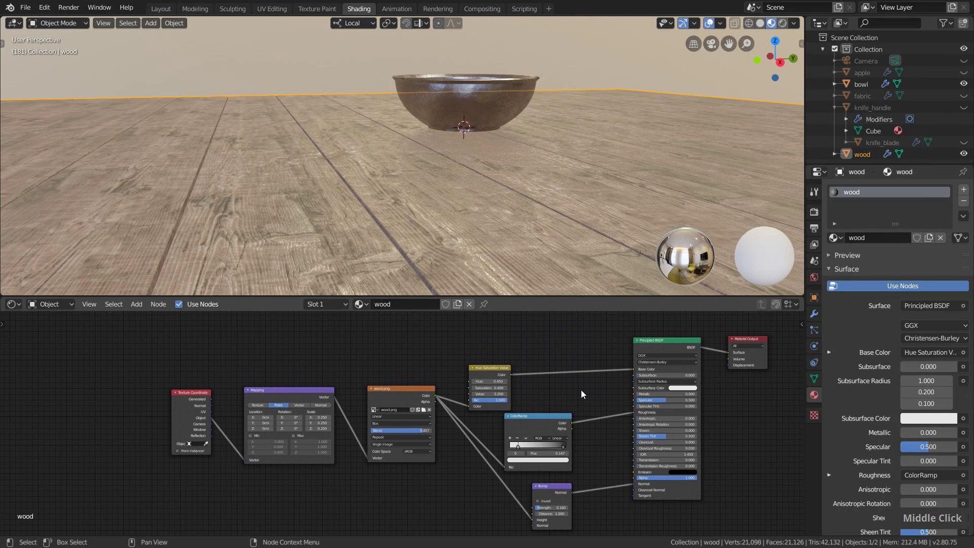
Step: Switch the viewport preview lighting to the outdoor meadow-and-sky environment and examine the wood and bowl under it
{"action": "left_click", "coordinate": [793, 23]}
{"action": "left_click", "coordinate": [781, 117]}
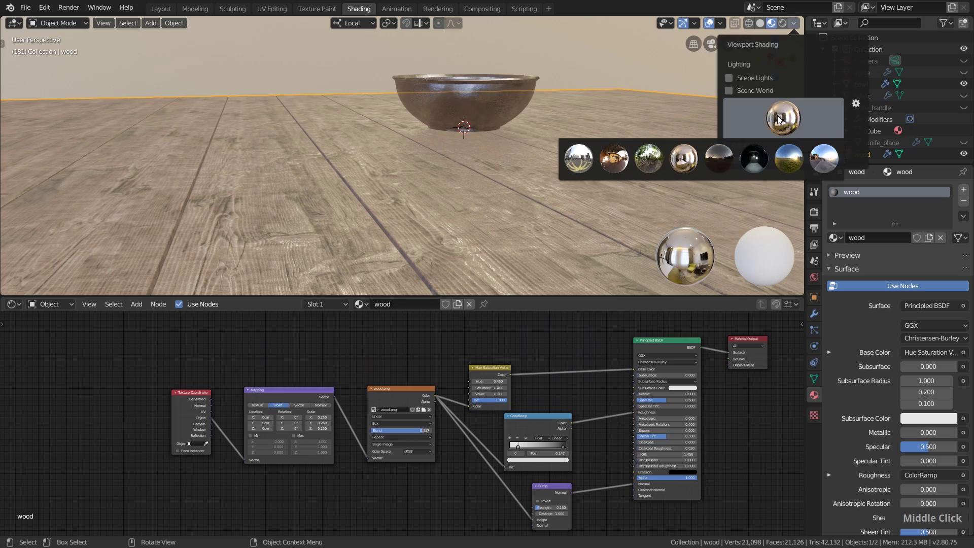
{"action": "left_click", "coordinate": [794, 159]}
{"action": "middle_click_drag", "start_coordinate": [500, 169], "coordinate": [638, 173]}
{"action": "scroll", "coordinate": [517, 124], "scroll_direction": "up", "scroll_amount": 2}
{"action": "middle_click_drag", "start_coordinate": [516, 123], "coordinate": [543, 128]}
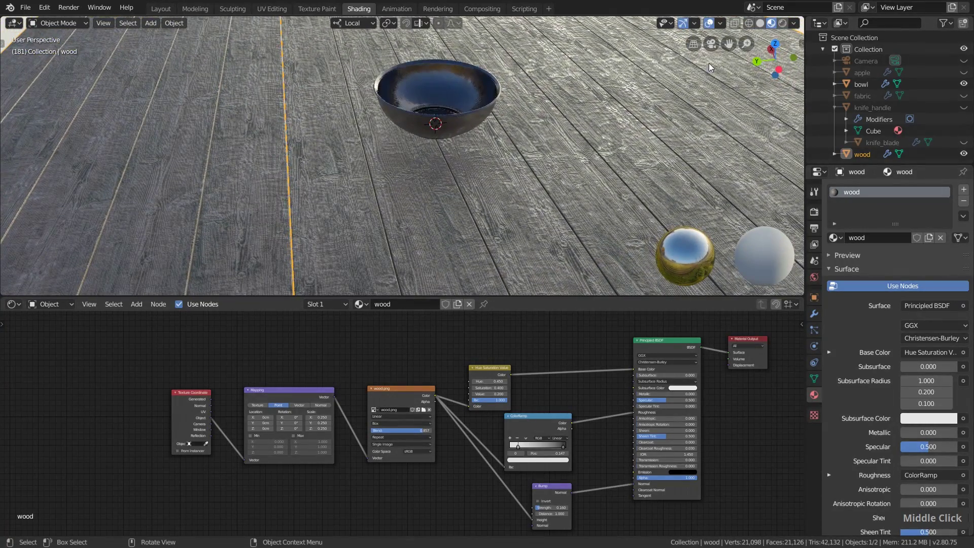
Step: Switch the viewport preview lighting back to the interior environment and view the wood up close
{"action": "left_click", "coordinate": [794, 24]}
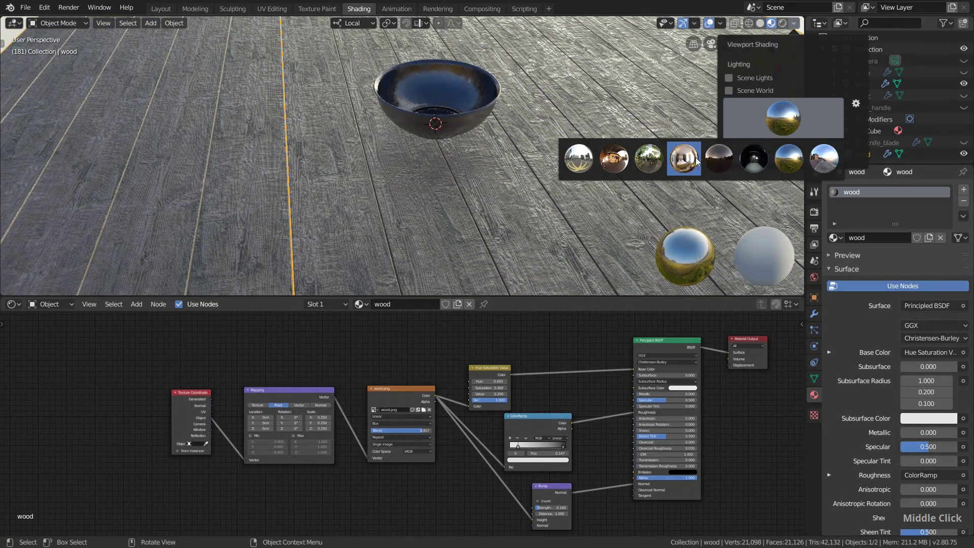
{"action": "left_click", "coordinate": [682, 159]}
{"action": "middle_click_drag", "start_coordinate": [456, 147], "coordinate": [471, 97]}
{"action": "scroll", "coordinate": [471, 90], "scroll_direction": "up", "scroll_amount": 3}
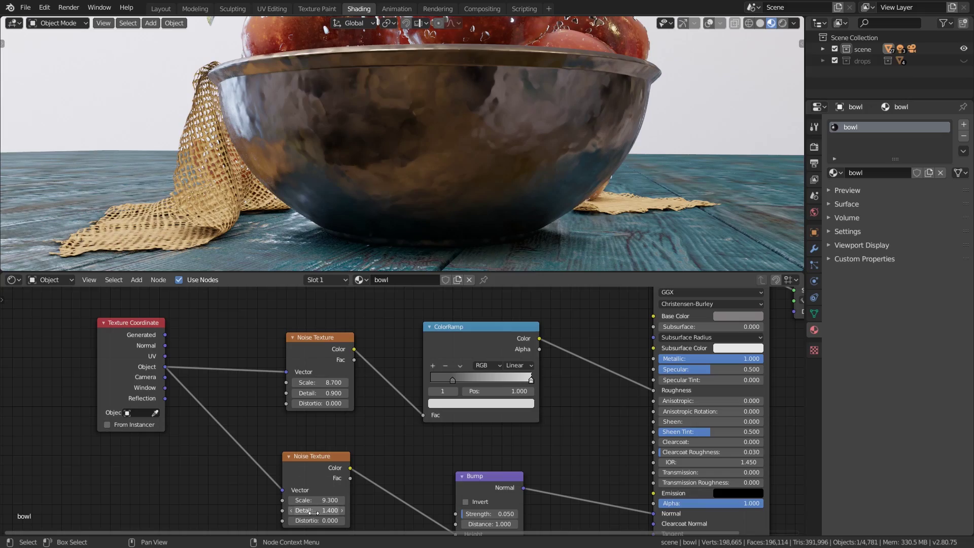
{"action": "middle_click_drag", "start_coordinate": [497, 216], "coordinate": [476, 219]}
{"action": "middle_click_drag", "start_coordinate": [385, 398], "coordinate": [375, 372]}
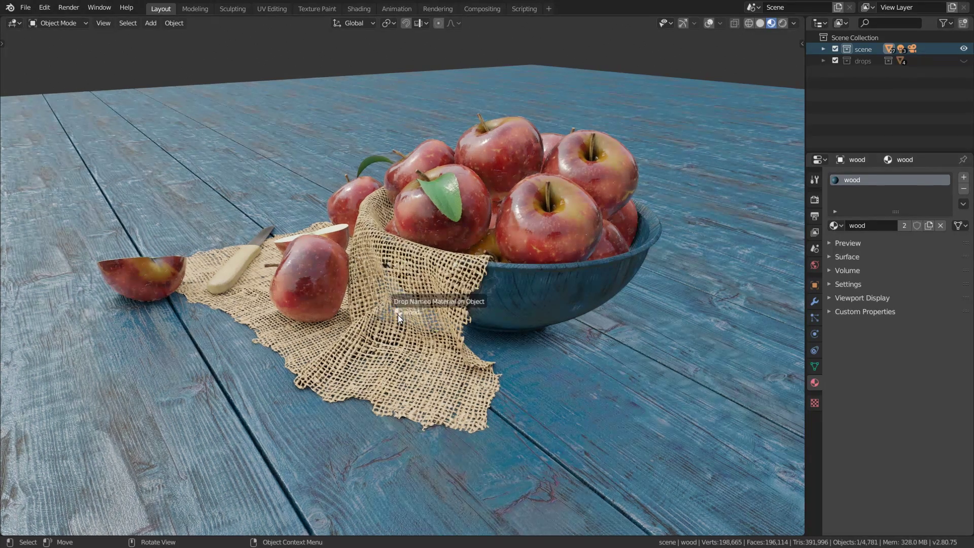
Step: Apply the wood material to the cloth and an apple in the bowl, and examine the wood-covered still life
{"action": "left_click_drag", "start_coordinate": [398, 318], "coordinate": [398, 318]}
{"action": "left_click_drag", "start_coordinate": [834, 225], "coordinate": [567, 228]}
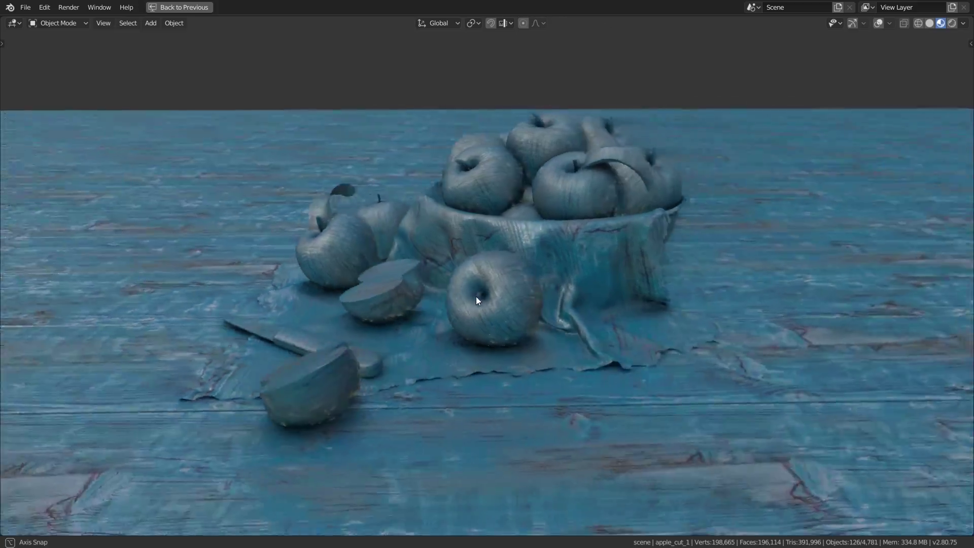
{"action": "middle_click_drag", "start_coordinate": [475, 296], "coordinate": [116, 297]}
{"action": "scroll", "coordinate": [488, 303], "scroll_direction": "up", "scroll_amount": 5}
{"action": "middle_click_drag", "start_coordinate": [489, 303], "coordinate": [548, 293]}
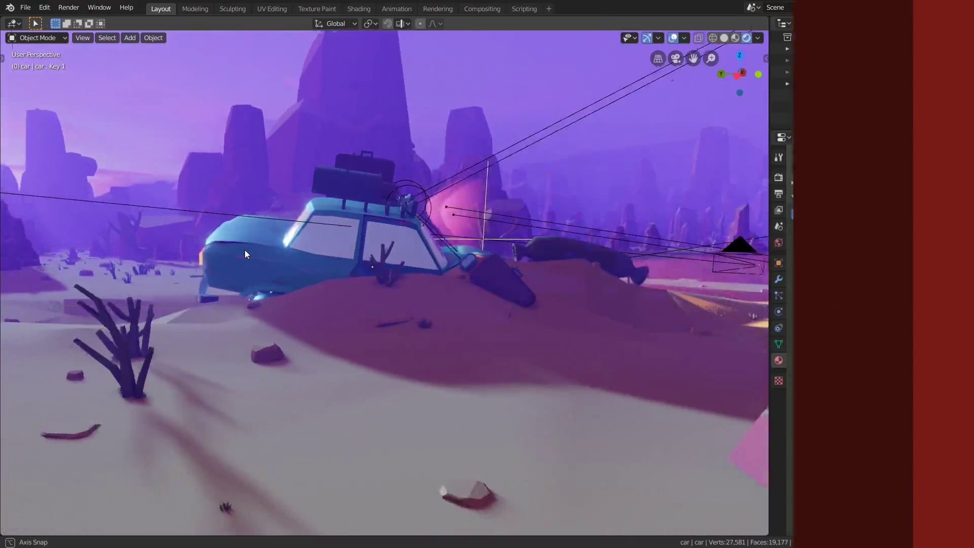
{"action": "middle_click_drag", "start_coordinate": [245, 250], "coordinate": [528, 250]}
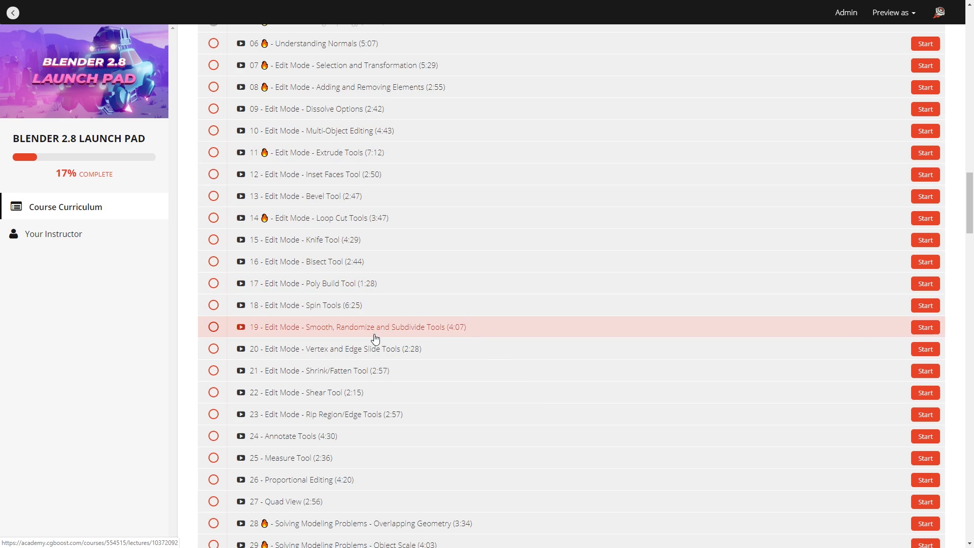
{"action": "left_click", "coordinate": [315, 374]}
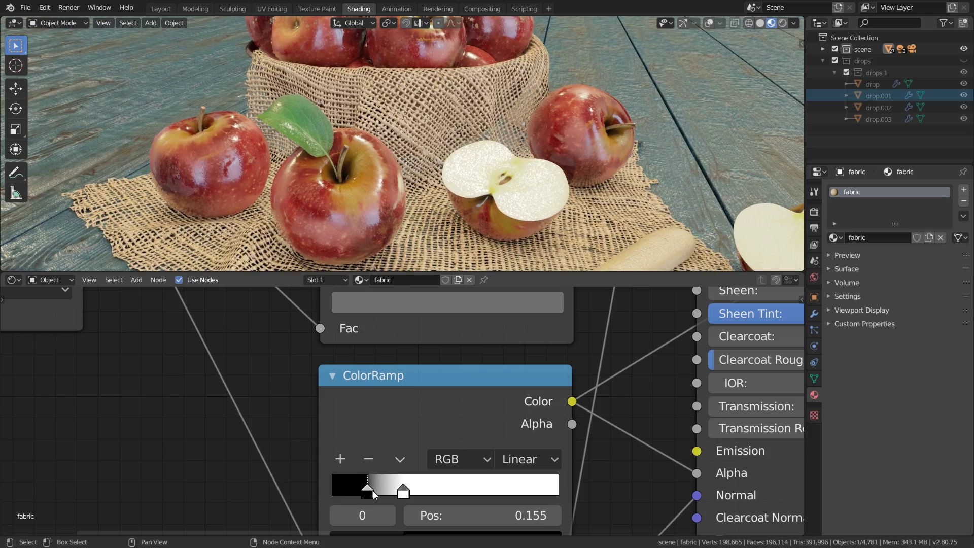
Step: Adjust the light stop of the ColorRamp that drives the fabric material's alpha
{"action": "left_click_drag", "start_coordinate": [404, 494], "coordinate": [554, 493]}
{"action": "left_click_drag", "start_coordinate": [477, 490], "coordinate": [401, 490]}
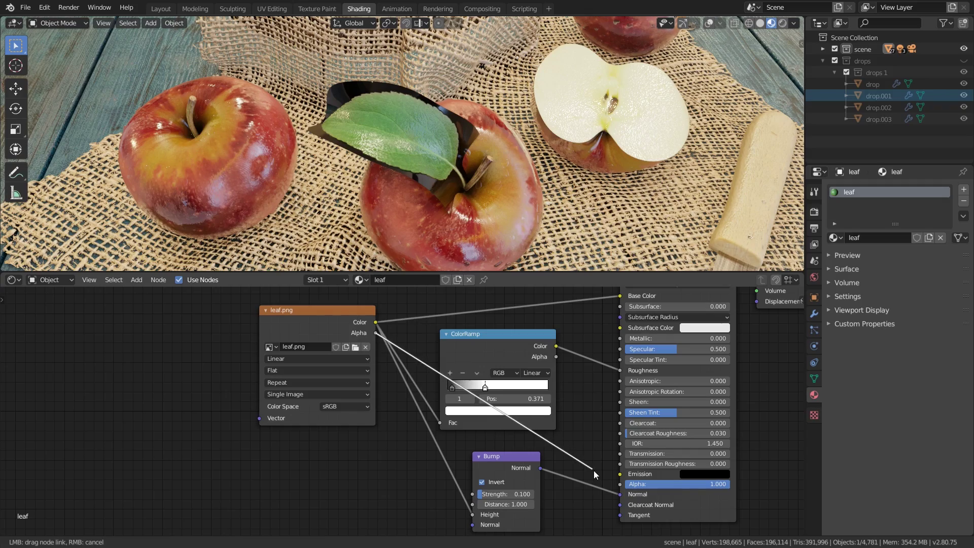
Step: Examine the whole still life through the scene camera in a maximised viewport
{"action": "middle_click_drag", "start_coordinate": [488, 230], "coordinate": [454, 145]}
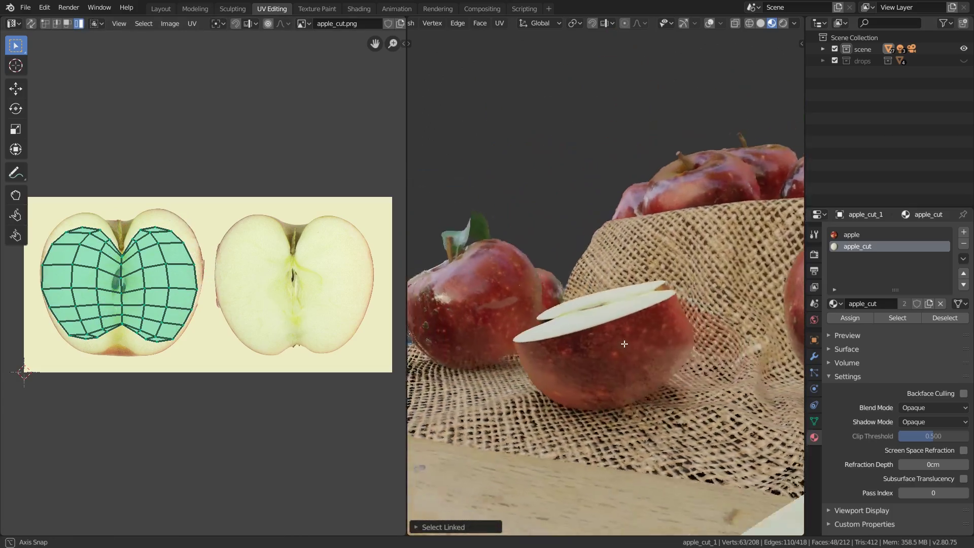
{"action": "key", "text": "ctrl+space"}
{"action": "key", "text": "KP_0"}
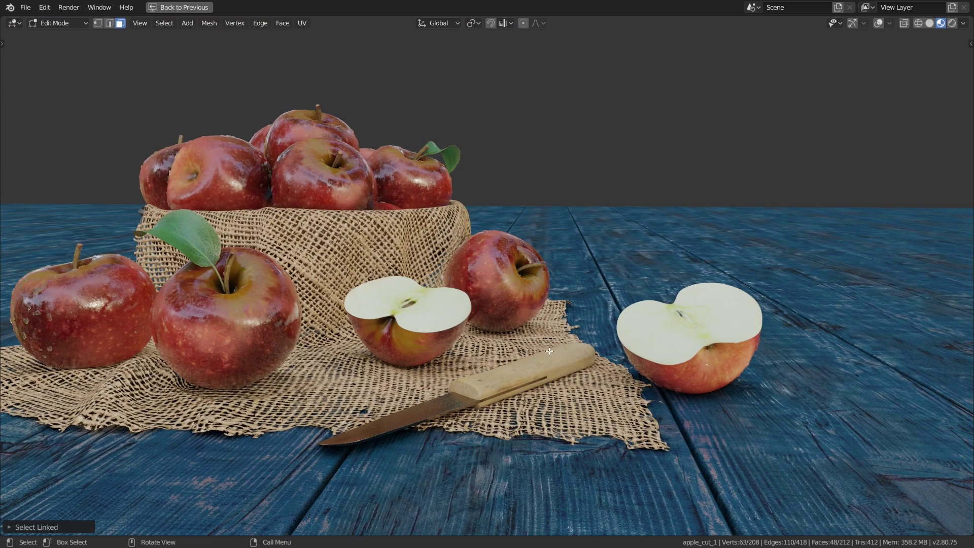